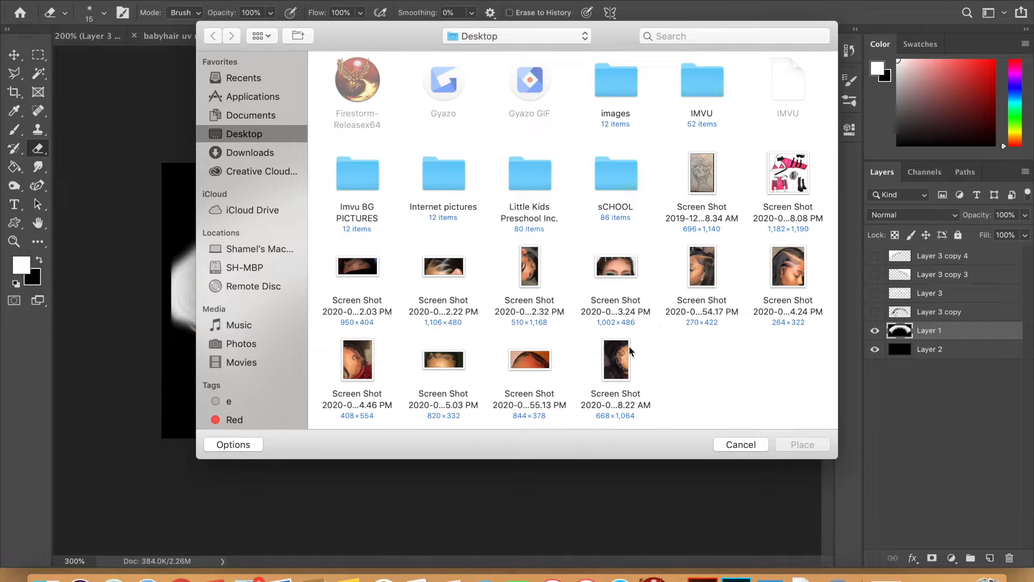
# Place the 2.54.46 PM screenshot, rotate it a quarter turn counterclockwise, and position it at the canvas's top centre
pyautogui.doubleClick(366, 364)
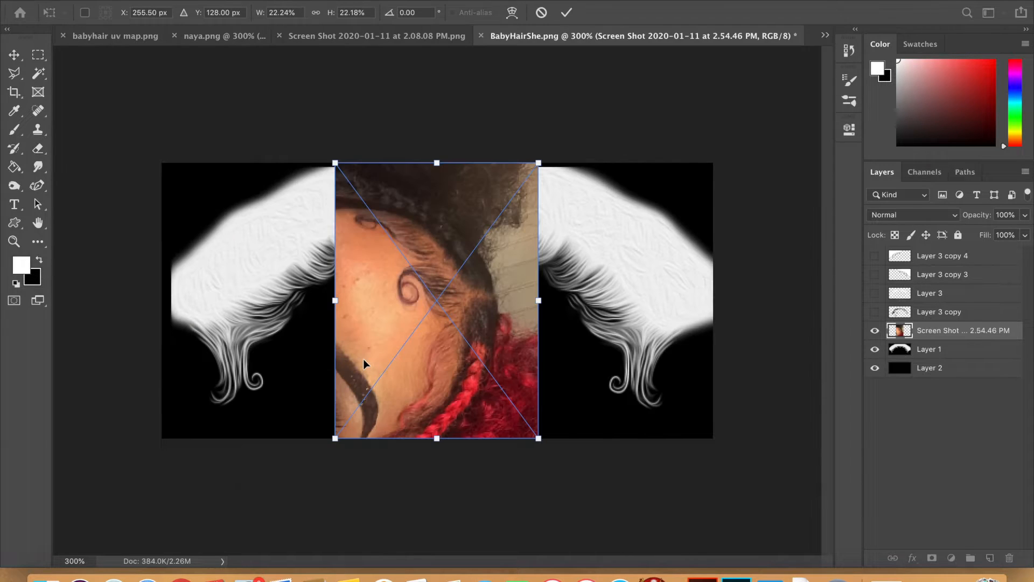
pyautogui.moveTo(550, 190); pyautogui.dragTo(343, 209)
pyautogui.moveTo(522, 311); pyautogui.dragTo(518, 257)
pyautogui.press('Return')
pyautogui.press('e')
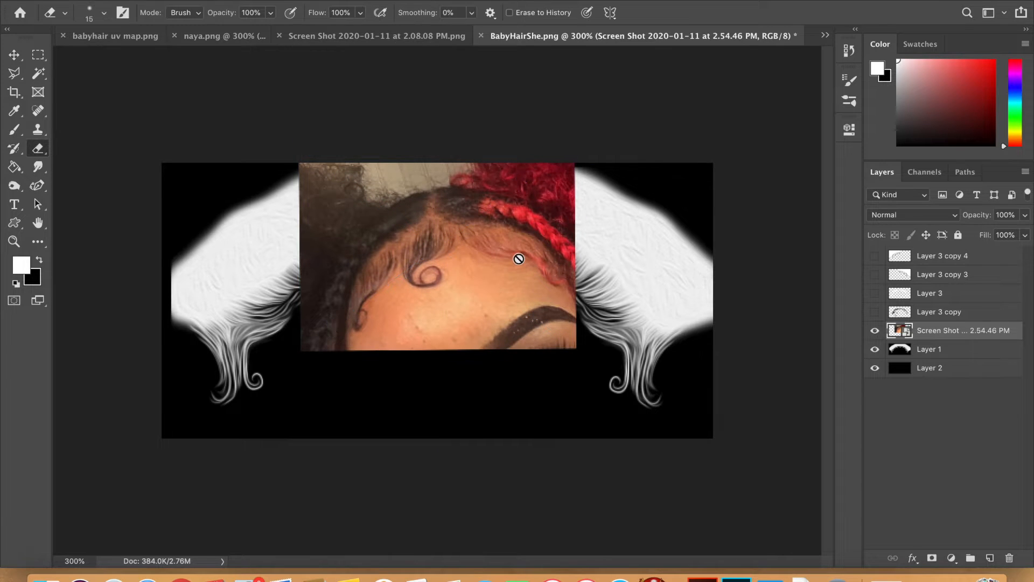
# Invert the placed hair photo's colours and desaturate it with a saturation of -100
pyautogui.press('super+i')
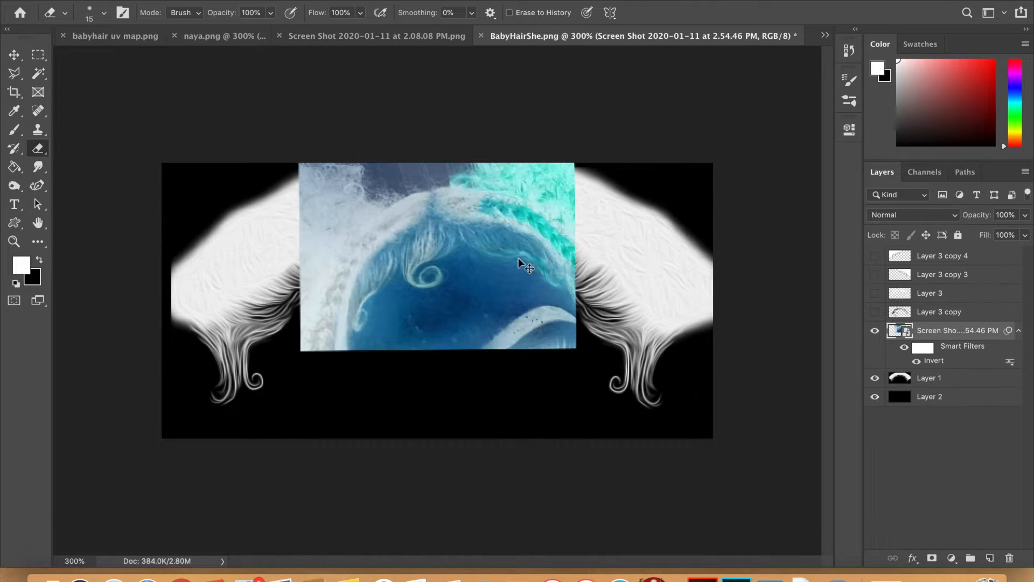
pyautogui.press('super+u')
pyautogui.moveTo(711, 155); pyautogui.dragTo(651, 152)
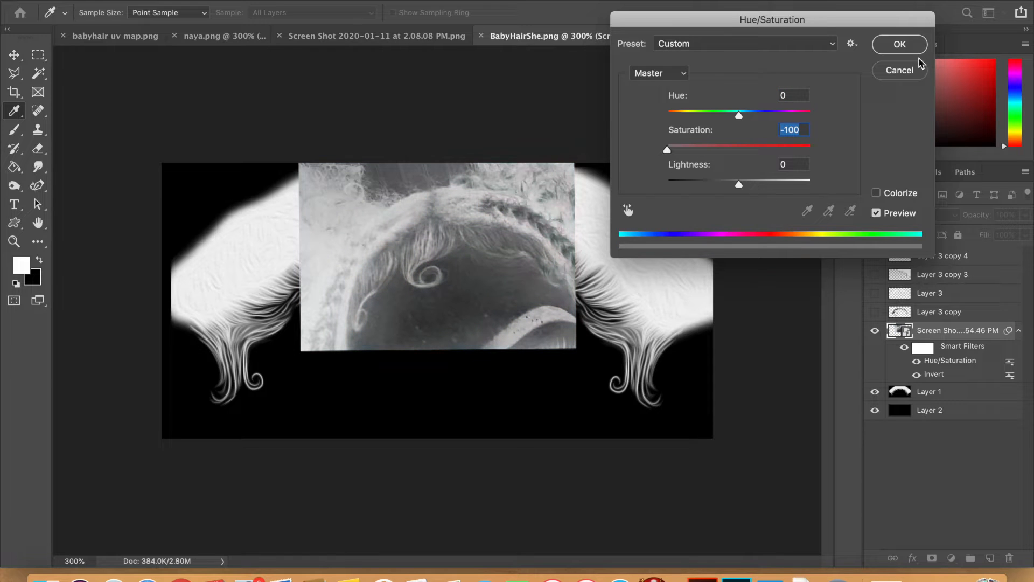
pyautogui.click(915, 52)
# Apply an Exposure adjustment to the hair photo with exposure +0.54 and offset -0.1992, and fine-tune its gamma correction
pyautogui.click(160, 1)
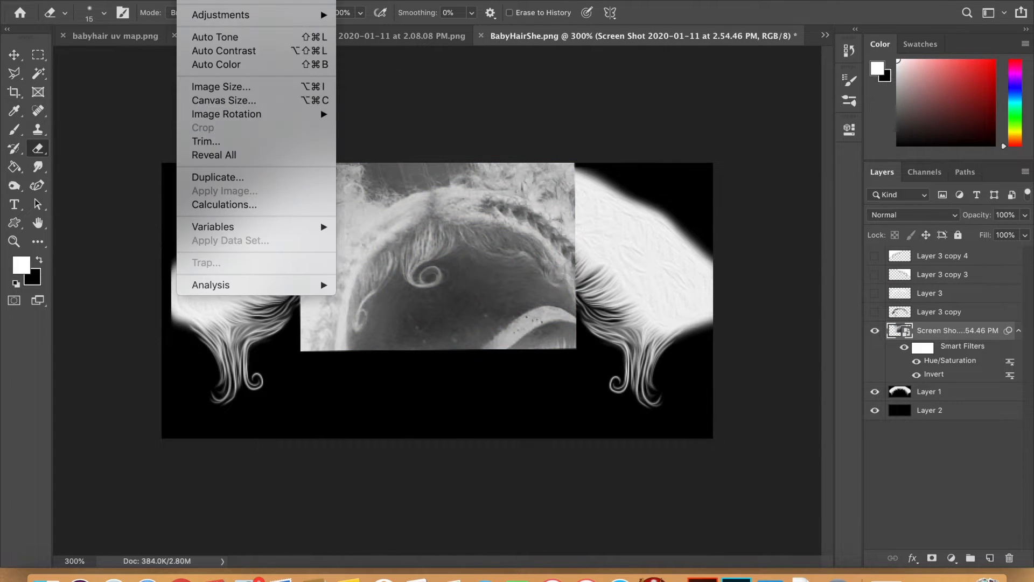
pyautogui.moveTo(188, 1)
pyautogui.moveTo(220, 12)
pyautogui.click(438, 56)
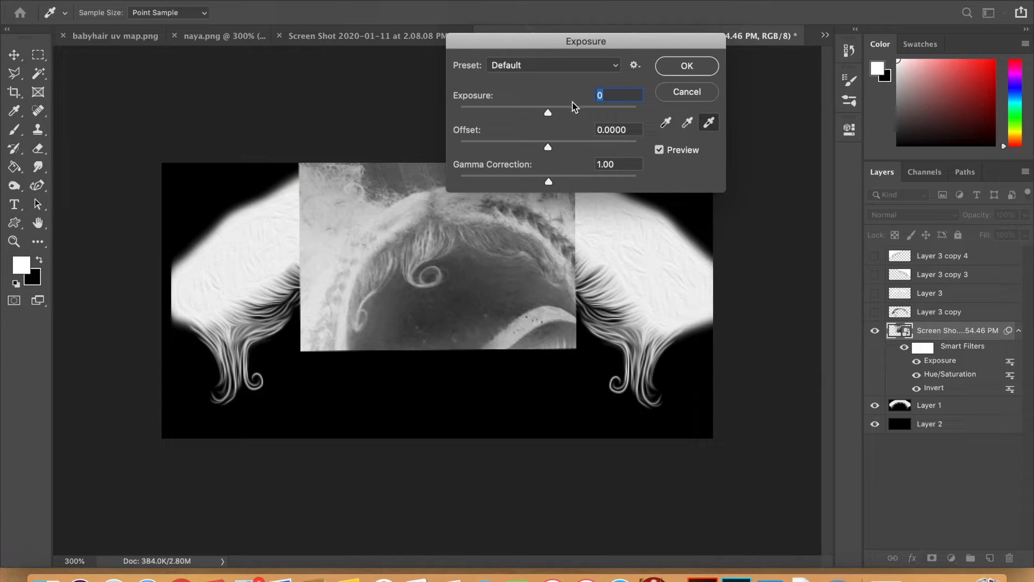
pyautogui.moveTo(576, 108); pyautogui.dragTo(555, 109)
pyautogui.moveTo(548, 147); pyautogui.dragTo(513, 150)
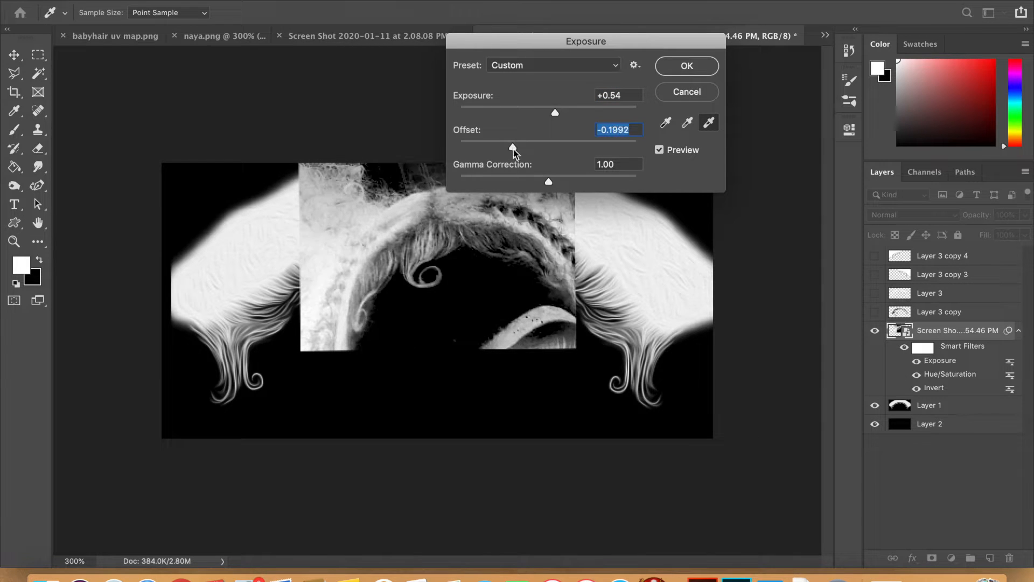
pyautogui.moveTo(548, 182)
pyautogui.mouseDown()
pyautogui.moveTo(526, 185)
pyautogui.moveTo(545, 183)
pyautogui.mouseUp()
pyautogui.click(689, 70)
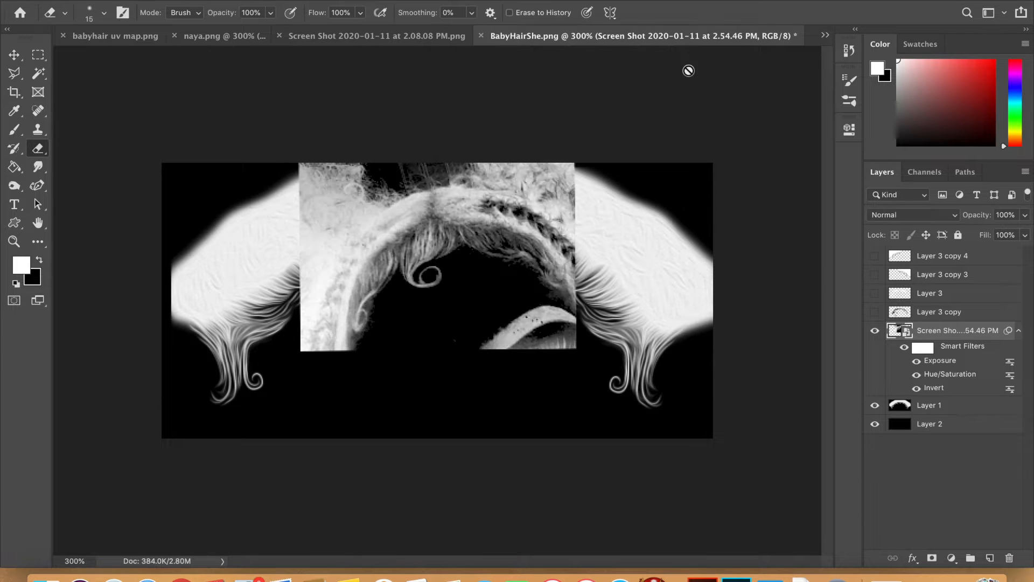
# Rasterize the hair photo's smart object and erase most of the eyebrow in its lower right corner
pyautogui.click(499, 338)
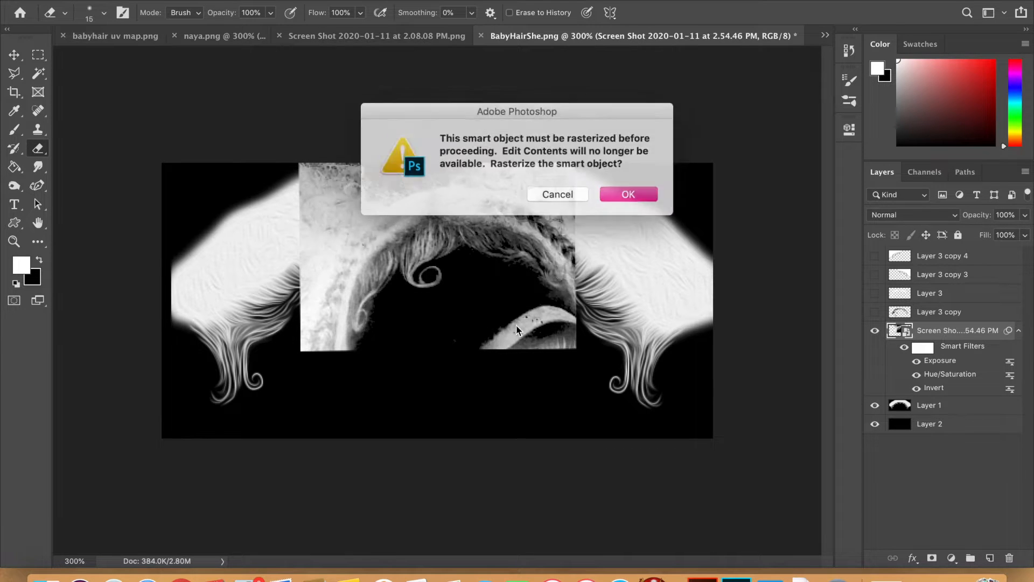
pyautogui.click(640, 194)
pyautogui.moveTo(492, 334)
pyautogui.mouseDown()
pyautogui.moveTo(539, 341)
pyautogui.moveTo(498, 362)
pyautogui.moveTo(590, 328)
pyautogui.moveTo(474, 353)
pyautogui.moveTo(599, 306)
pyautogui.moveTo(522, 320)
pyautogui.moveTo(543, 309)
pyautogui.mouseUp()
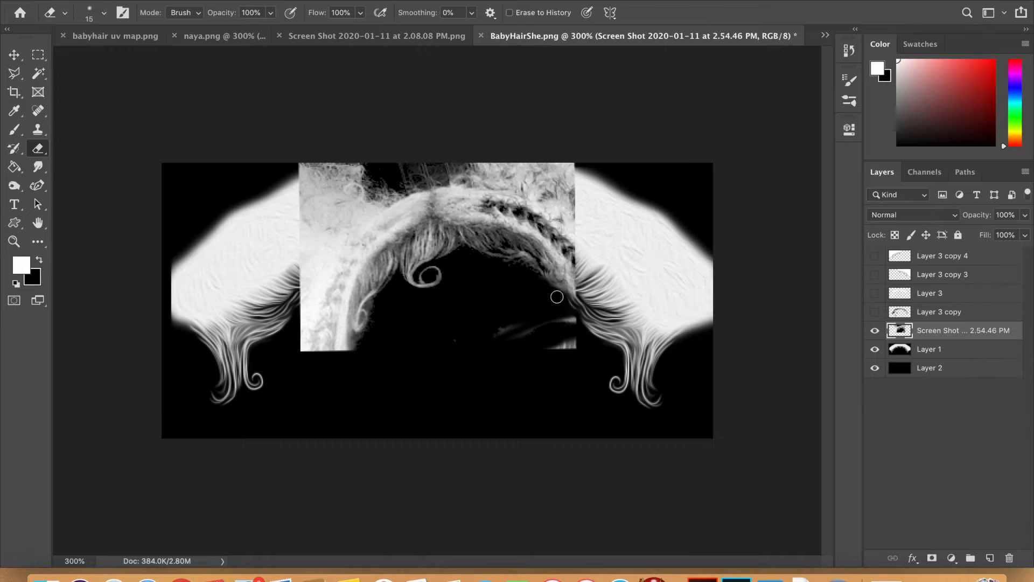
# Hide Layer 1 and erase the remaining eyebrow traces and the lower right edge of the hair photo
pyautogui.click(874, 350)
pyautogui.click(874, 350)
pyautogui.click(875, 351)
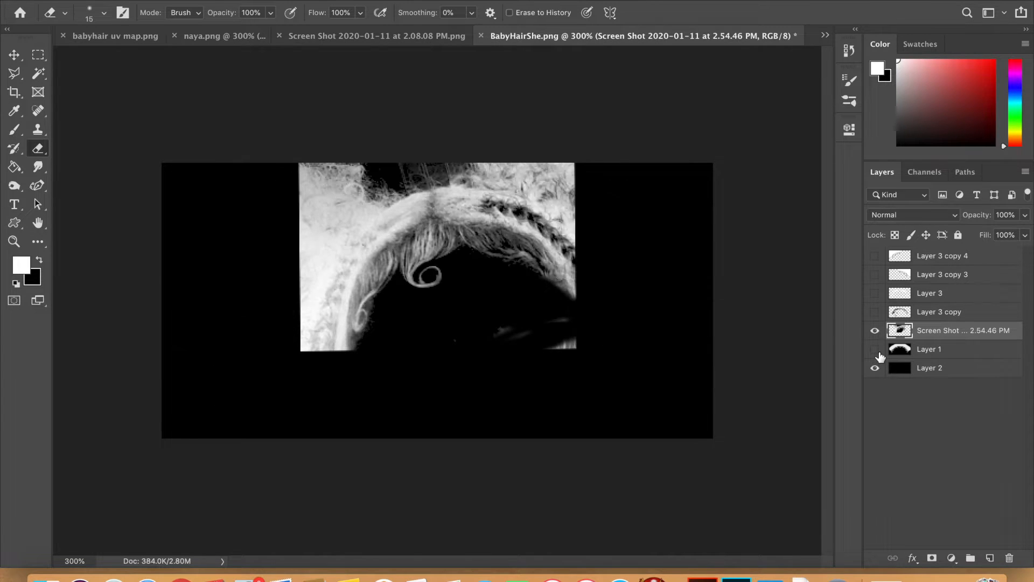
pyautogui.moveTo(575, 350); pyautogui.dragTo(462, 320)
pyautogui.moveTo(574, 310); pyautogui.dragTo(568, 297)
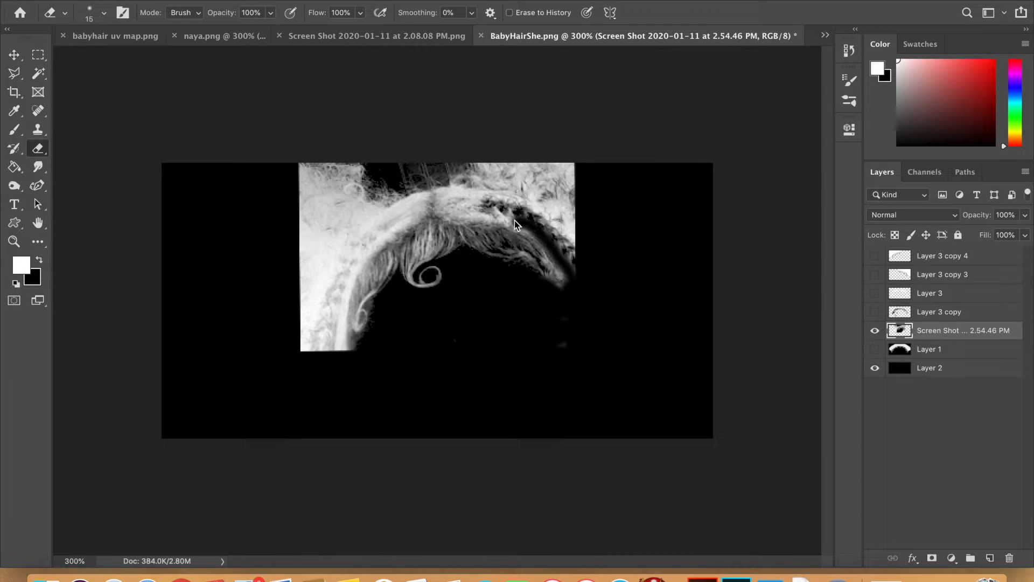
# Erase everything above and beside the baby-hair band, using a size 30 eraser for the large areas, and reduce the eraser to size 9
pyautogui.moveTo(515, 220)
pyautogui.mouseDown()
pyautogui.moveTo(458, 217)
pyautogui.moveTo(440, 196)
pyautogui.mouseUp()
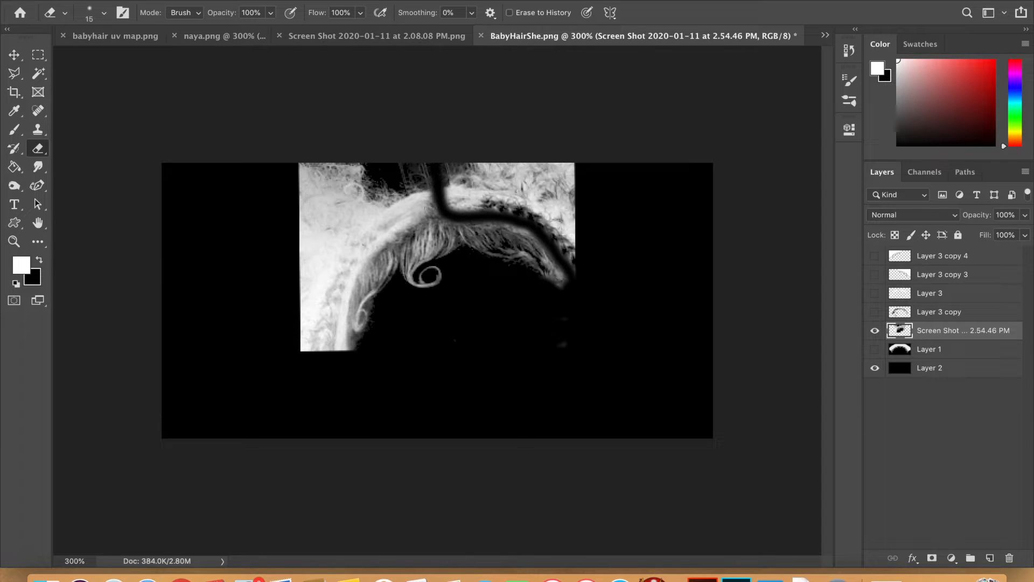
pyautogui.moveTo(435, 207)
pyautogui.mouseDown()
pyautogui.moveTo(363, 260)
pyautogui.moveTo(349, 285)
pyautogui.moveTo(346, 336)
pyautogui.mouseUp()
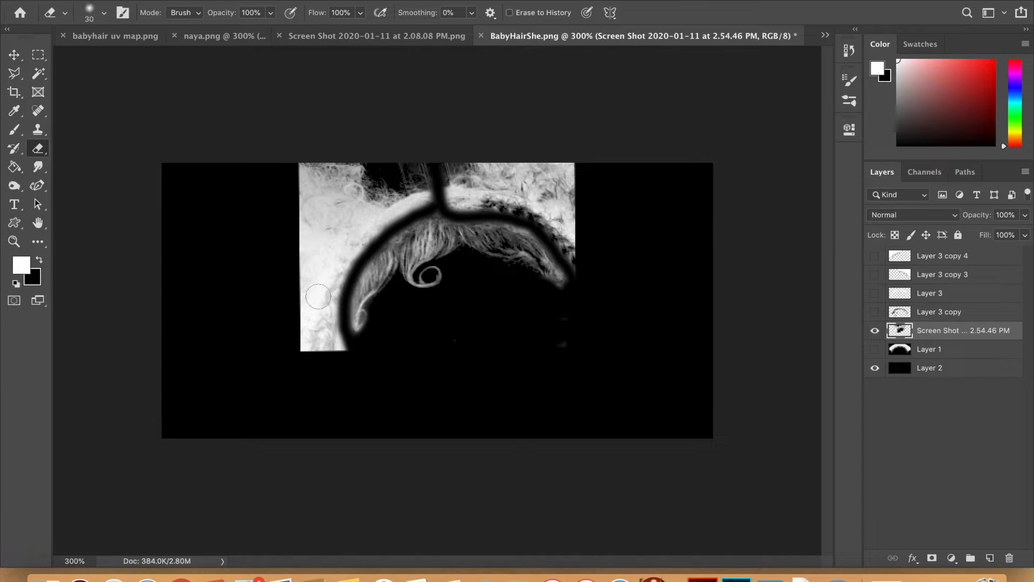
pyautogui.moveTo(324, 353)
pyautogui.mouseDown()
pyautogui.moveTo(297, 114)
pyautogui.moveTo(282, 407)
pyautogui.moveTo(306, 128)
pyautogui.moveTo(296, 282)
pyautogui.moveTo(316, 177)
pyautogui.moveTo(398, 135)
pyautogui.moveTo(332, 187)
pyautogui.moveTo(372, 182)
pyautogui.moveTo(383, 194)
pyautogui.moveTo(363, 207)
pyautogui.moveTo(433, 192)
pyautogui.moveTo(347, 238)
pyautogui.moveTo(315, 241)
pyautogui.moveTo(365, 153)
pyautogui.moveTo(283, 218)
pyautogui.moveTo(345, 139)
pyautogui.moveTo(369, 210)
pyautogui.moveTo(310, 311)
pyautogui.moveTo(342, 237)
pyautogui.moveTo(367, 208)
pyautogui.moveTo(332, 254)
pyautogui.moveTo(387, 212)
pyautogui.moveTo(334, 257)
pyautogui.moveTo(373, 228)
pyautogui.moveTo(315, 297)
pyautogui.moveTo(338, 253)
pyautogui.moveTo(311, 384)
pyautogui.moveTo(316, 286)
pyautogui.moveTo(340, 376)
pyautogui.moveTo(327, 314)
pyautogui.moveTo(357, 243)
pyautogui.moveTo(333, 283)
pyautogui.moveTo(336, 357)
pyautogui.moveTo(342, 270)
pyautogui.mouseUp()
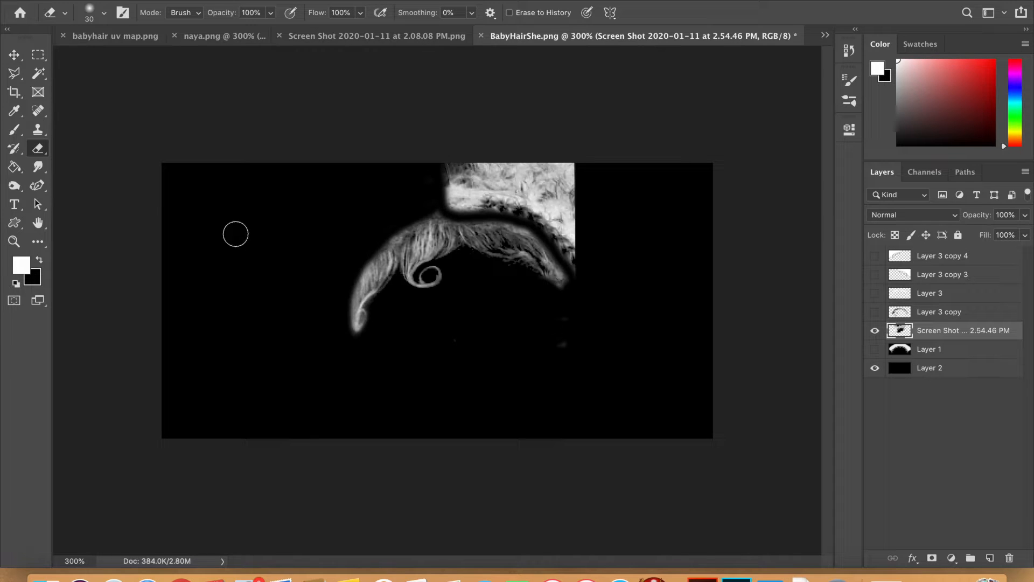
pyautogui.moveTo(445, 159)
pyautogui.mouseDown()
pyautogui.moveTo(639, 164)
pyautogui.moveTo(448, 165)
pyautogui.moveTo(559, 177)
pyautogui.moveTo(417, 167)
pyautogui.moveTo(477, 177)
pyautogui.moveTo(442, 185)
pyautogui.moveTo(491, 195)
pyautogui.moveTo(442, 196)
pyautogui.moveTo(468, 207)
pyautogui.moveTo(423, 200)
pyautogui.moveTo(431, 197)
pyautogui.moveTo(479, 203)
pyautogui.moveTo(396, 216)
pyautogui.moveTo(543, 197)
pyautogui.moveTo(469, 202)
pyautogui.moveTo(584, 233)
pyautogui.moveTo(593, 256)
pyautogui.moveTo(548, 207)
pyautogui.moveTo(588, 288)
pyautogui.moveTo(539, 226)
pyautogui.moveTo(491, 200)
pyautogui.moveTo(533, 185)
pyautogui.moveTo(511, 181)
pyautogui.moveTo(609, 216)
pyautogui.moveTo(568, 203)
pyautogui.moveTo(582, 342)
pyautogui.moveTo(538, 348)
pyautogui.moveTo(510, 329)
pyautogui.moveTo(439, 340)
pyautogui.moveTo(559, 335)
pyautogui.moveTo(567, 301)
pyautogui.mouseUp()
pyautogui.press('[')
pyautogui.press('[')
pyautogui.press('[')
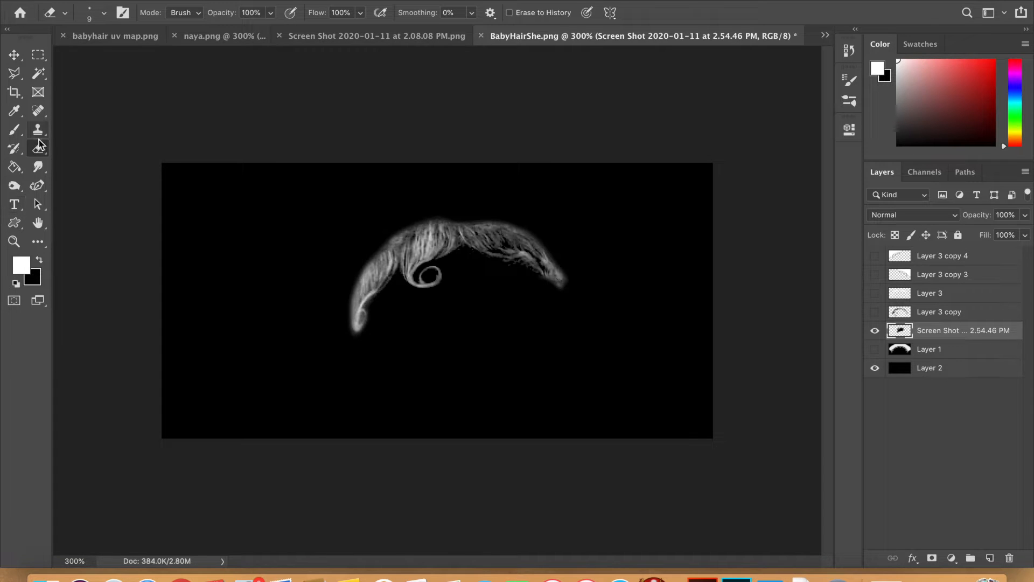
# Show Layer 1 and move the baby-hair cutout up over the centre of the white hairline
pyautogui.click(42, 170)
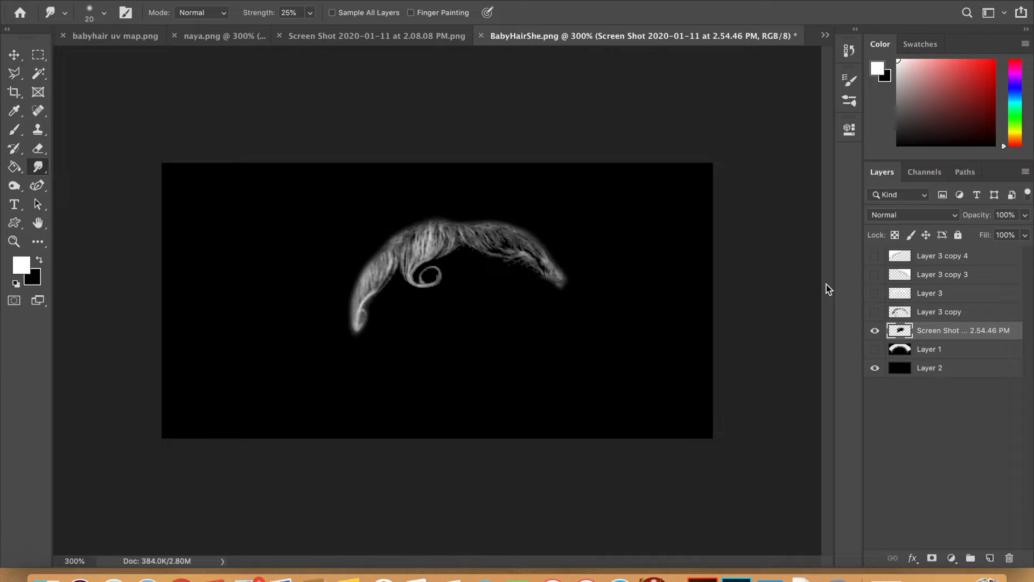
pyautogui.click(877, 351)
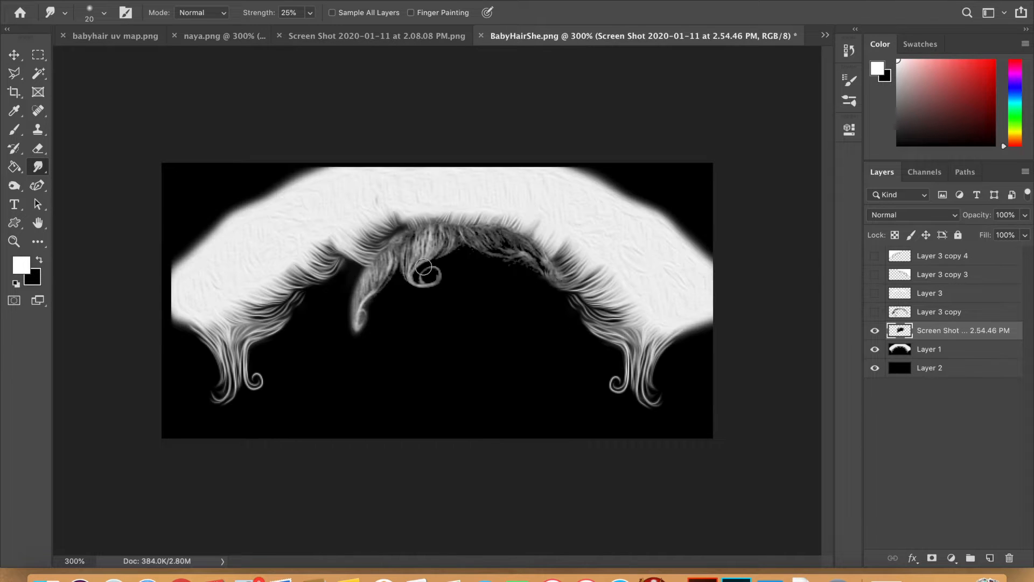
pyautogui.click(22, 56)
pyautogui.moveTo(442, 244); pyautogui.dragTo(426, 200)
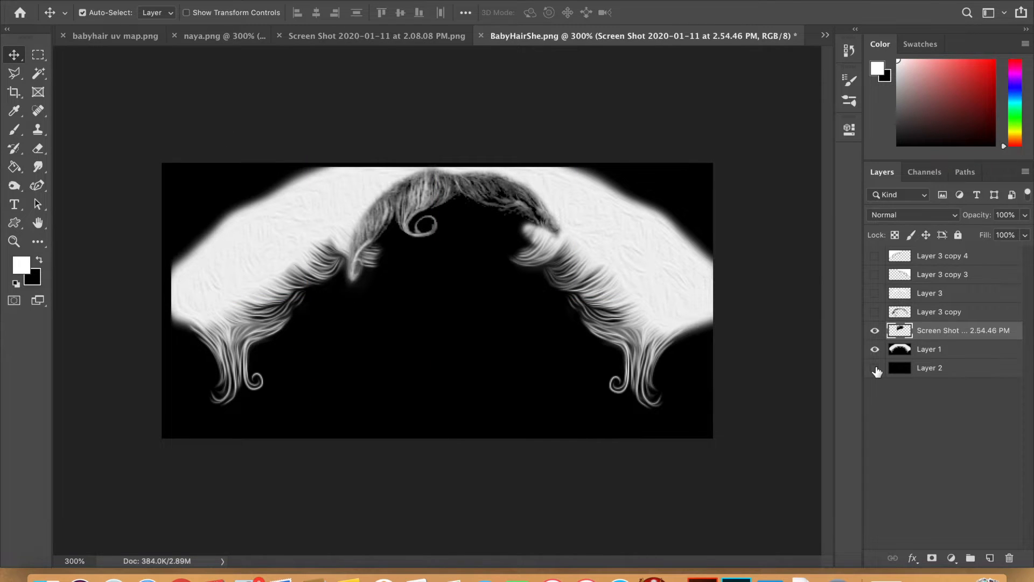
# Hide Layer 1 and Layer 2, and erase the black area beneath the baby-hair cutout with a size 25 eraser
pyautogui.click(876, 350)
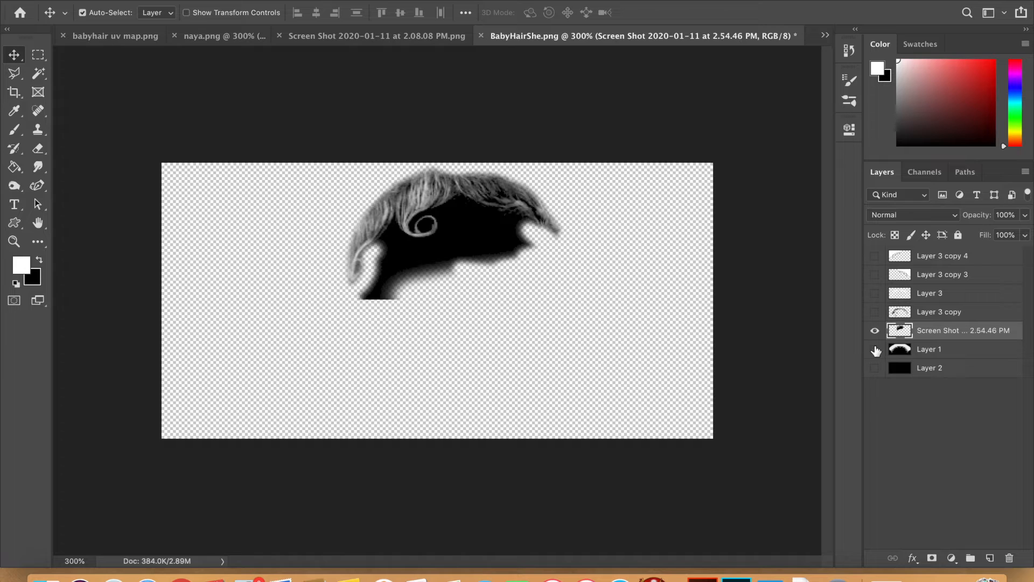
pyautogui.click(38, 148)
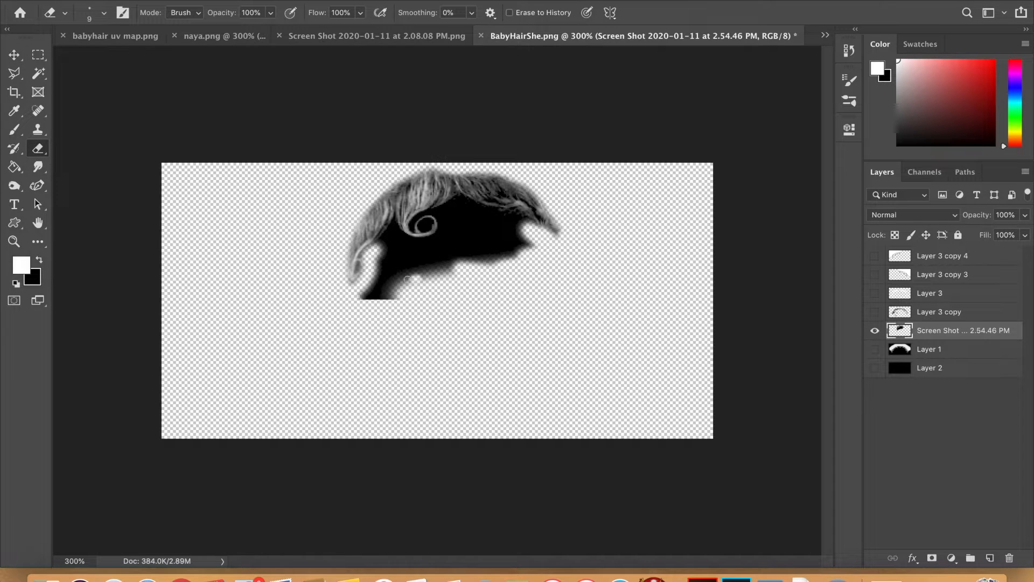
pyautogui.moveTo(396, 279)
pyautogui.mouseDown()
pyautogui.moveTo(380, 299)
pyautogui.moveTo(391, 249)
pyautogui.moveTo(431, 261)
pyautogui.moveTo(398, 287)
pyautogui.moveTo(458, 243)
pyautogui.moveTo(413, 259)
pyautogui.moveTo(476, 261)
pyautogui.moveTo(463, 215)
pyautogui.moveTo(505, 269)
pyautogui.moveTo(531, 240)
pyautogui.moveTo(501, 218)
pyautogui.moveTo(468, 239)
pyautogui.moveTo(541, 245)
pyautogui.mouseUp()
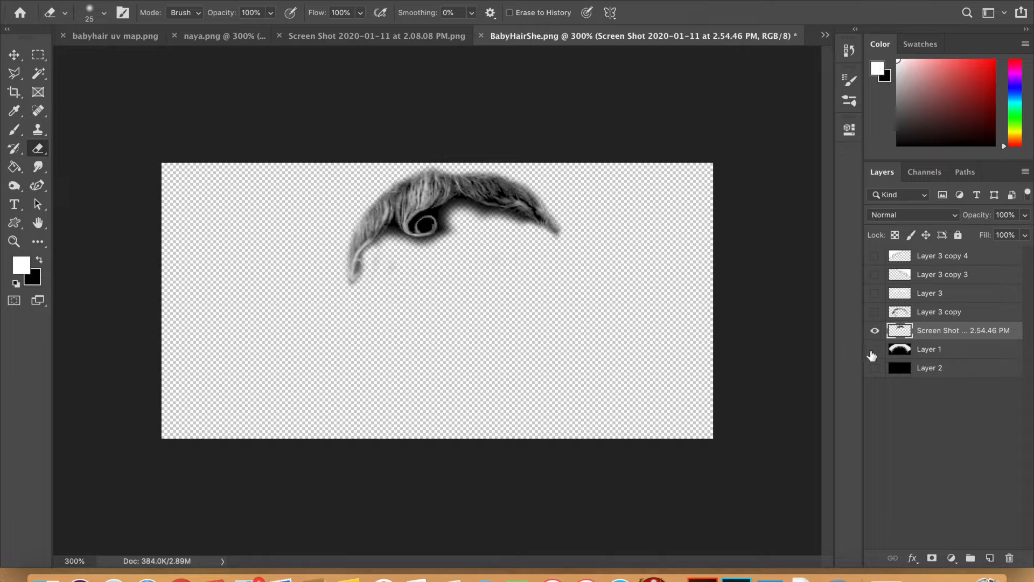
# Show Layer 1 and shift the baby-hair cutout slightly right and down along the hairline
pyautogui.click(875, 350)
pyautogui.click(14, 54)
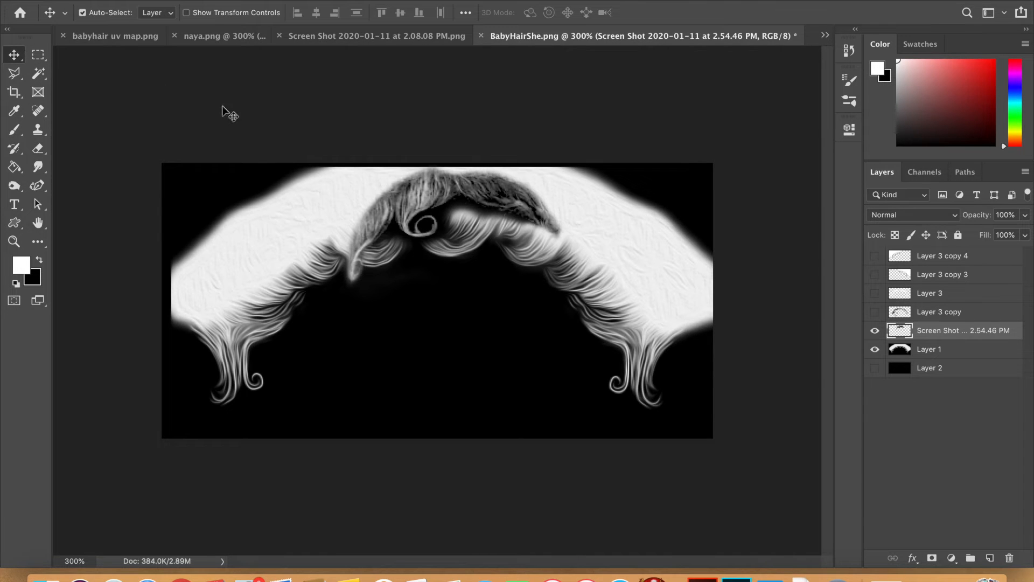
pyautogui.moveTo(453, 188); pyautogui.dragTo(476, 204)
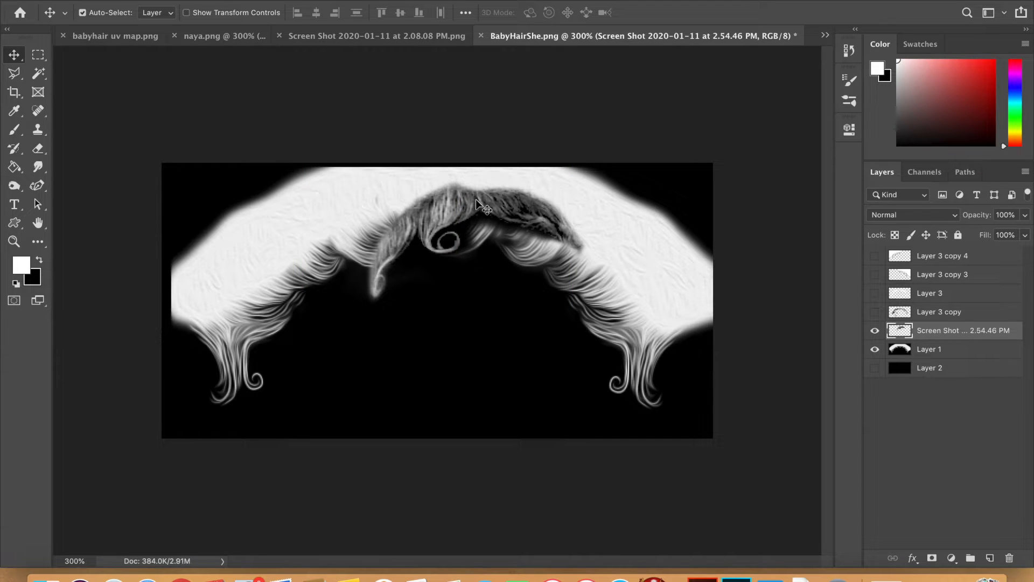
# Select the left strand of the baby-hair cutout with a rectangular marquee and cut and paste it onto its own layer
pyautogui.press('m')
pyautogui.moveTo(335, 207); pyautogui.dragTo(417, 314)
pyautogui.click(160, 0)
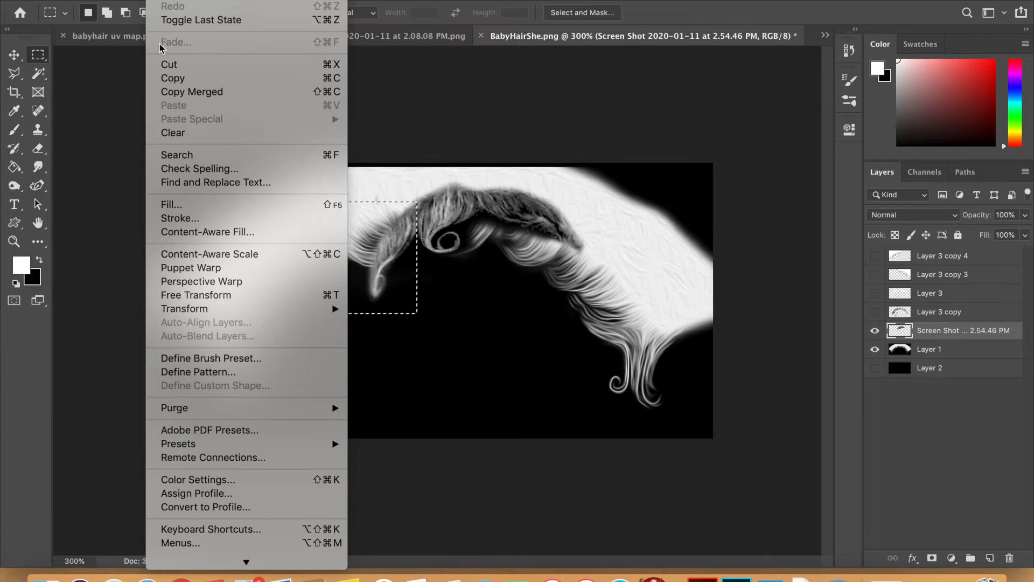
pyautogui.click(169, 64)
pyautogui.click(161, 0)
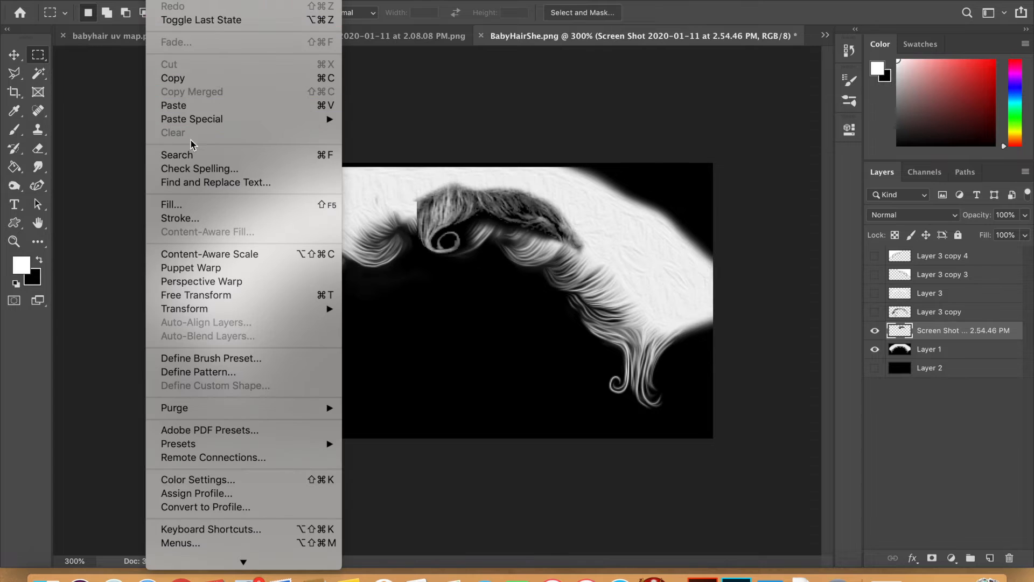
pyautogui.click(182, 106)
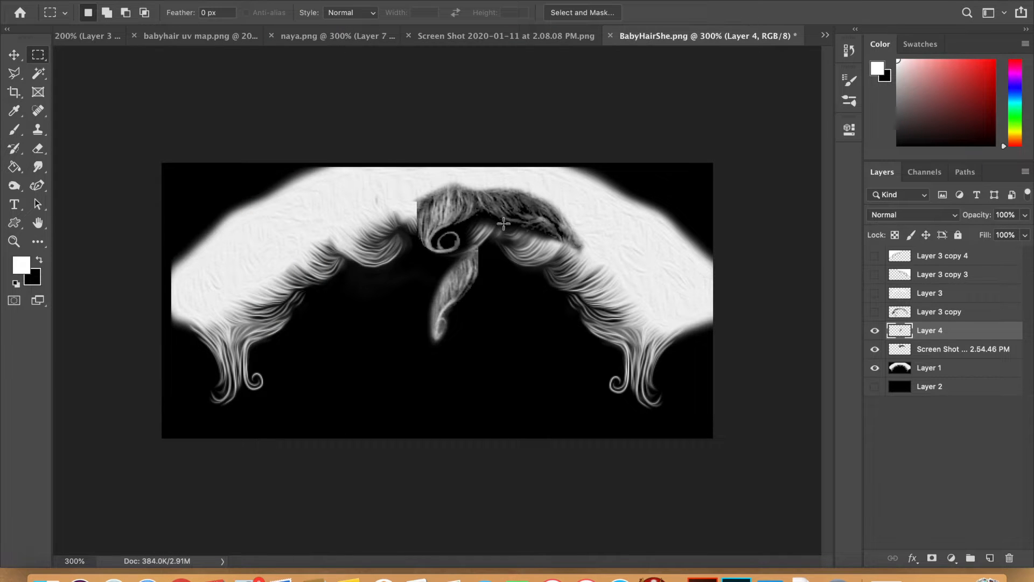
# Cut the cutout's right strand from the screenshot layer onto its own layer and place it along the hairline right of centre
pyautogui.moveTo(476, 176); pyautogui.dragTo(601, 274)
pyautogui.click(166, 2)
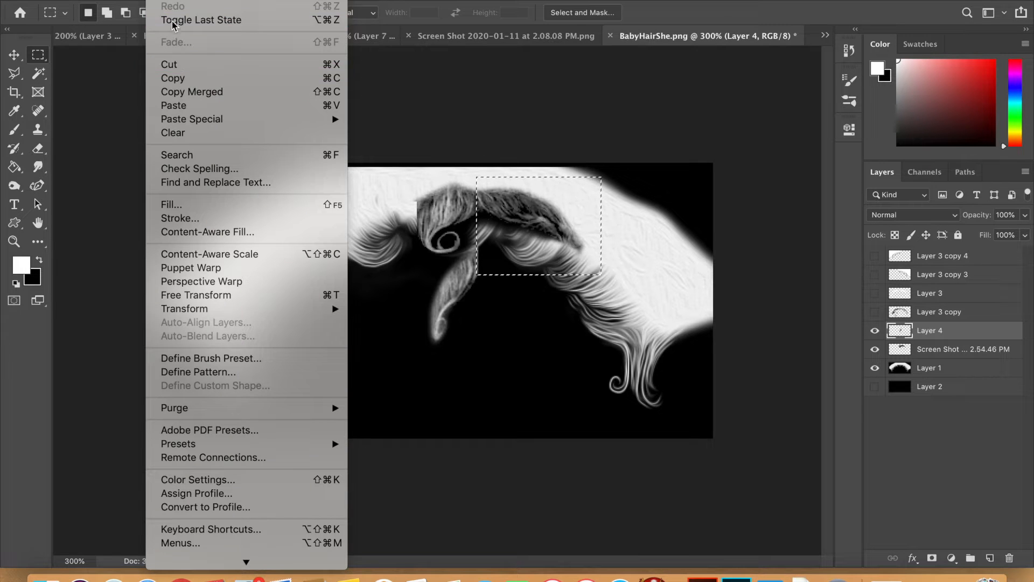
pyautogui.click(916, 355)
pyautogui.click(916, 353)
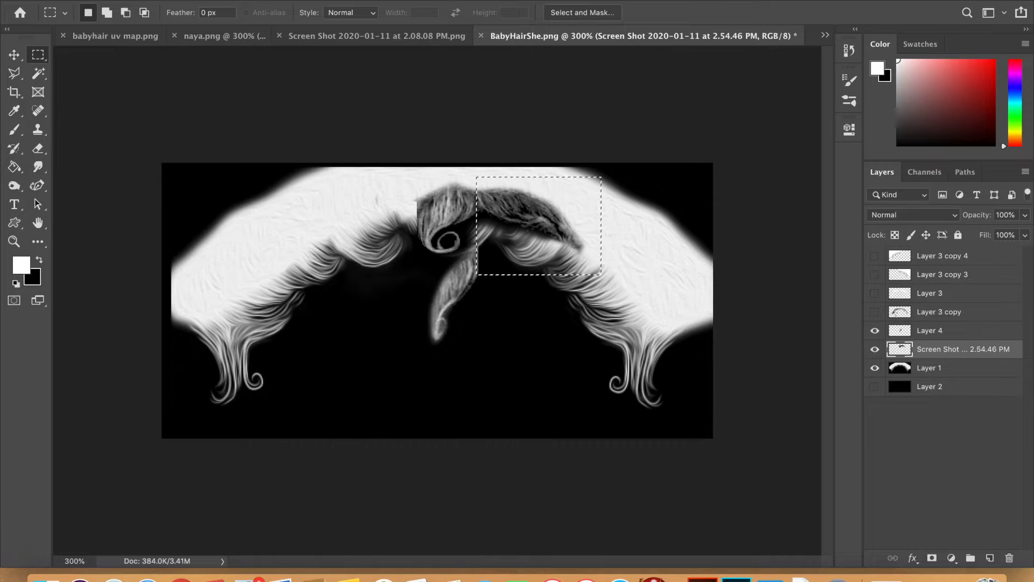
pyautogui.click(166, 2)
pyautogui.click(168, 64)
pyautogui.click(166, 1)
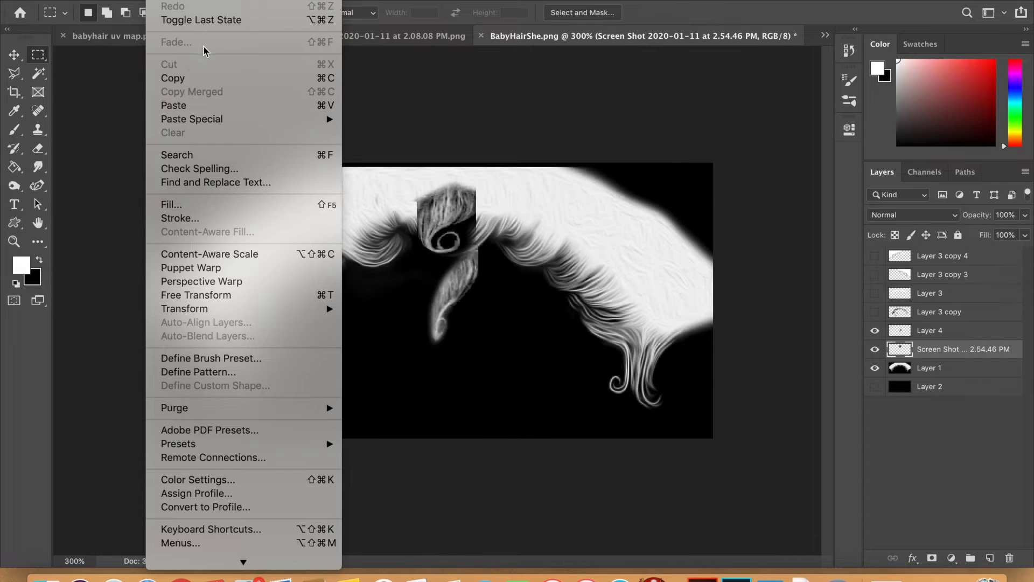
pyautogui.click(188, 105)
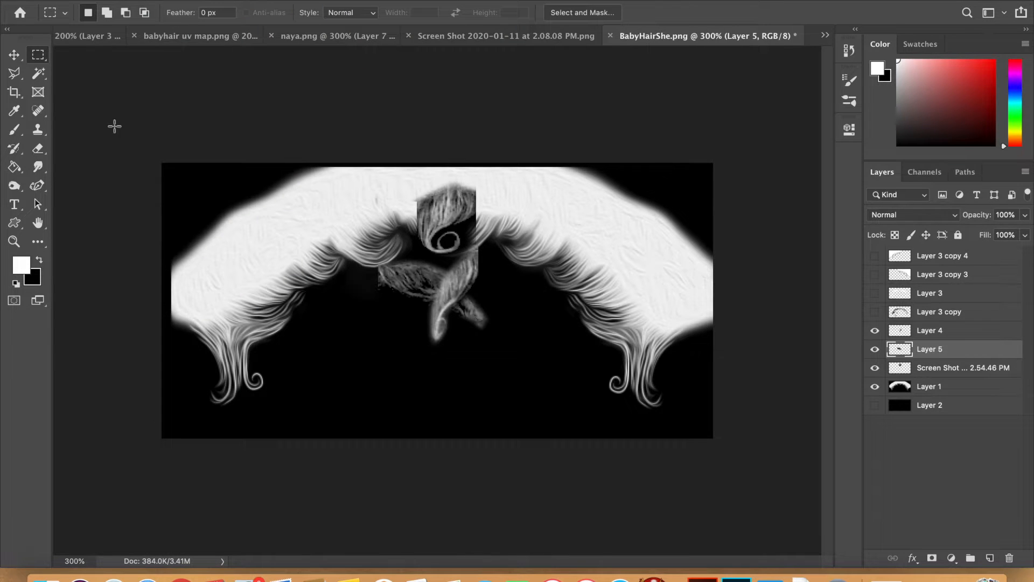
pyautogui.click(11, 56)
pyautogui.moveTo(396, 273); pyautogui.dragTo(491, 195)
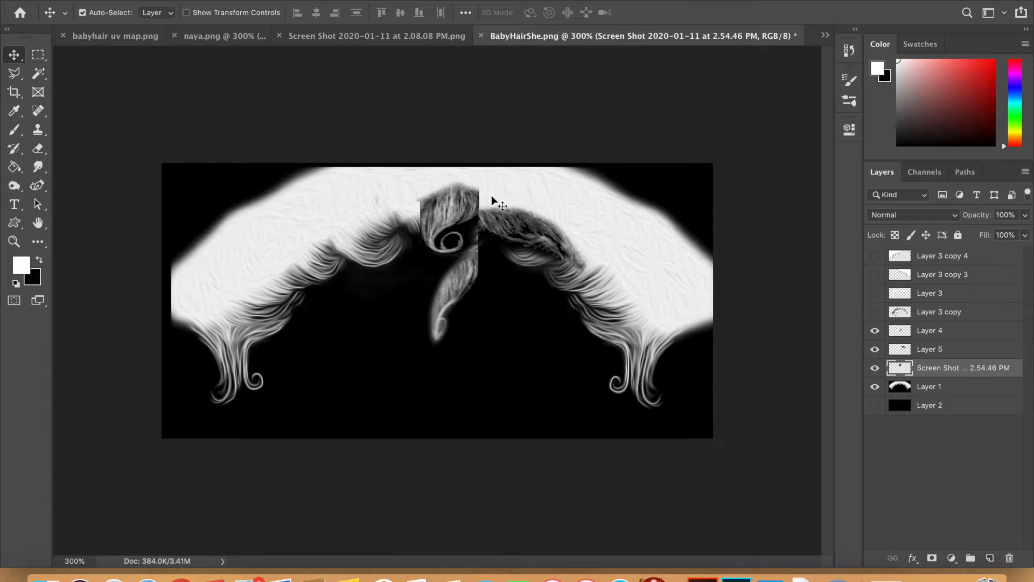
# Free-transform the centre curl piece, rotating it to about -47° and shifting it slightly left on the hairline
pyautogui.press('super+t')
pyautogui.moveTo(615, 103); pyautogui.dragTo(439, 225)
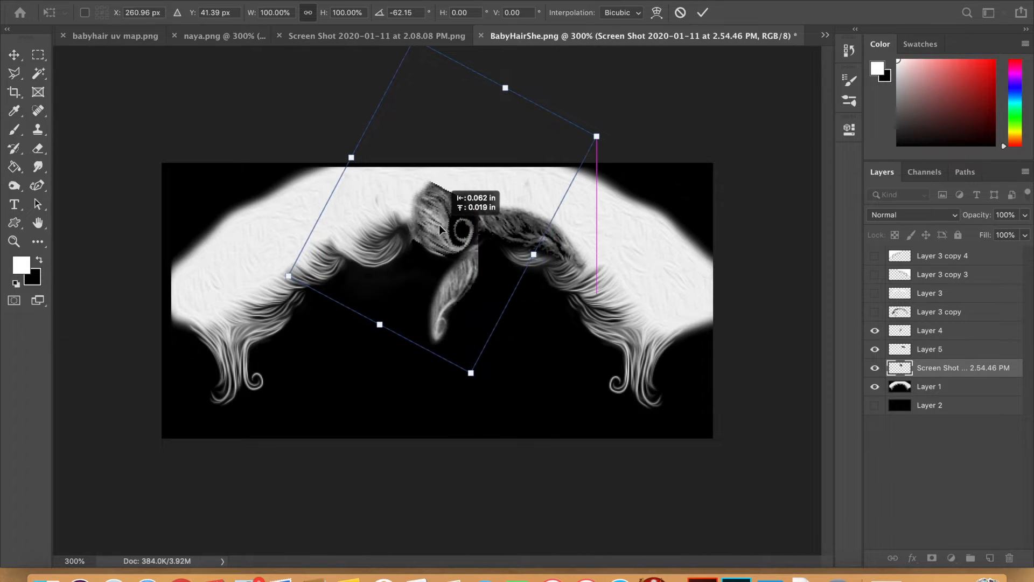
pyautogui.moveTo(617, 111); pyautogui.dragTo(654, 156)
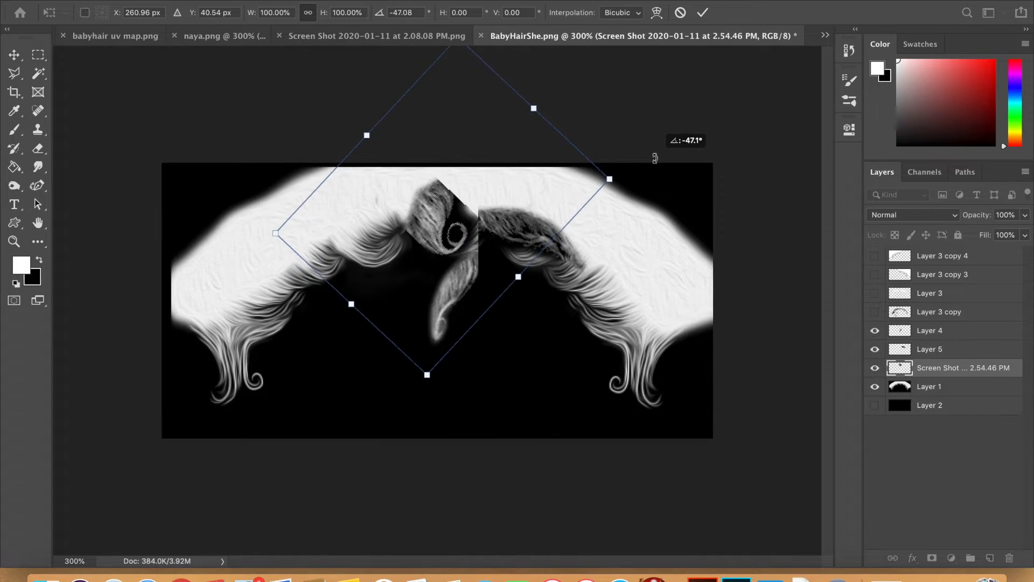
pyautogui.press('Return')
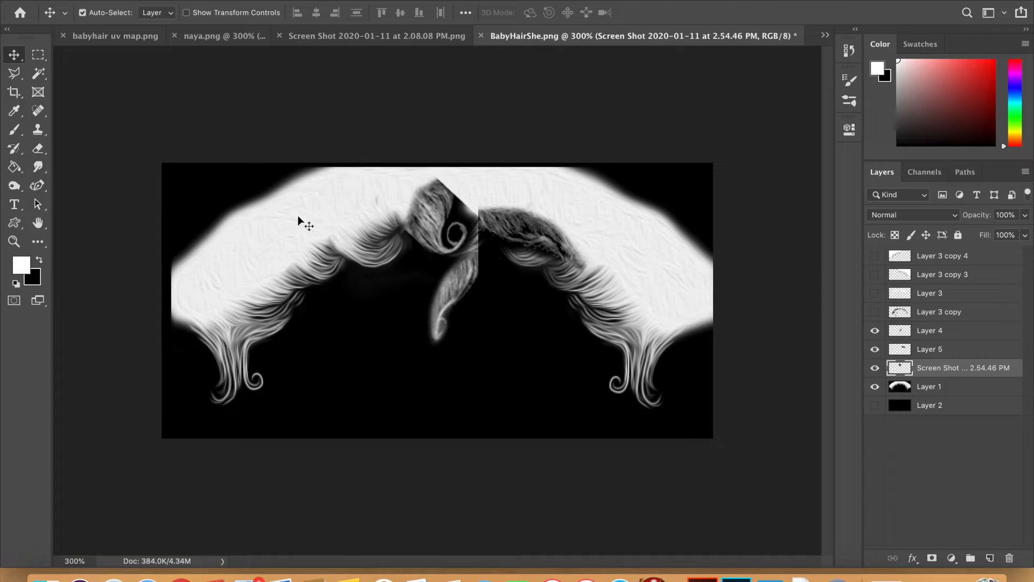
# Erase the hard upper edges of the centre curl piece with a size 25 brush so it blends into the white hairline
pyautogui.click(38, 156)
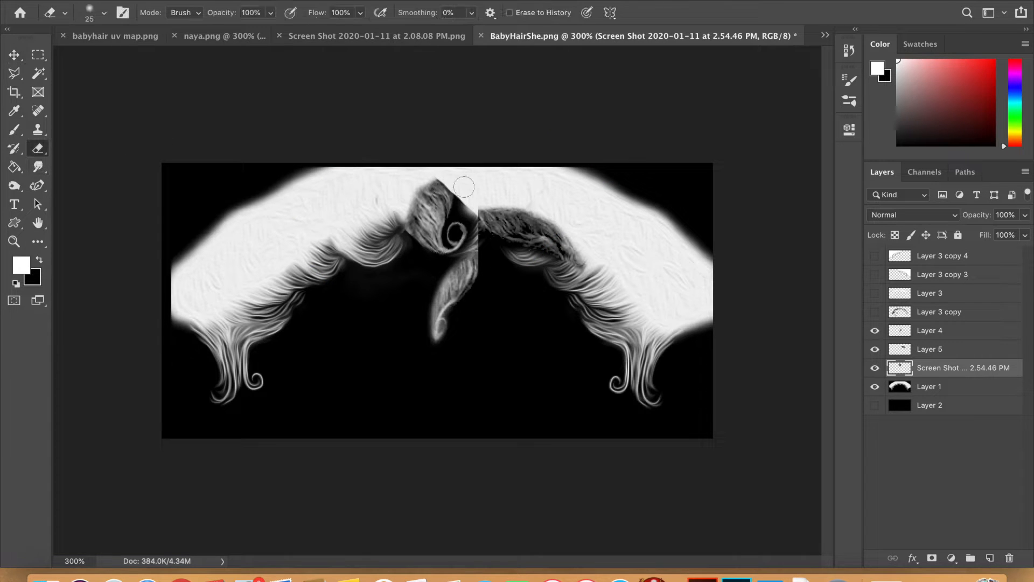
pyautogui.moveTo(437, 169); pyautogui.dragTo(470, 209)
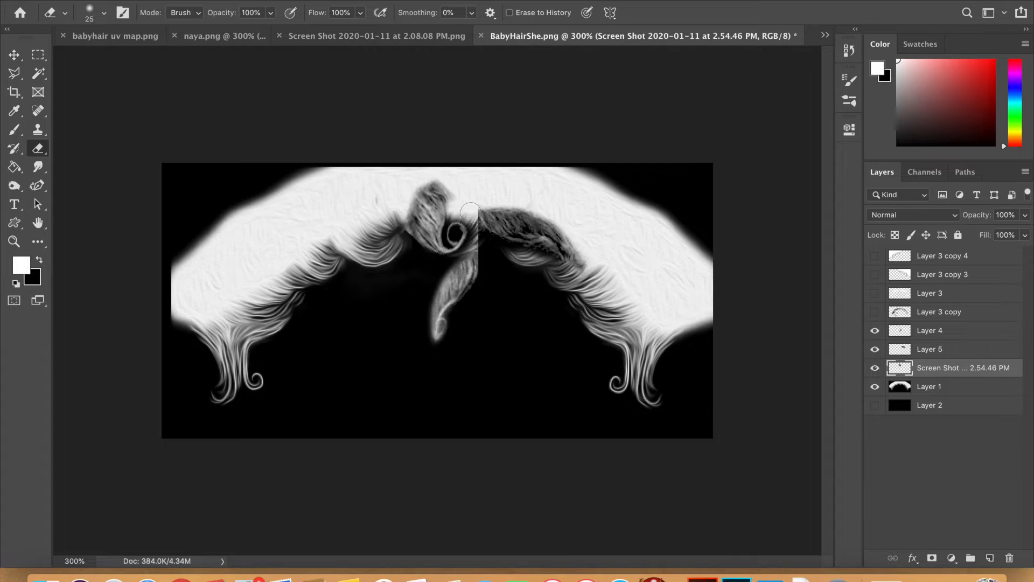
pyautogui.moveTo(451, 188)
pyautogui.mouseDown()
pyautogui.moveTo(447, 174)
pyautogui.moveTo(425, 179)
pyautogui.mouseUp()
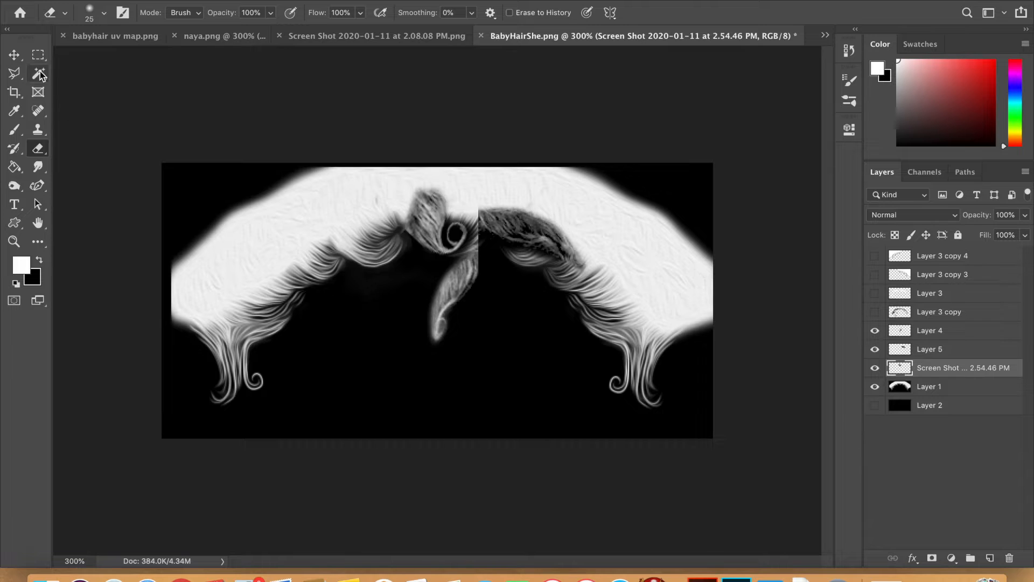
# Move the Layer 5 strand left against the centre curl and place its layer beneath the screenshot curl layer
pyautogui.press('v')
pyautogui.moveTo(509, 216); pyautogui.dragTo(507, 216)
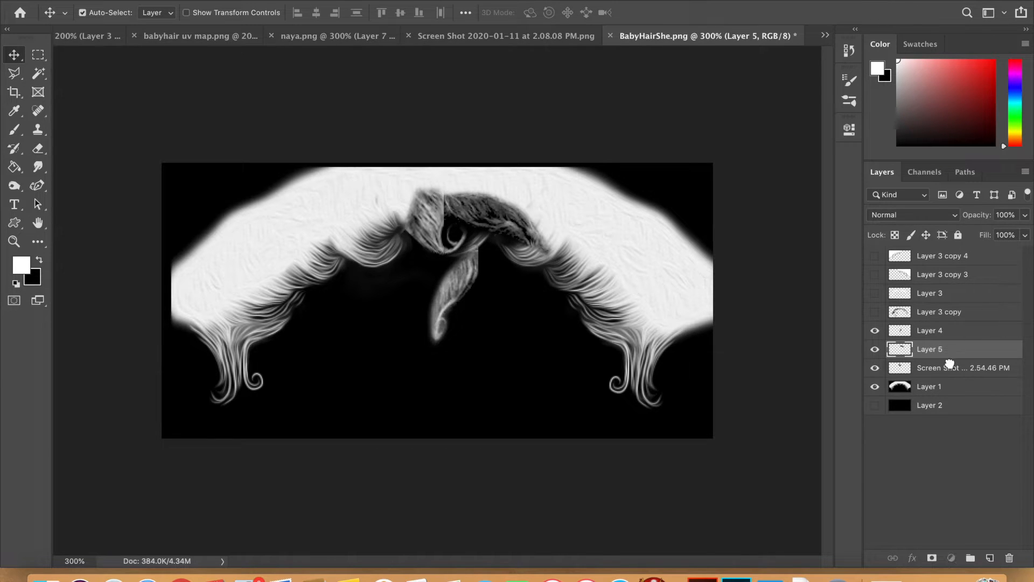
pyautogui.moveTo(952, 358); pyautogui.dragTo(953, 383)
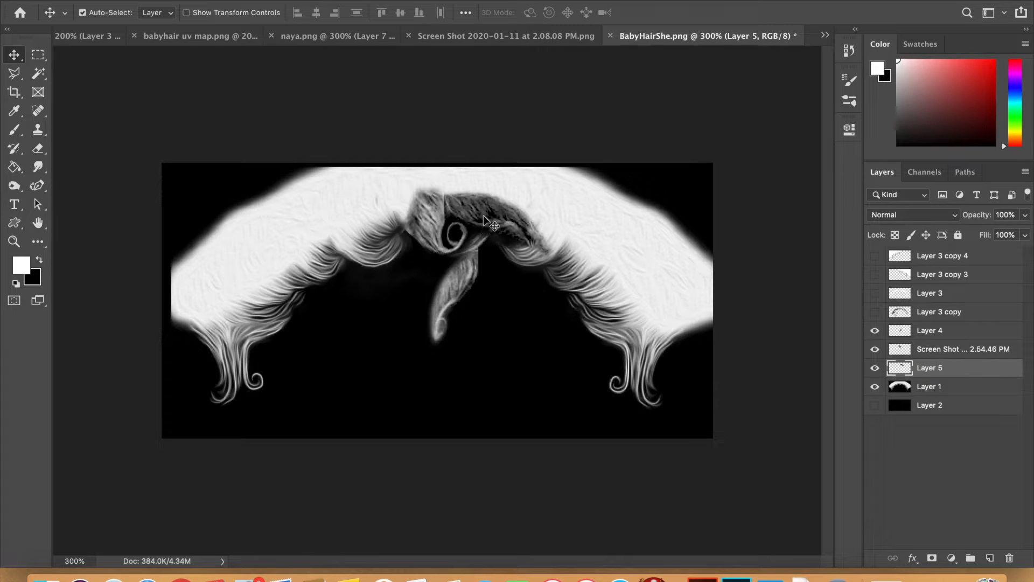
pyautogui.moveTo(481, 215); pyautogui.dragTo(477, 212)
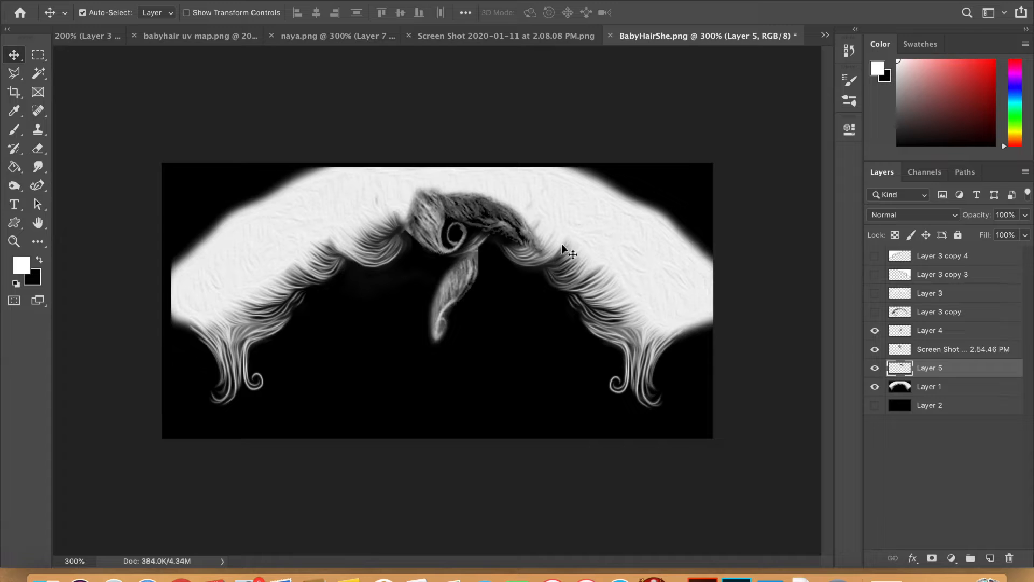
# Duplicate the Layer 5 strand twice, placing the copies down the right hairline and rotating the second copy clockwise to follow the curve
pyautogui.moveTo(937, 367); pyautogui.dragTo(990, 556)
pyautogui.moveTo(512, 221); pyautogui.dragTo(560, 253)
pyautogui.moveTo(1009, 370); pyautogui.dragTo(990, 558)
pyautogui.moveTo(545, 249); pyautogui.dragTo(589, 286)
pyautogui.hotkey('ctrl', 't')
pyautogui.moveTo(670, 247); pyautogui.dragTo(692, 291)
pyautogui.moveTo(612, 302); pyautogui.dragTo(594, 310)
pyautogui.press('Return')
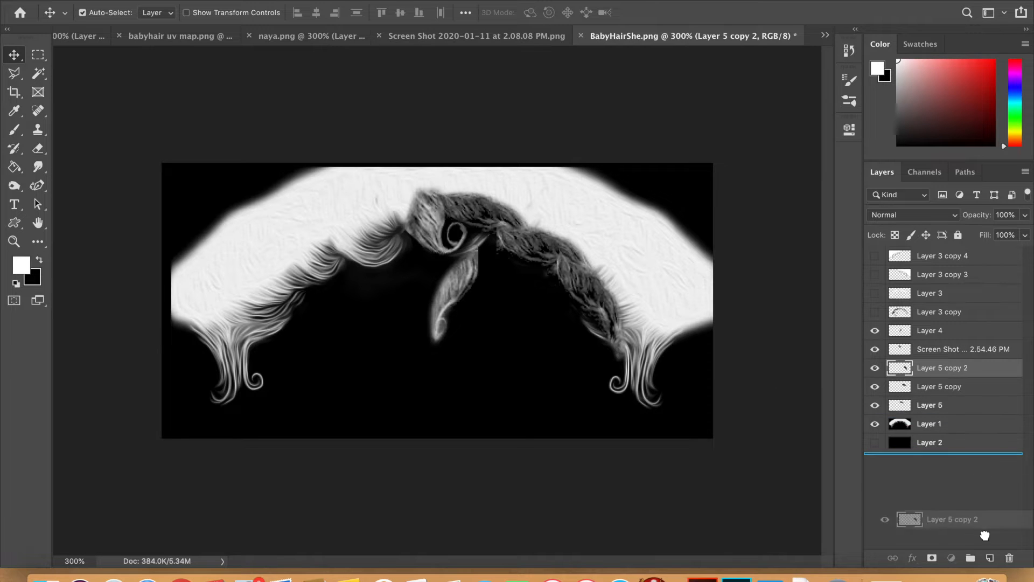
# Merge Layer 5 and its two copies into one layer, and toggle Layer 4's visibility to identify its strand
pyautogui.keyDown('shift'); pyautogui.click(965, 407); pyautogui.keyUp('shift')
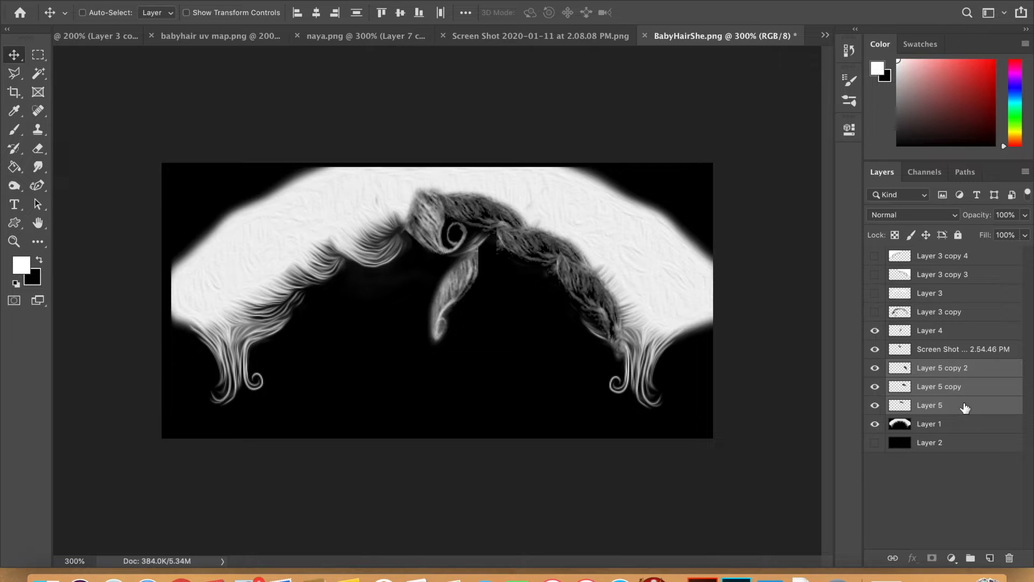
pyautogui.press('super+e')
pyautogui.click(876, 332)
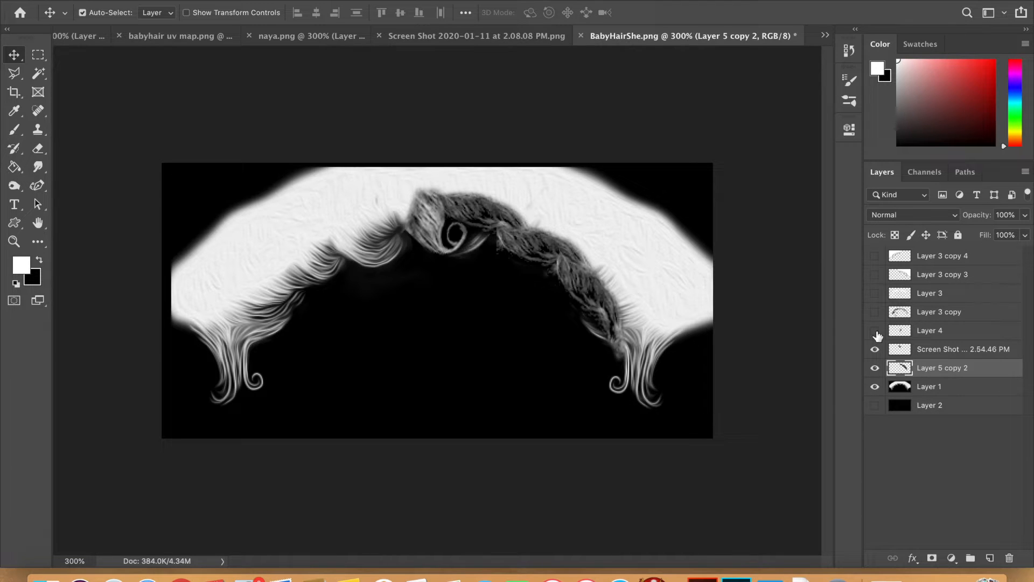
pyautogui.click(877, 336)
# Move the Layer 4 strand to the lower end of the right hairline, flip it horizontally and fit it against the braid
pyautogui.moveTo(471, 294); pyautogui.dragTo(620, 363)
pyautogui.press('super+t')
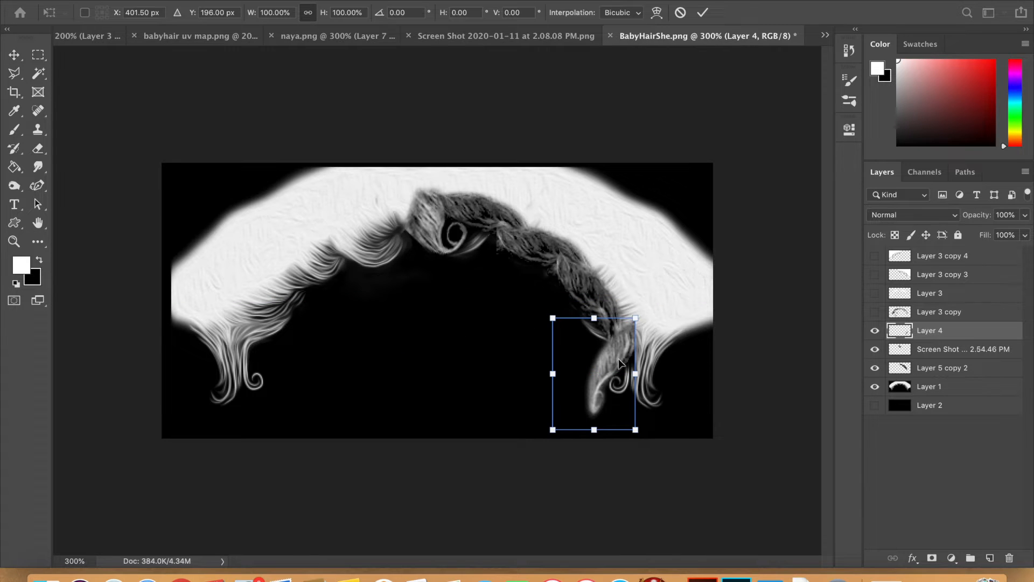
pyautogui.click(157, 2)
pyautogui.moveTo(188, 310)
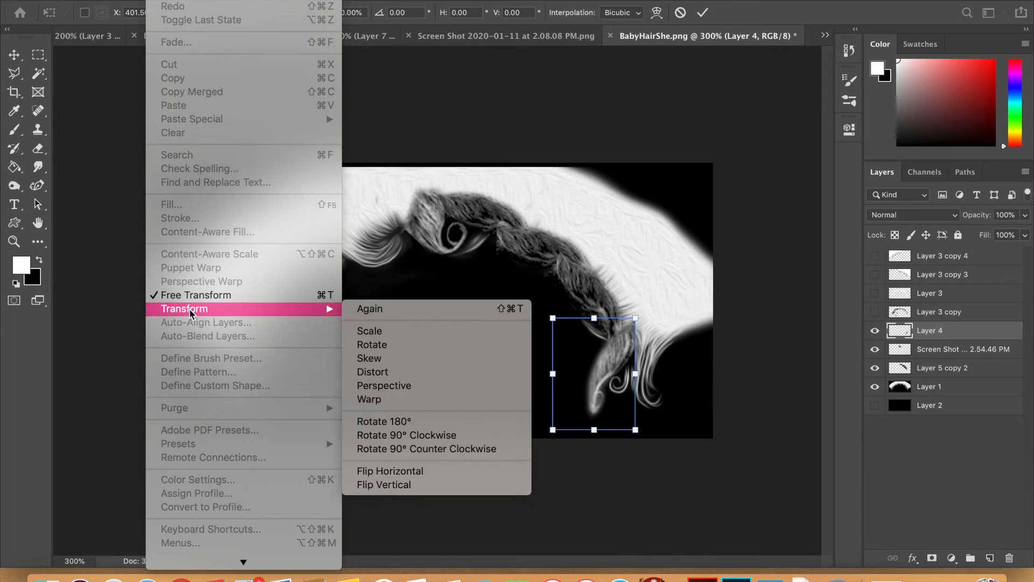
pyautogui.click(401, 471)
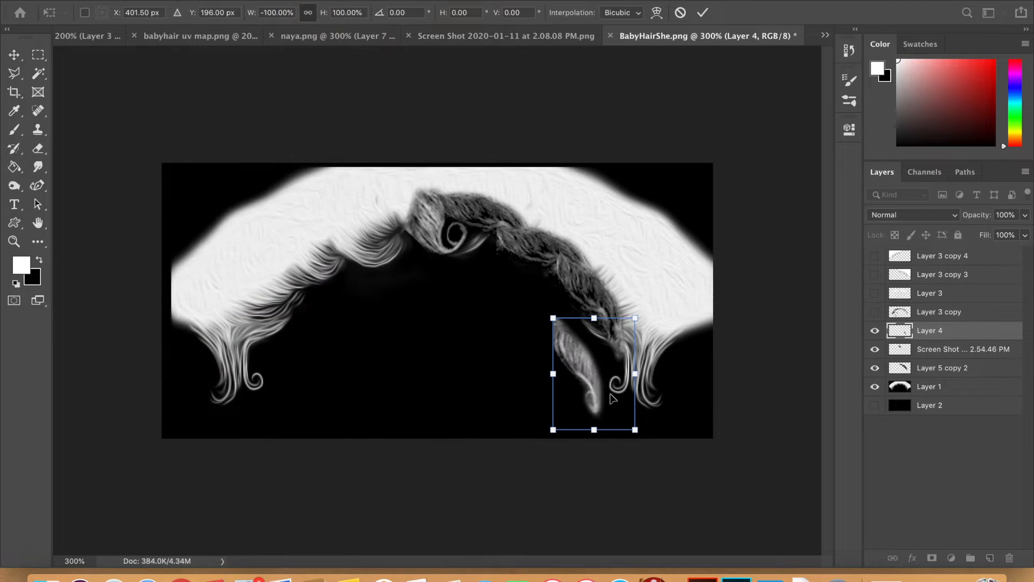
pyautogui.click(703, 12)
pyautogui.moveTo(578, 360); pyautogui.dragTo(608, 329)
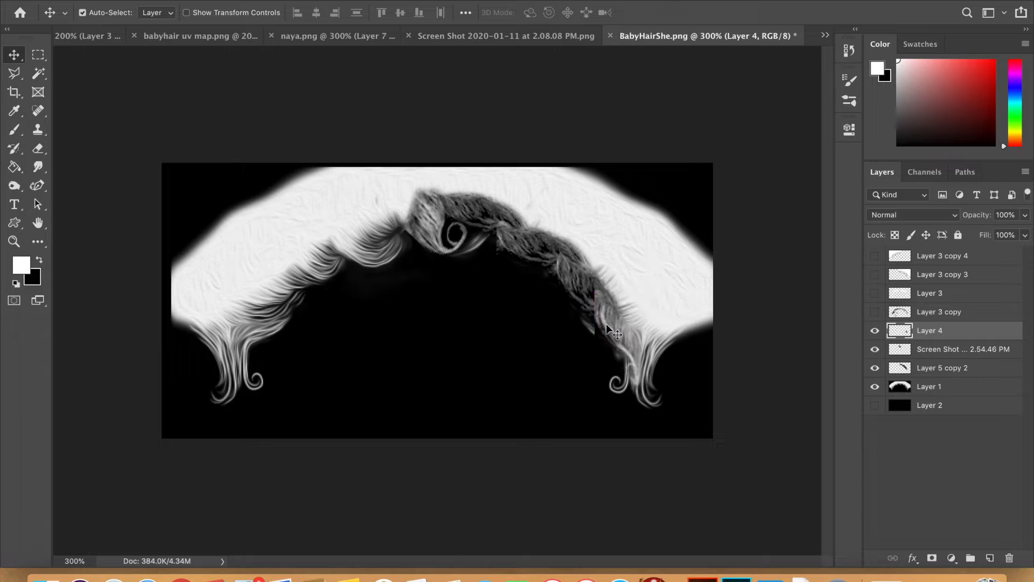
# Free-transform the Layer 4 strand, rotating and shifting it slightly so it continues the curve of the right-hand braid
pyautogui.press('super+equal')
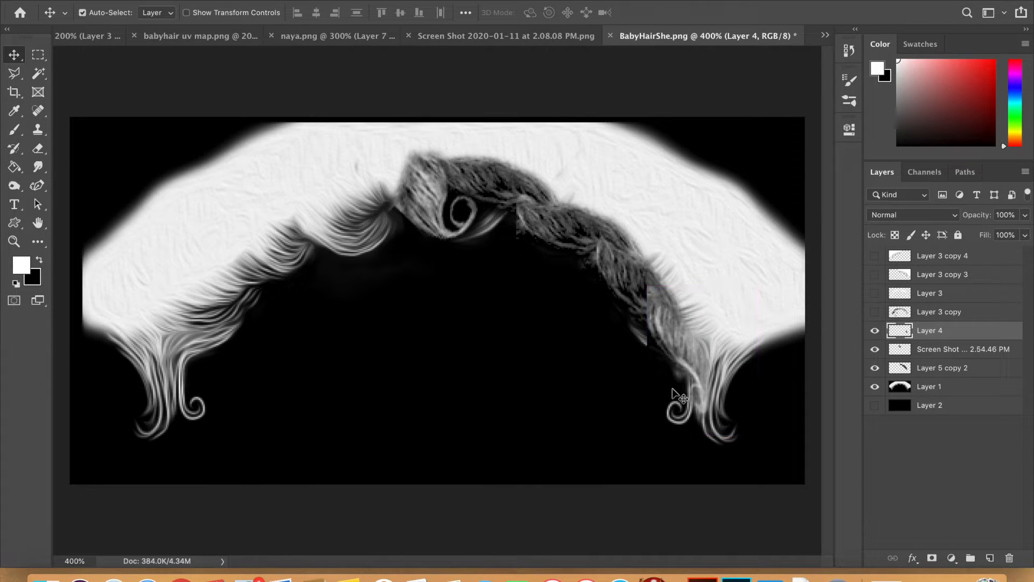
pyautogui.press('super+equal')
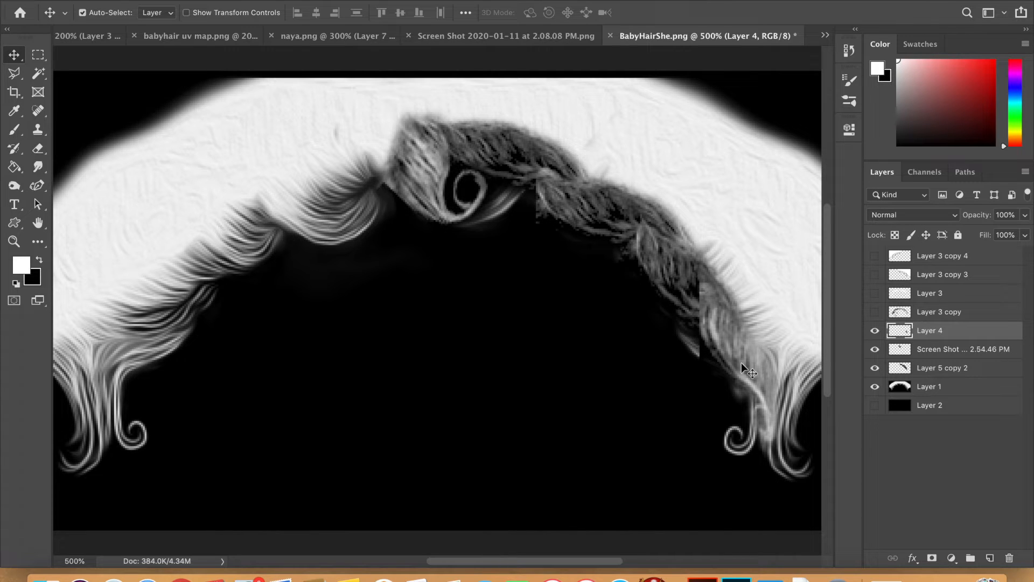
pyautogui.press('super+minus')
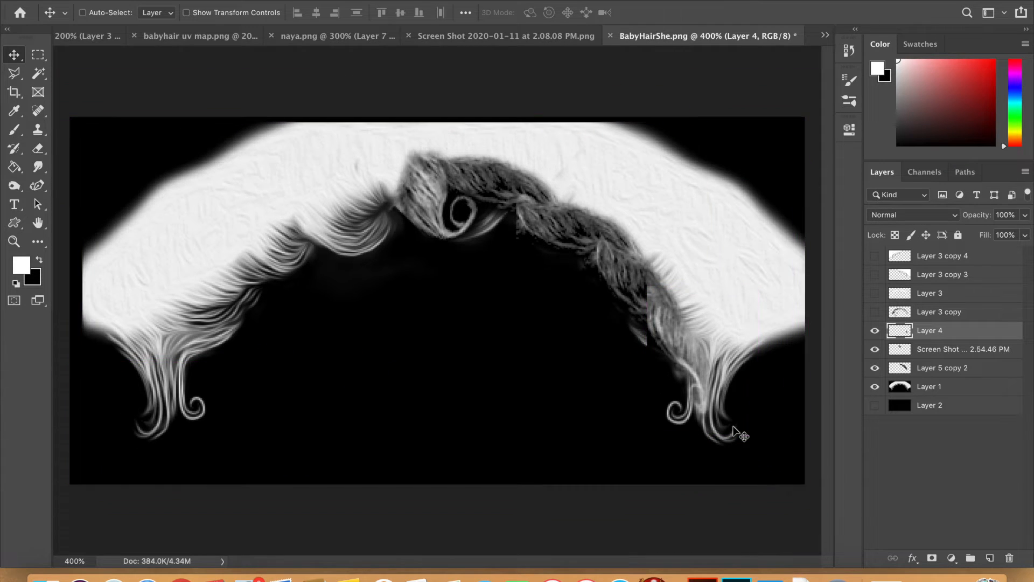
pyautogui.press('super+t')
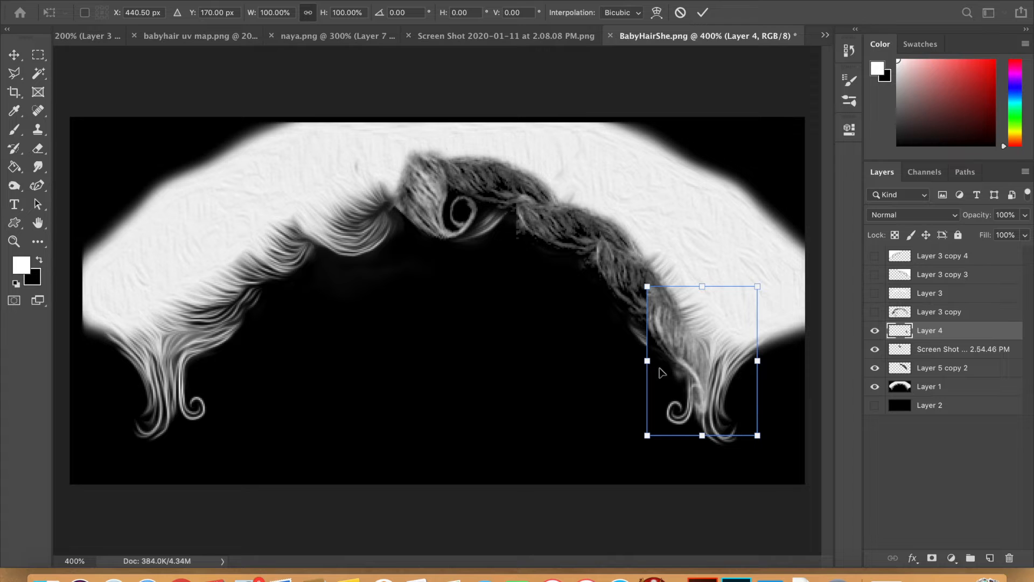
pyautogui.moveTo(640, 367)
pyautogui.mouseDown()
pyautogui.moveTo(623, 362)
pyautogui.moveTo(632, 360)
pyautogui.mouseUp()
pyautogui.press('Return')
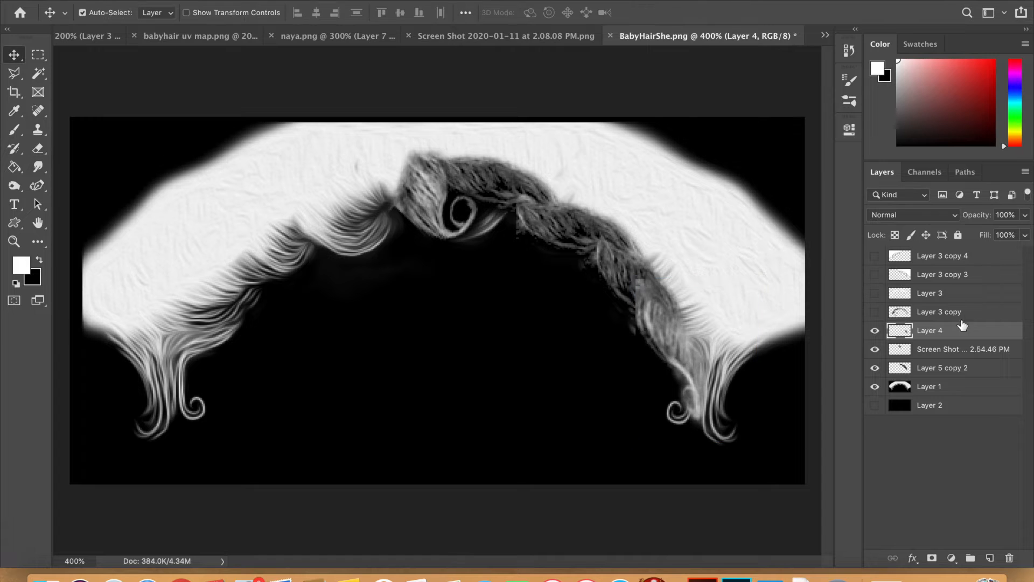
# Merge Layer 4, the screenshot curl layer and Layer 5 copy 2 into one layer
pyautogui.keyDown('shift'); pyautogui.click(954, 371); pyautogui.keyUp('shift')
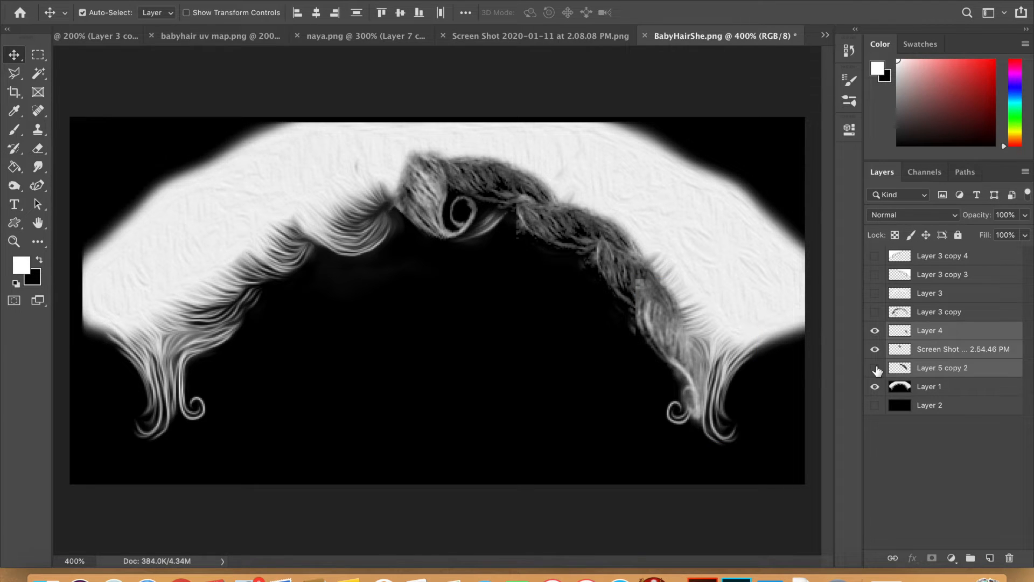
pyautogui.click(876, 368)
pyautogui.click(876, 369)
pyautogui.press('super+e')
# Duplicate the merged hair layer, flip the copy horizontally onto the left hairline, and undo back to before the merge
pyautogui.moveTo(995, 330); pyautogui.dragTo(990, 559)
pyautogui.press('super+t')
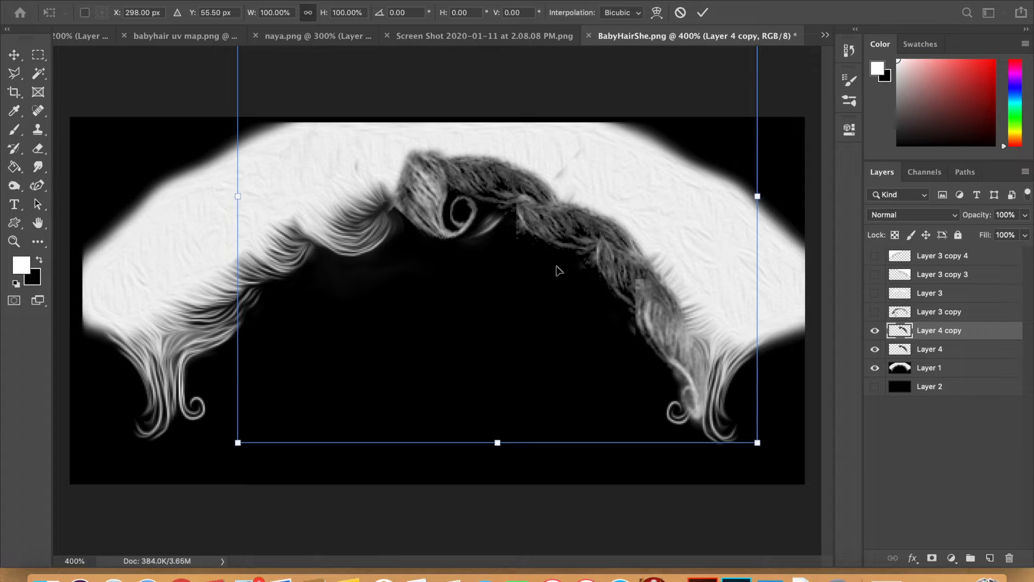
pyautogui.click(159, 1)
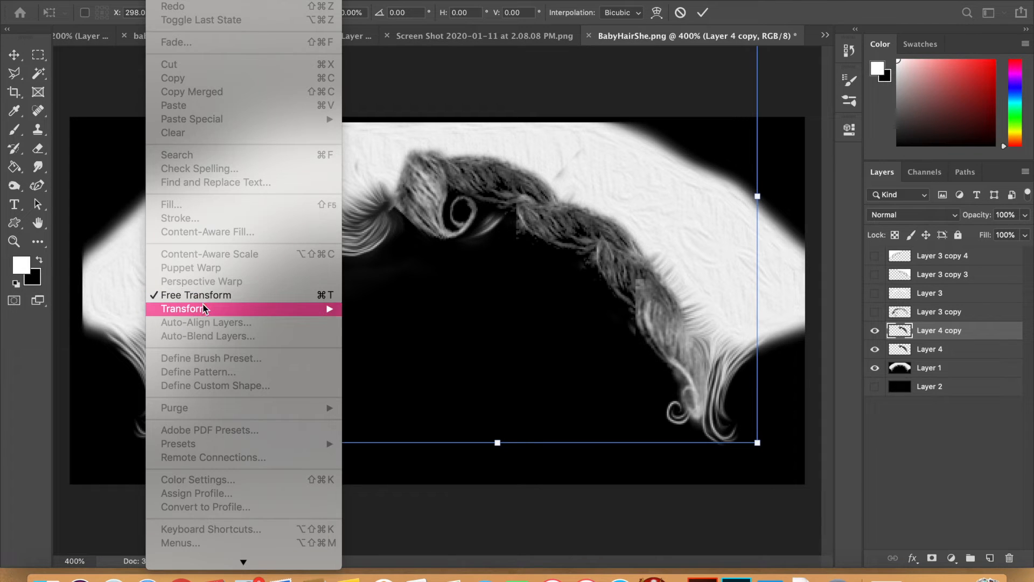
pyautogui.moveTo(207, 309)
pyautogui.click(406, 471)
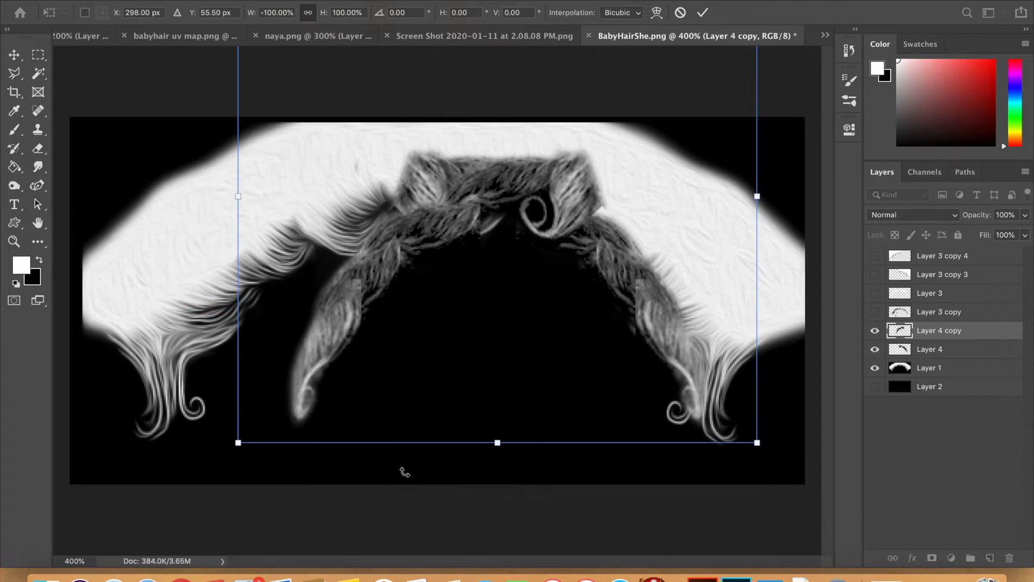
pyautogui.moveTo(523, 170); pyautogui.dragTo(339, 190)
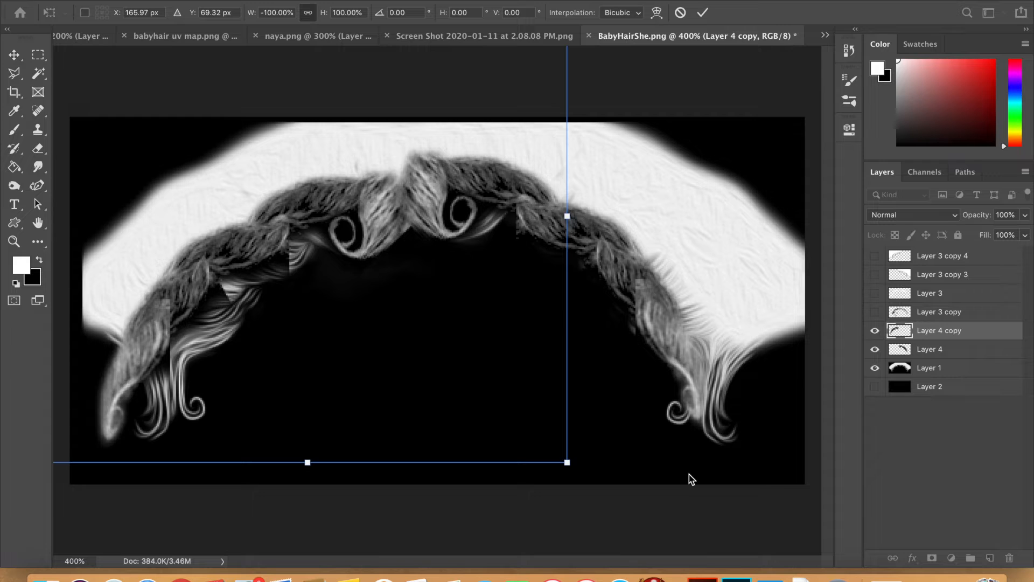
pyautogui.press('Return')
pyautogui.press('super')
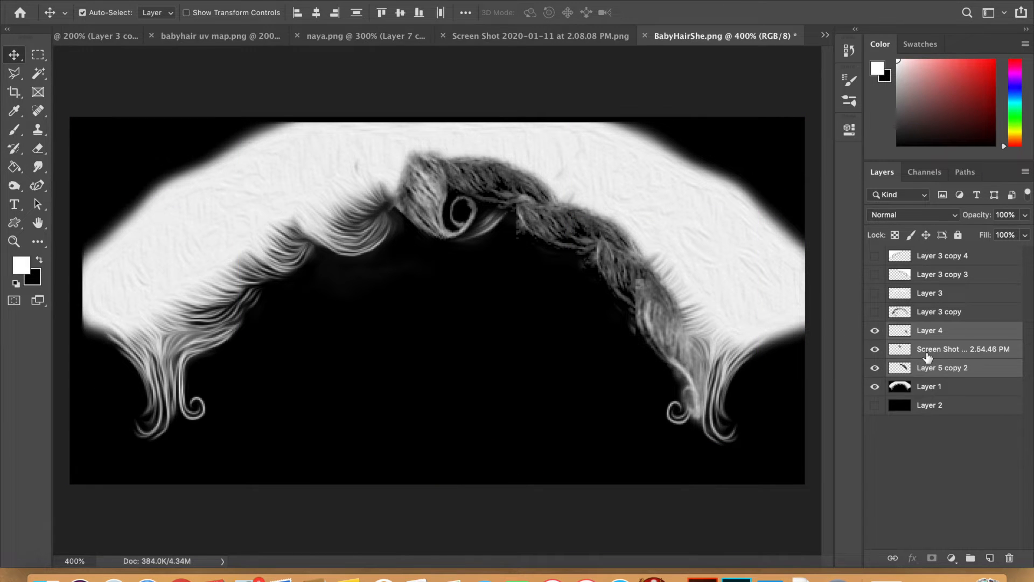
# Hide the screenshot curl layer, move Layer 4 below it, and merge Layer 4 with Layer 5 copy 2
pyautogui.click(941, 352)
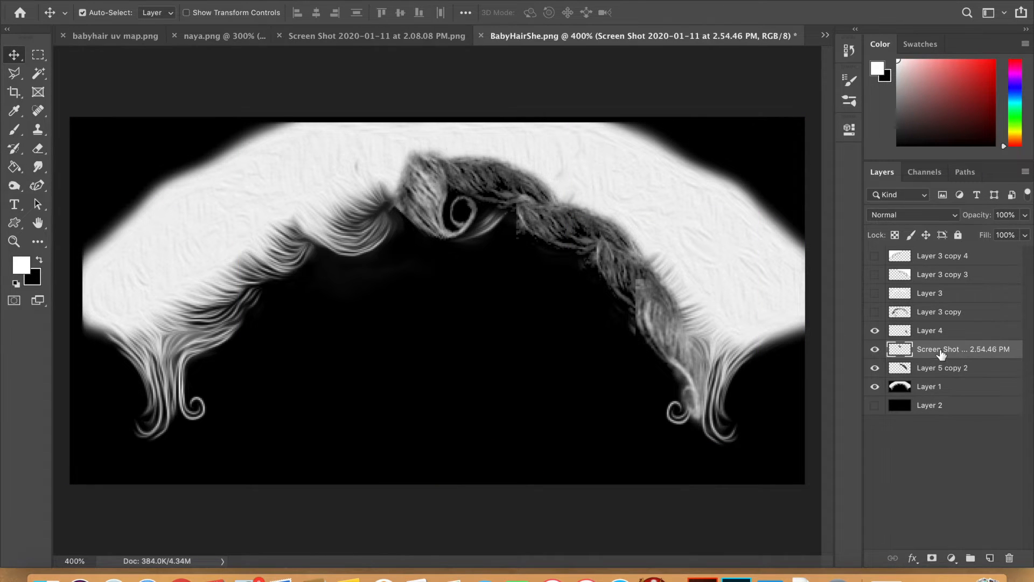
pyautogui.click(875, 351)
pyautogui.moveTo(923, 336); pyautogui.dragTo(924, 361)
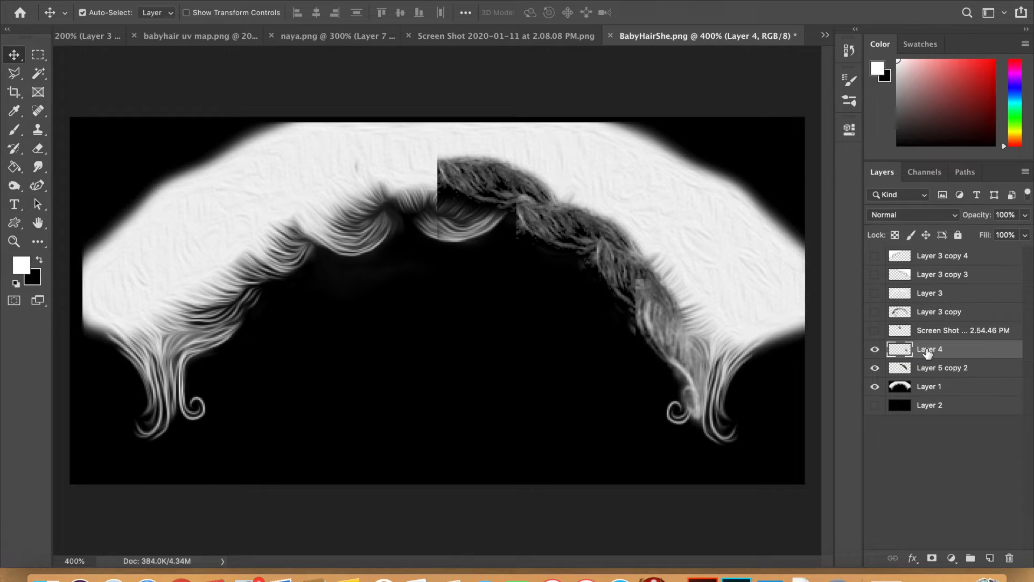
pyautogui.keyDown('shift'); pyautogui.click(932, 368); pyautogui.keyUp('shift')
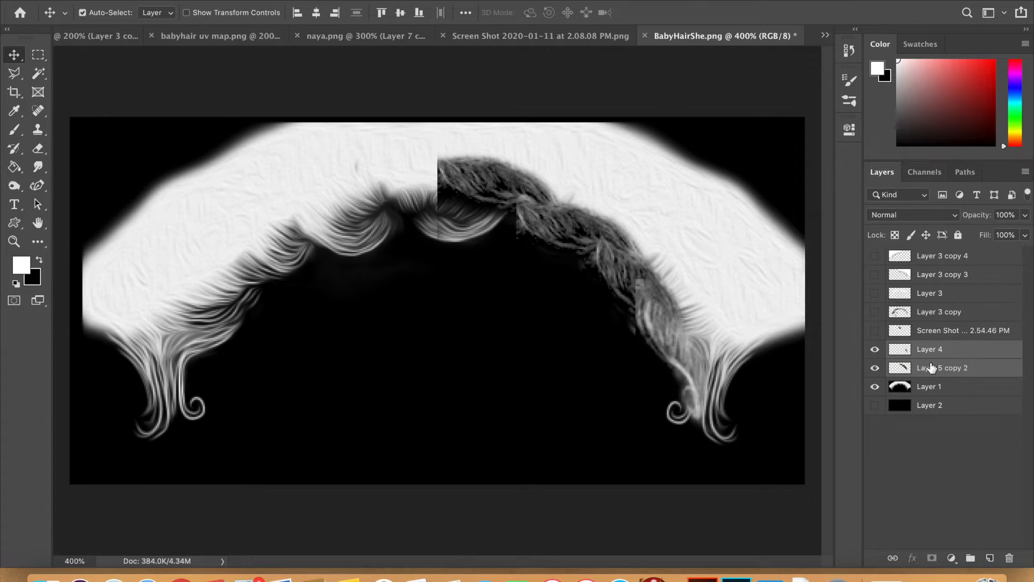
pyautogui.press('super+e')
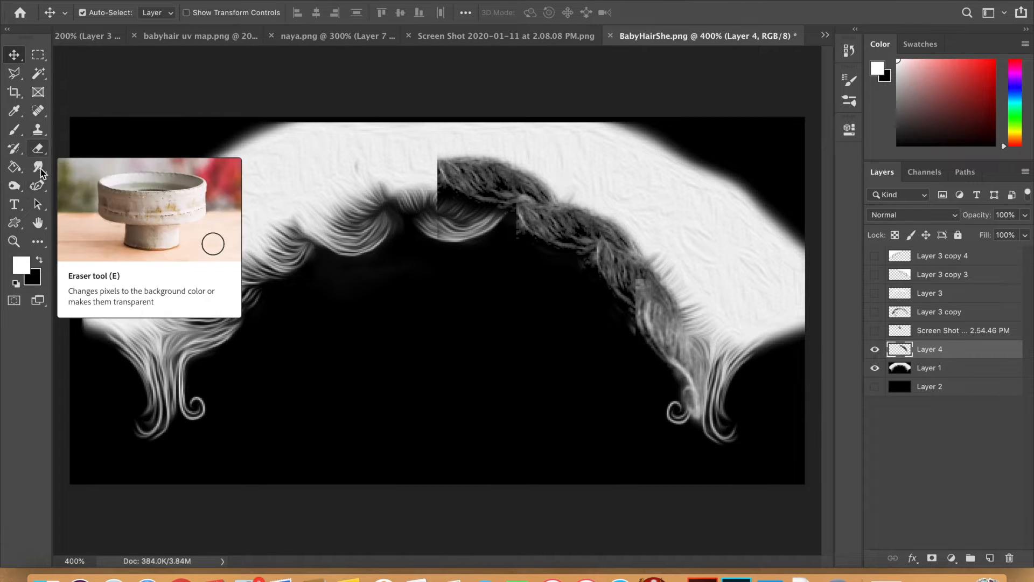
# Try erasing the hard edges of the merged braid while Layer 1 is visible, and undo the eraser strokes
pyautogui.click(37, 186)
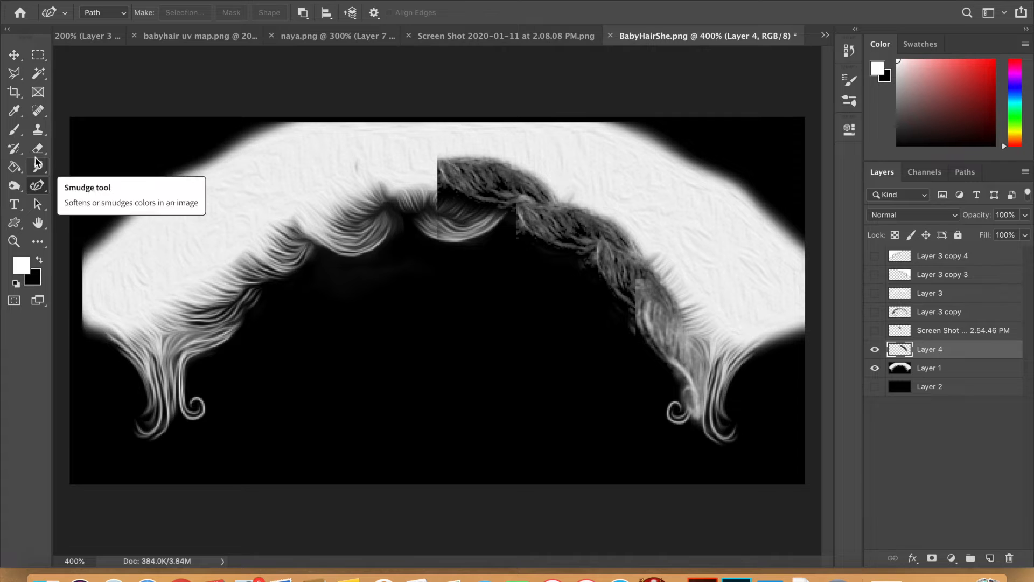
pyautogui.click(35, 167)
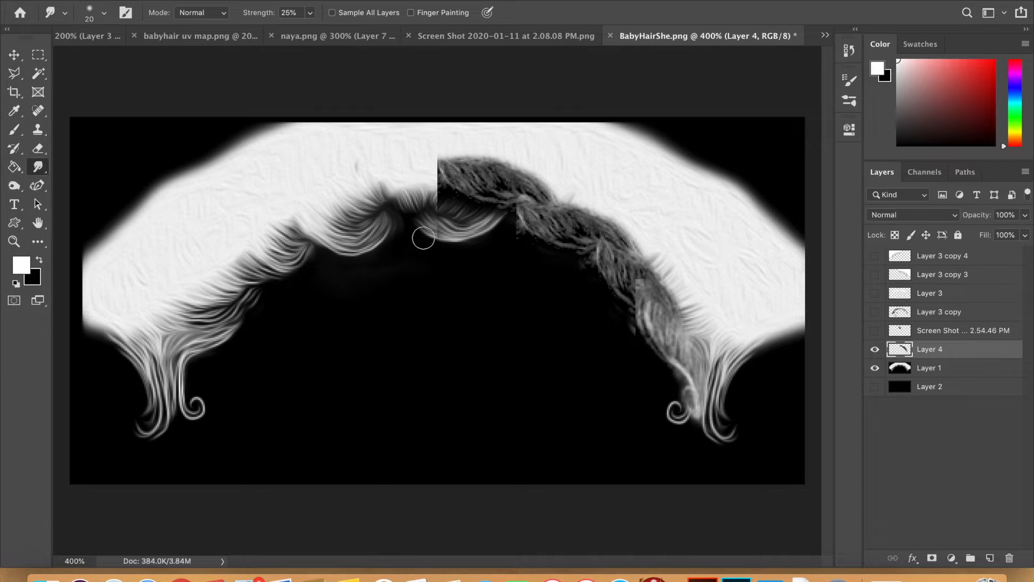
pyautogui.click(38, 149)
pyautogui.moveTo(455, 223); pyautogui.dragTo(423, 195)
pyautogui.click(437, 188)
pyautogui.moveTo(496, 229)
pyautogui.mouseDown()
pyautogui.moveTo(536, 237)
pyautogui.moveTo(569, 269)
pyautogui.mouseUp()
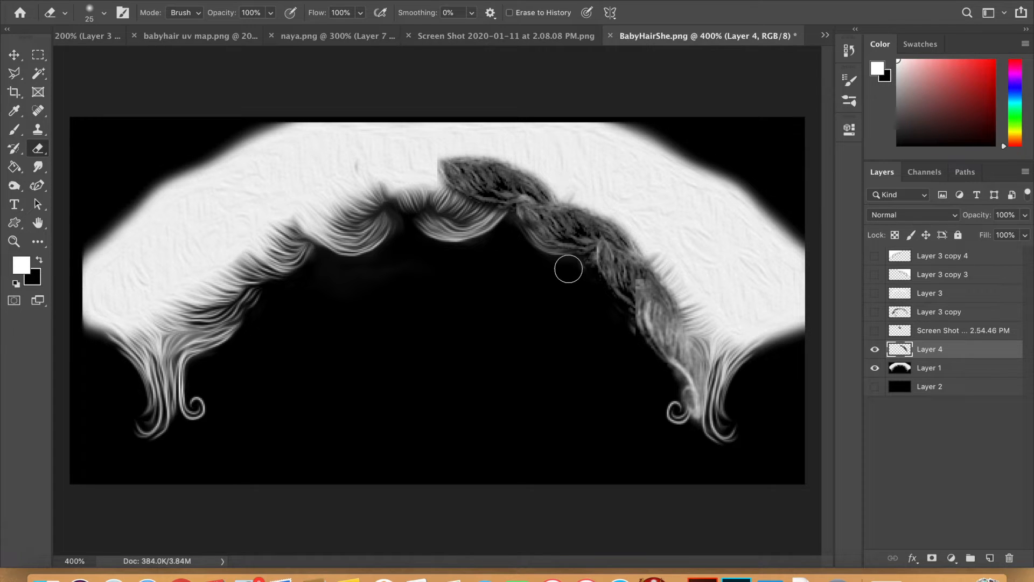
pyautogui.press('super+z')
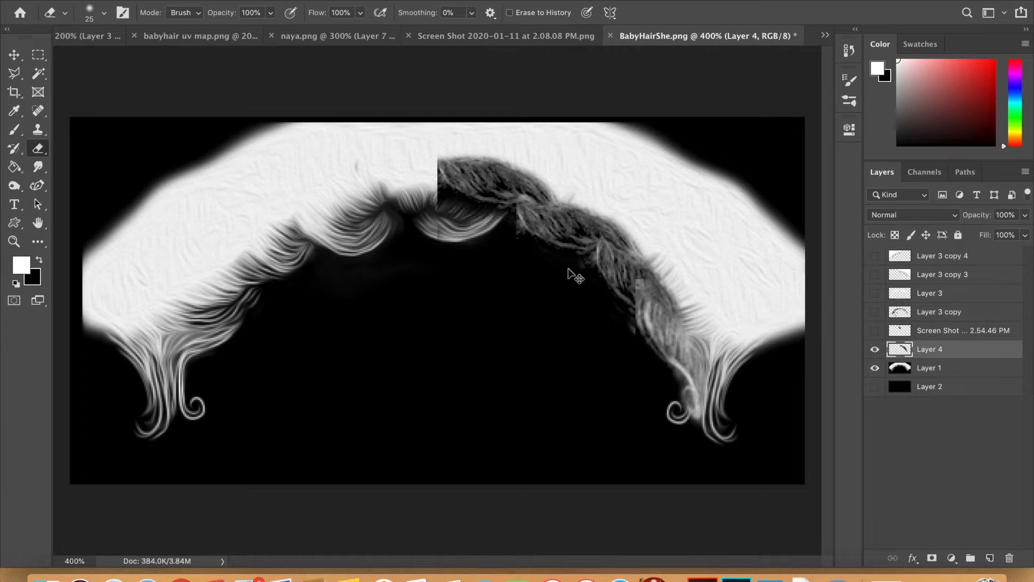
# Hide Layer 1 and erase the hard edges and stray dark areas around the braid on Layer 4
pyautogui.click(882, 369)
pyautogui.moveTo(413, 206)
pyautogui.mouseDown()
pyautogui.moveTo(466, 227)
pyautogui.moveTo(442, 216)
pyautogui.moveTo(500, 229)
pyautogui.moveTo(551, 292)
pyautogui.moveTo(505, 252)
pyautogui.moveTo(574, 279)
pyautogui.moveTo(654, 379)
pyautogui.moveTo(591, 292)
pyautogui.moveTo(634, 395)
pyautogui.moveTo(586, 277)
pyautogui.moveTo(535, 263)
pyautogui.moveTo(516, 234)
pyautogui.moveTo(436, 202)
pyautogui.moveTo(417, 177)
pyautogui.moveTo(424, 168)
pyautogui.moveTo(419, 184)
pyautogui.moveTo(450, 213)
pyautogui.moveTo(422, 170)
pyautogui.mouseUp()
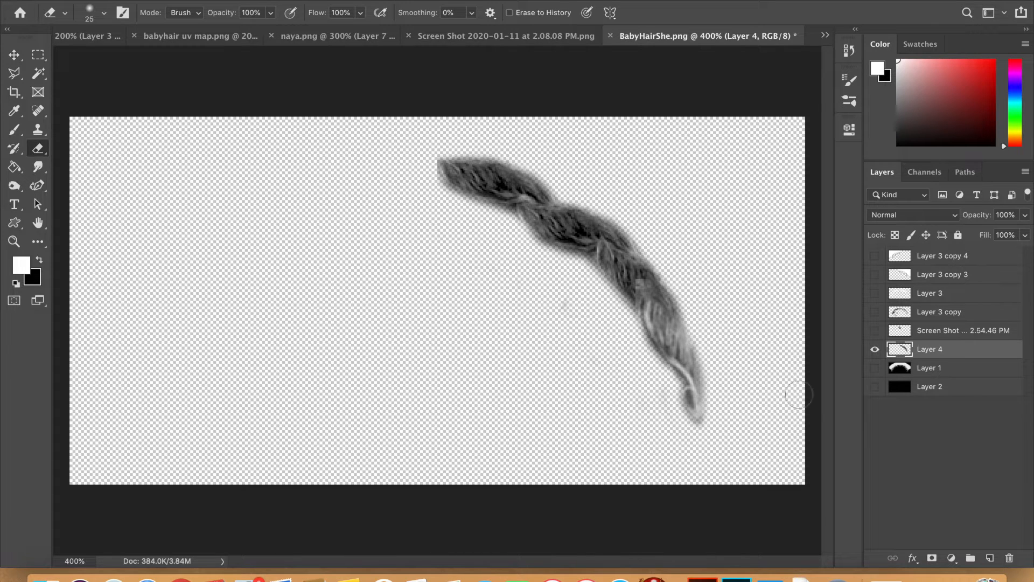
# Duplicate the cleaned Layer 4 braid and put the copy into free transform
pyautogui.moveTo(956, 351); pyautogui.dragTo(986, 558)
pyautogui.hotkey('ctrl', 't')
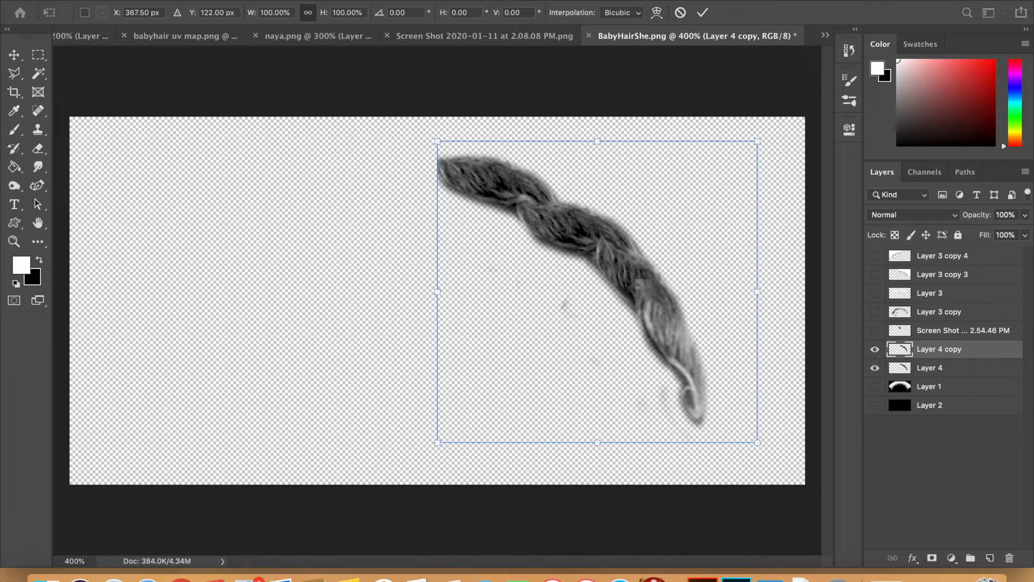
# Try flipping the duplicated braid vertically, and undo the flip
pyautogui.click(161, 1)
pyautogui.moveTo(237, 308)
pyautogui.click(424, 485)
pyautogui.hotkey('ctrl', 'z')
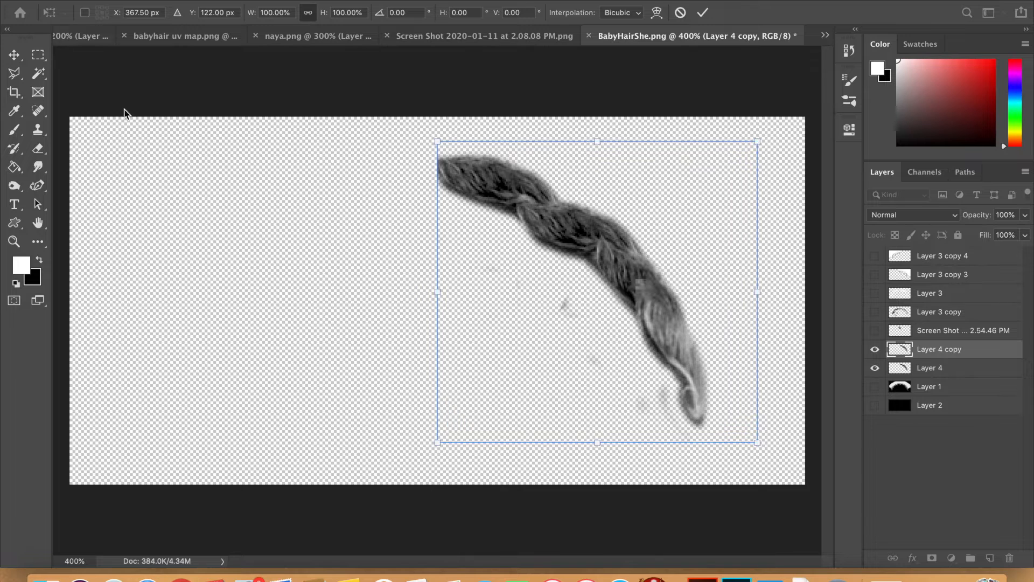
# Flip the duplicated braid horizontally and place it as a mirror image on the left half of the canvas
pyautogui.click(129, 1)
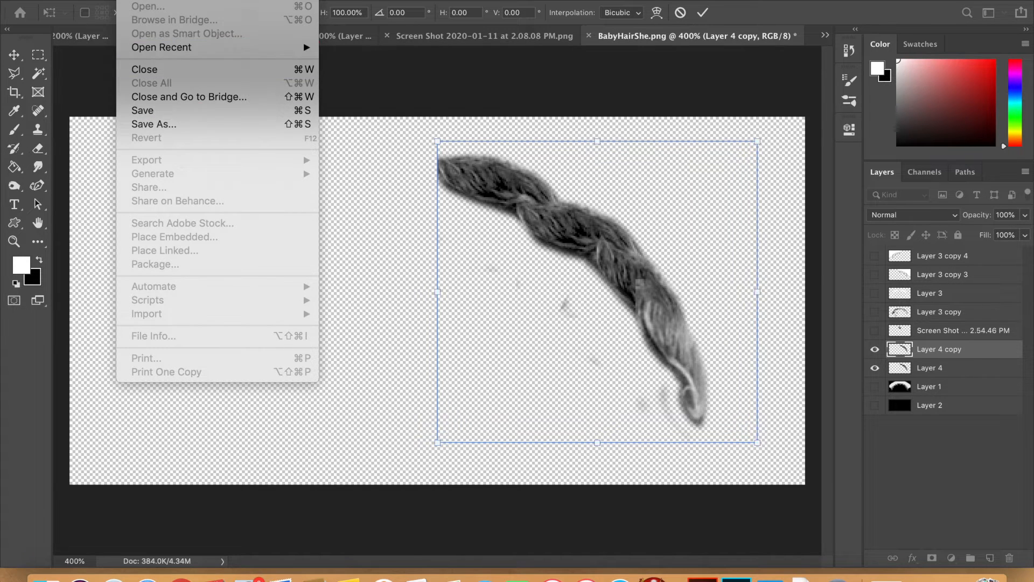
pyautogui.moveTo(161, 2)
pyautogui.moveTo(267, 314)
pyautogui.click(503, 469)
pyautogui.moveTo(594, 267)
pyautogui.mouseDown()
pyautogui.moveTo(323, 277)
pyautogui.moveTo(240, 321)
pyautogui.mouseUp()
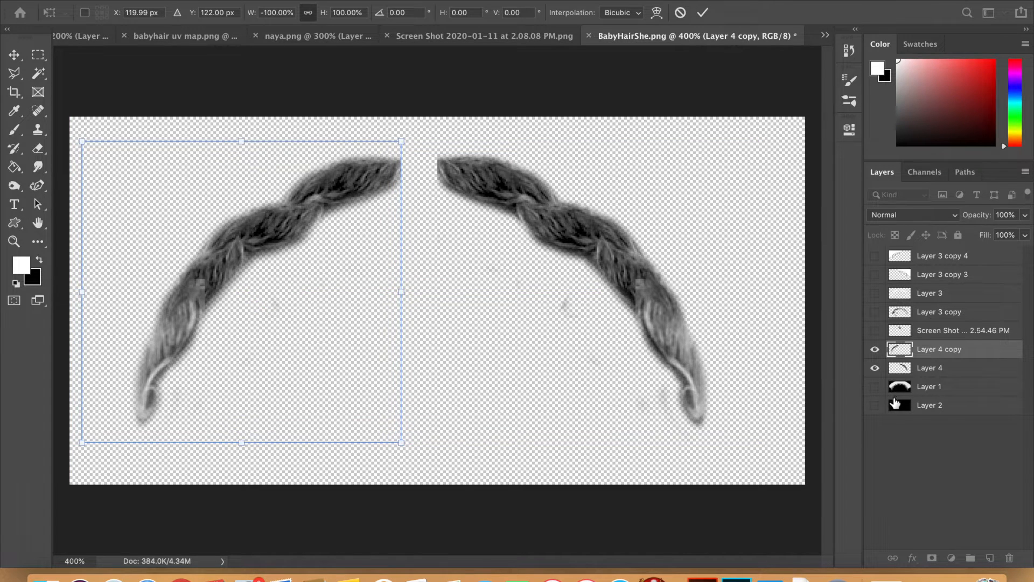
pyautogui.press('e')
# With Layer 1 visible, shift the mirrored braid inward onto the left hairline and show the Screen Shot 2.54.46 PM layer
pyautogui.click(875, 386)
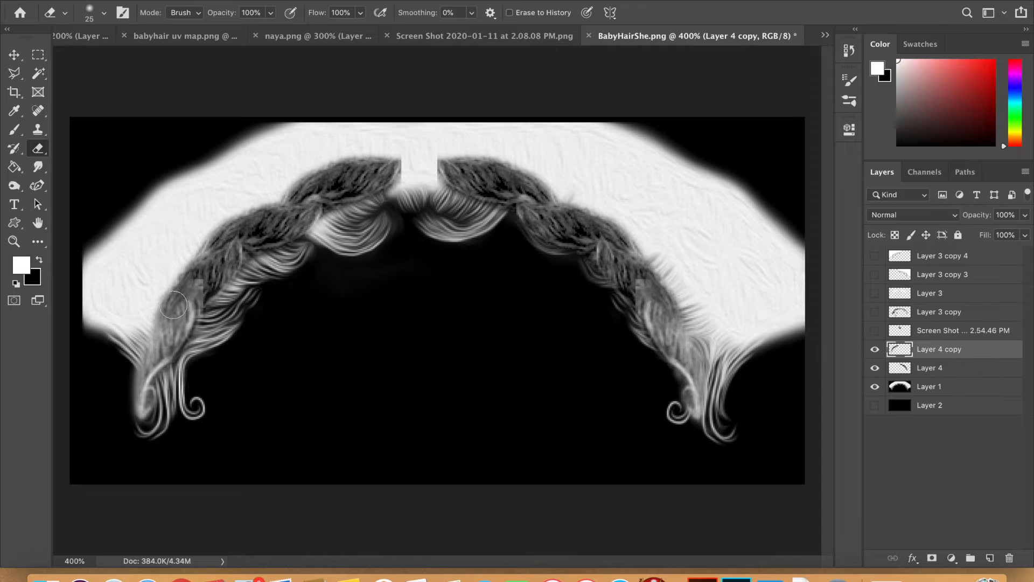
pyautogui.hotkey('ctrl', 't')
pyautogui.moveTo(173, 304); pyautogui.dragTo(199, 300)
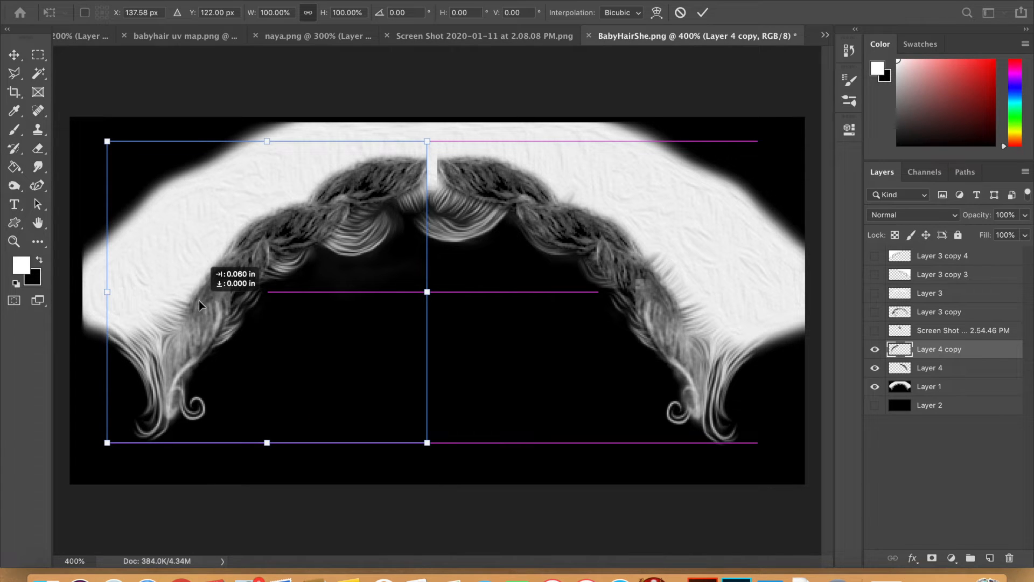
pyautogui.moveTo(199, 302)
pyautogui.mouseDown()
pyautogui.moveTo(188, 305)
pyautogui.moveTo(203, 309)
pyautogui.mouseUp()
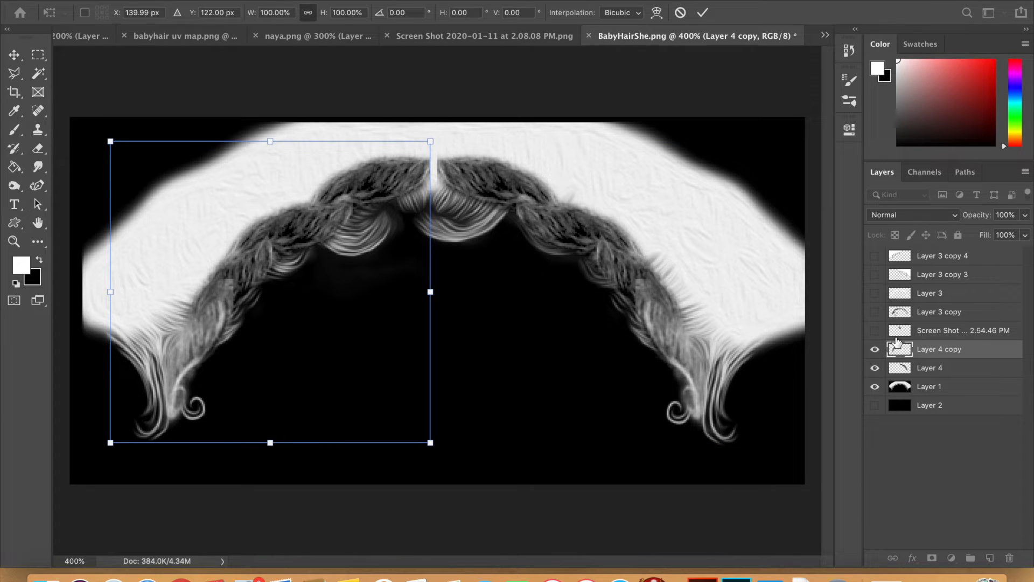
pyautogui.press('Return')
pyautogui.click(875, 330)
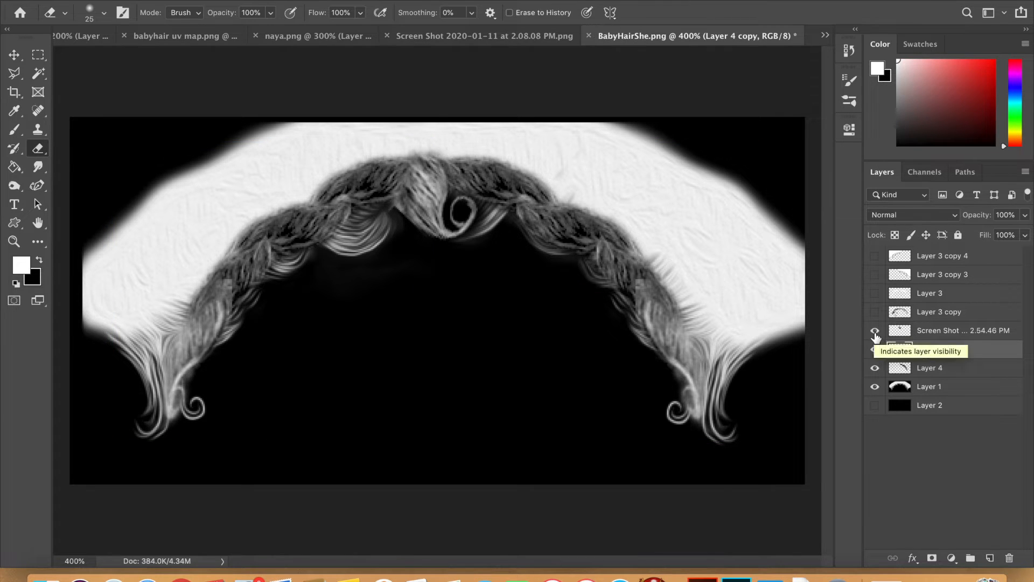
# Try merging the braid layers, check the result with Layer 1 hidden, and undo the merges
pyautogui.click(950, 335)
pyautogui.click(945, 373)
pyautogui.press('Delete')
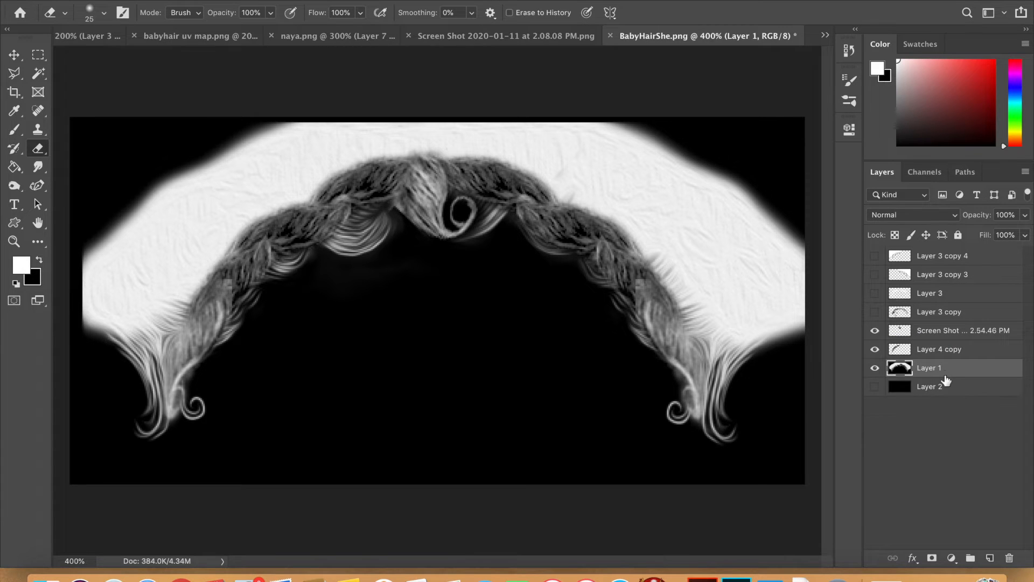
pyautogui.click(952, 334)
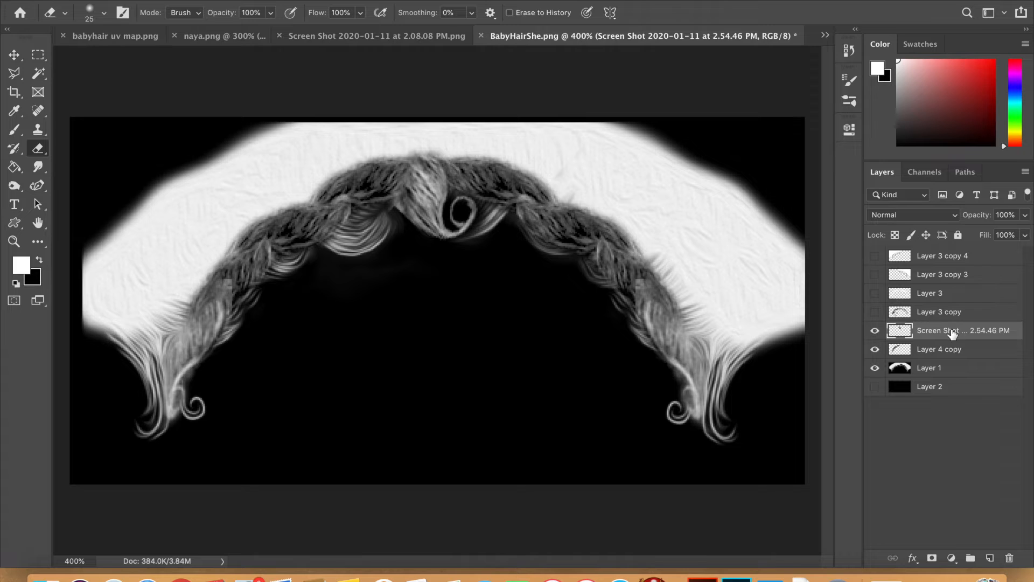
pyautogui.keyDown('shift'); pyautogui.click(948, 355); pyautogui.keyUp('shift')
pyautogui.press('super+e')
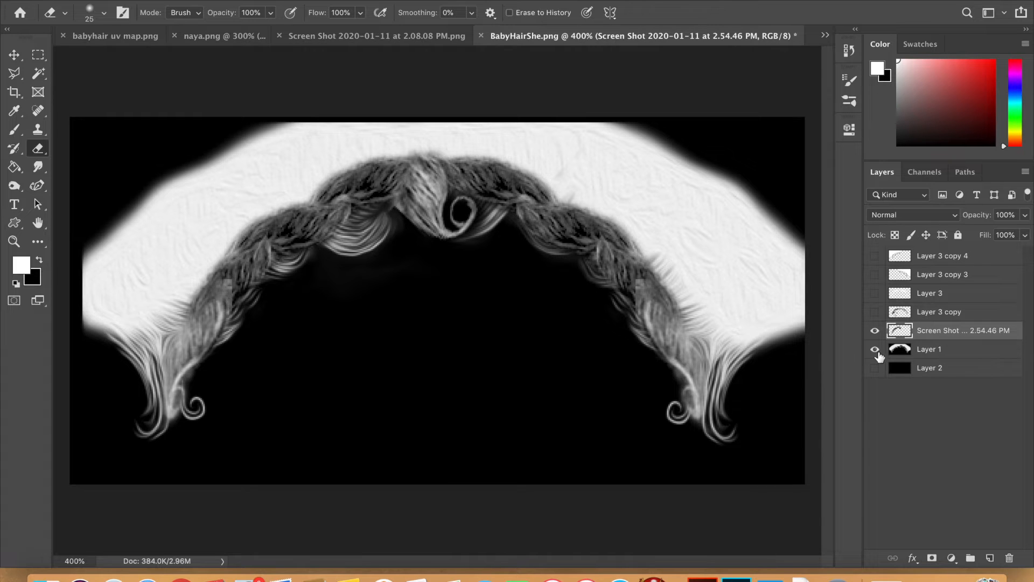
pyautogui.click(874, 352)
pyautogui.click(874, 350)
pyautogui.click(875, 351)
pyautogui.click(875, 351)
pyautogui.press('super+z')
pyautogui.press('super+z')
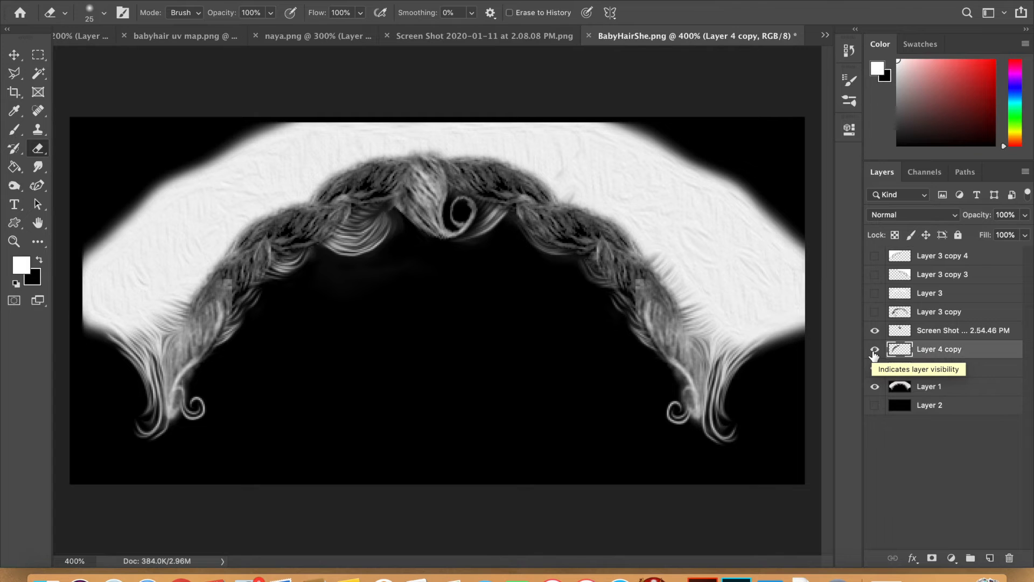
# Merge Layer 4, Layer 4 copy and the Screen Shot 2.54.46 PM layer into one braid layer, keeping Layer 1 separate
pyautogui.click(953, 334)
pyautogui.click(951, 374)
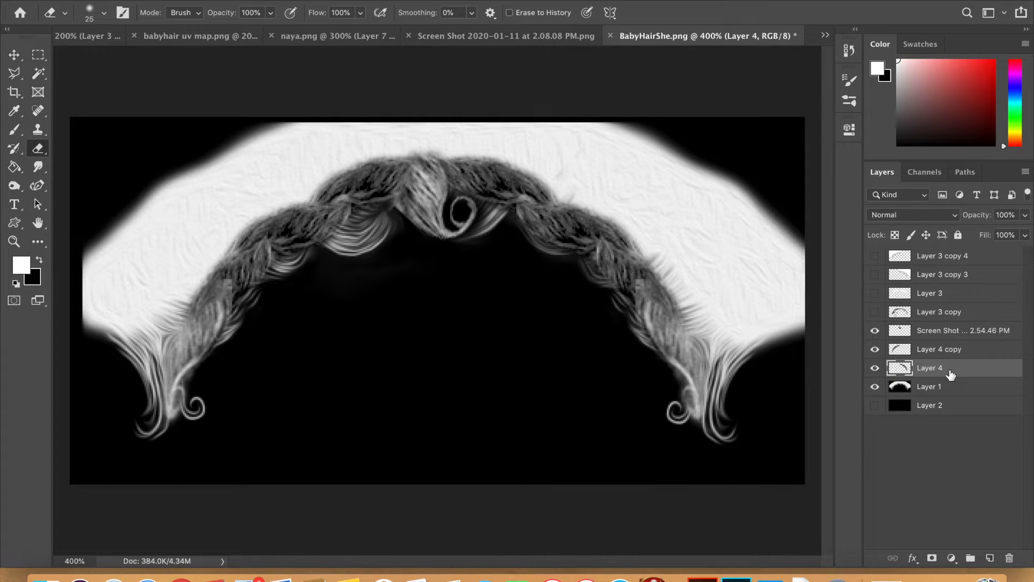
pyautogui.press('super+w')
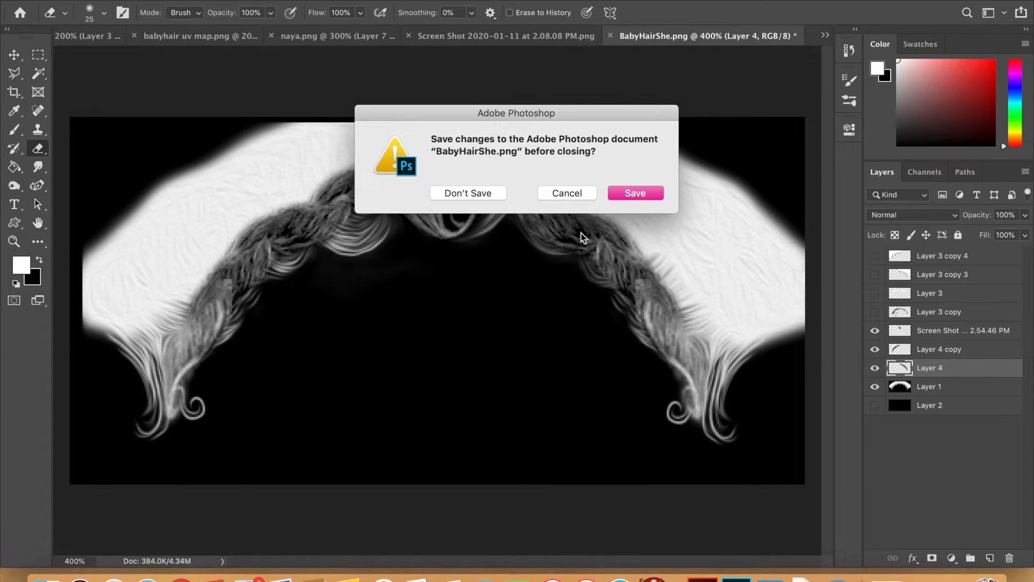
pyautogui.click(573, 194)
pyautogui.keyDown('shift'); pyautogui.click(930, 333); pyautogui.keyUp('shift')
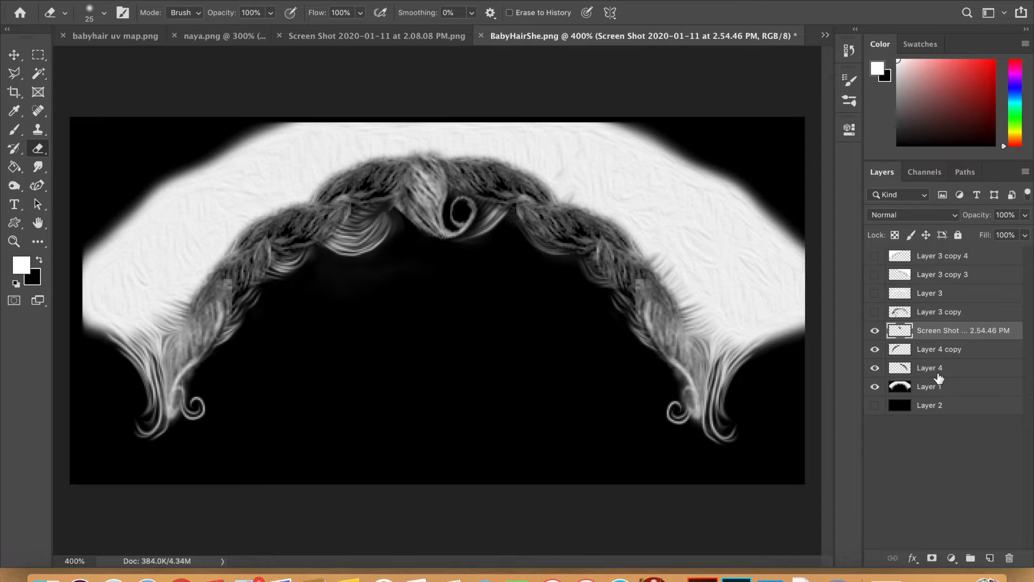
pyautogui.press('super+e')
# Hide Layer 1, erase the hard edges below the centre curl, and reapply the last filter to the merged braid
pyautogui.click(875, 350)
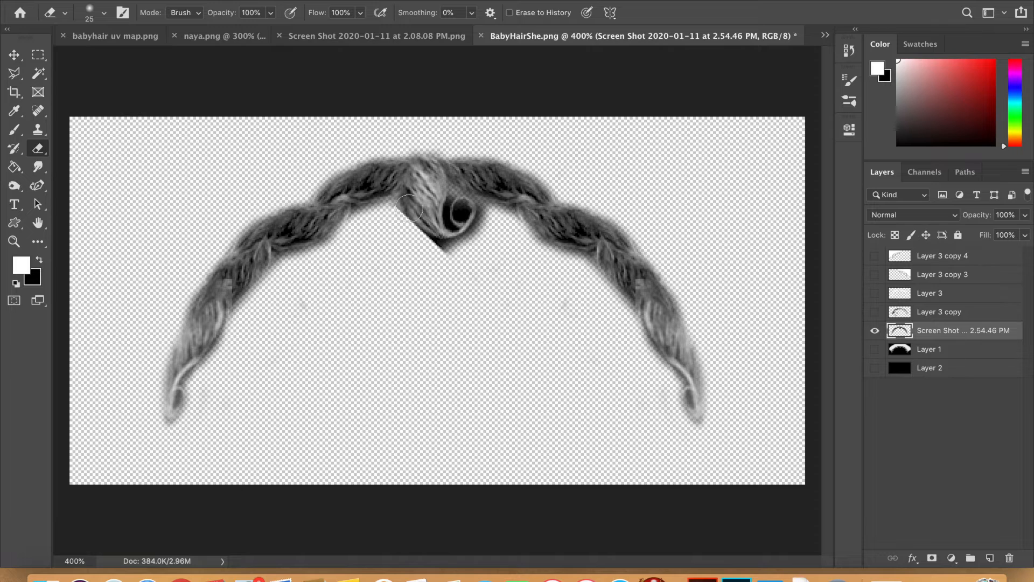
pyautogui.moveTo(471, 254)
pyautogui.mouseDown()
pyautogui.moveTo(415, 250)
pyautogui.moveTo(391, 217)
pyautogui.mouseUp()
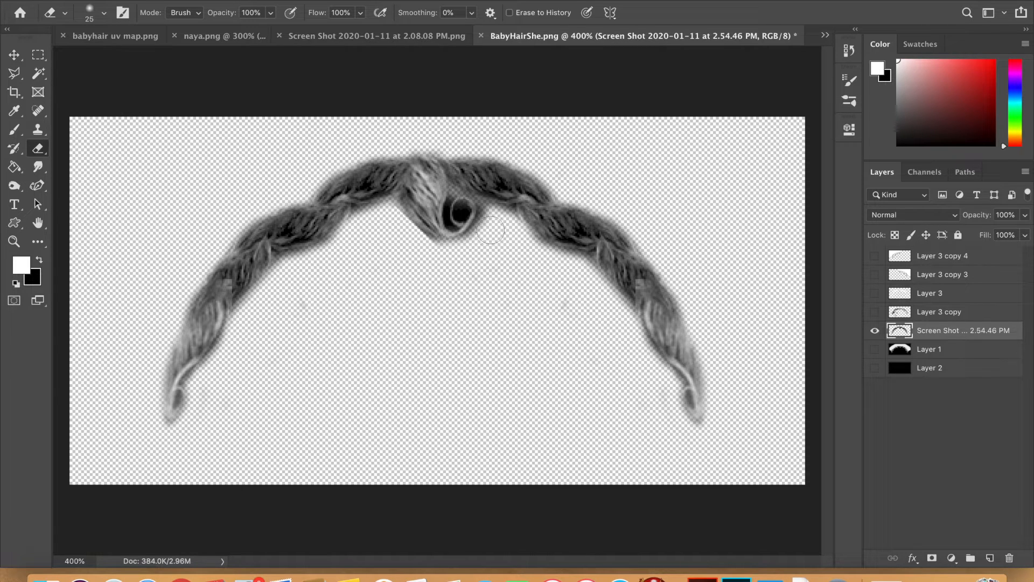
pyautogui.click(392, 3)
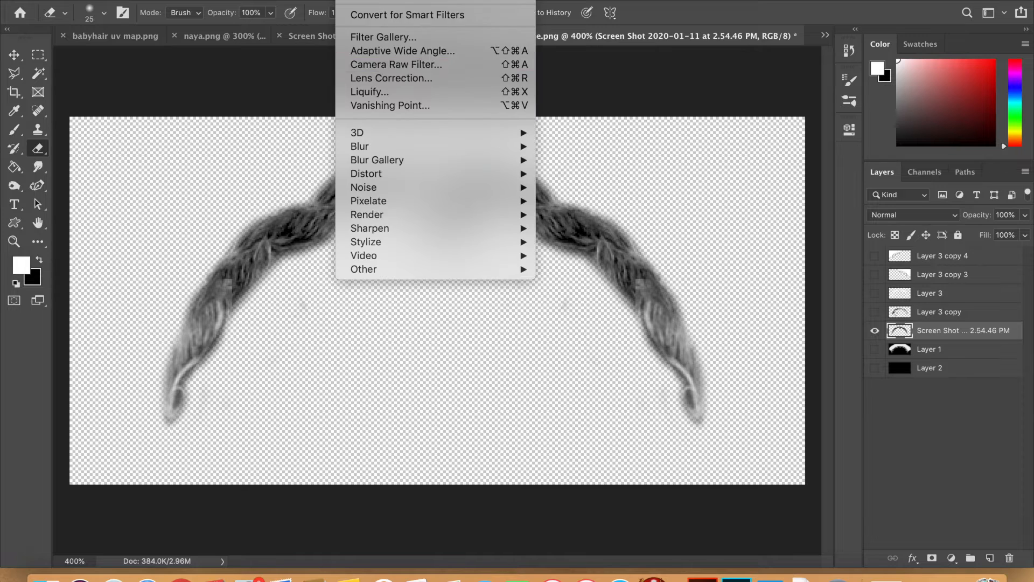
pyautogui.click(392, 3)
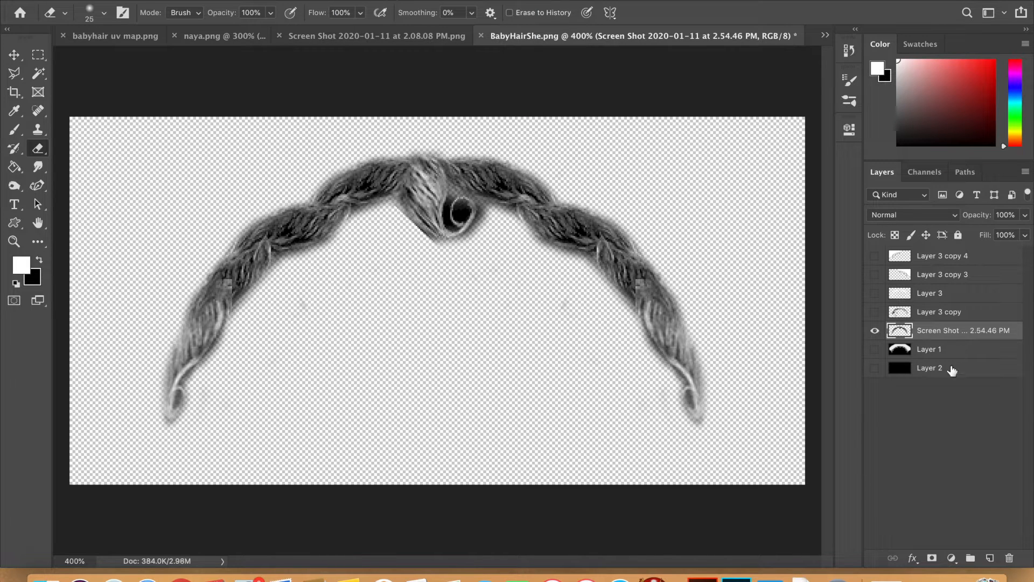
# Add a new layer and draw a curved pen path down the centre strand and around its curl
pyautogui.click(990, 558)
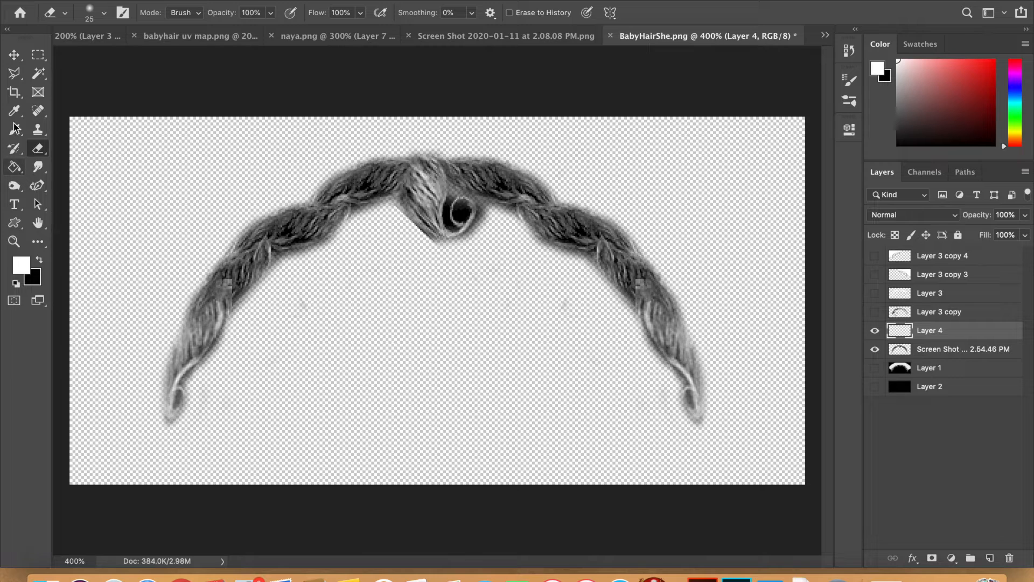
pyautogui.click(38, 186)
pyautogui.click(416, 164)
pyautogui.click(433, 180)
pyautogui.click(434, 220)
pyautogui.click(454, 234)
pyautogui.click(474, 211)
pyautogui.click(466, 196)
pyautogui.click(451, 200)
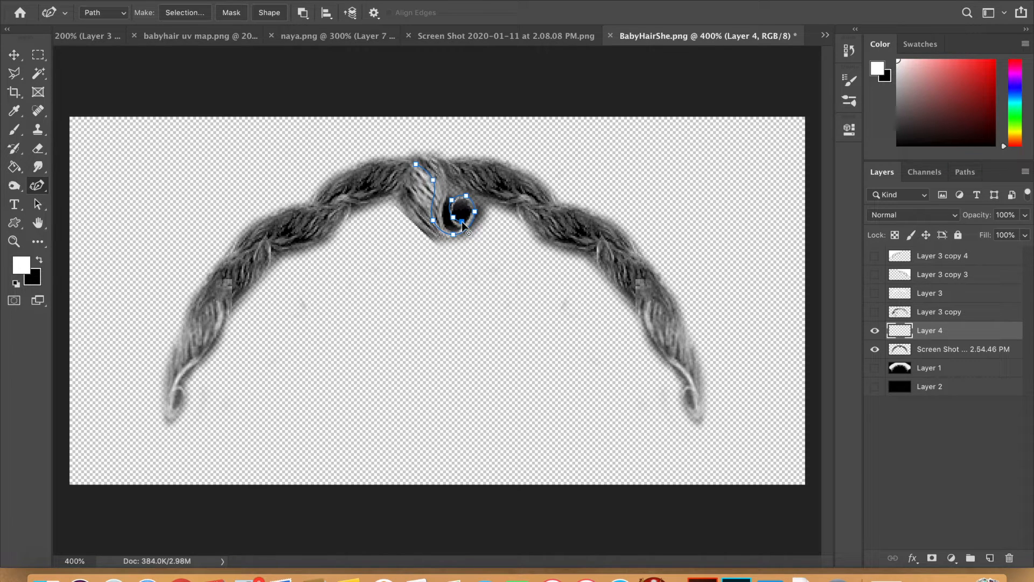
# Try stroking the curl path with the Brush and simulated pressure, and undo the stroke
pyautogui.rightClick(519, 273)
pyautogui.click(577, 370)
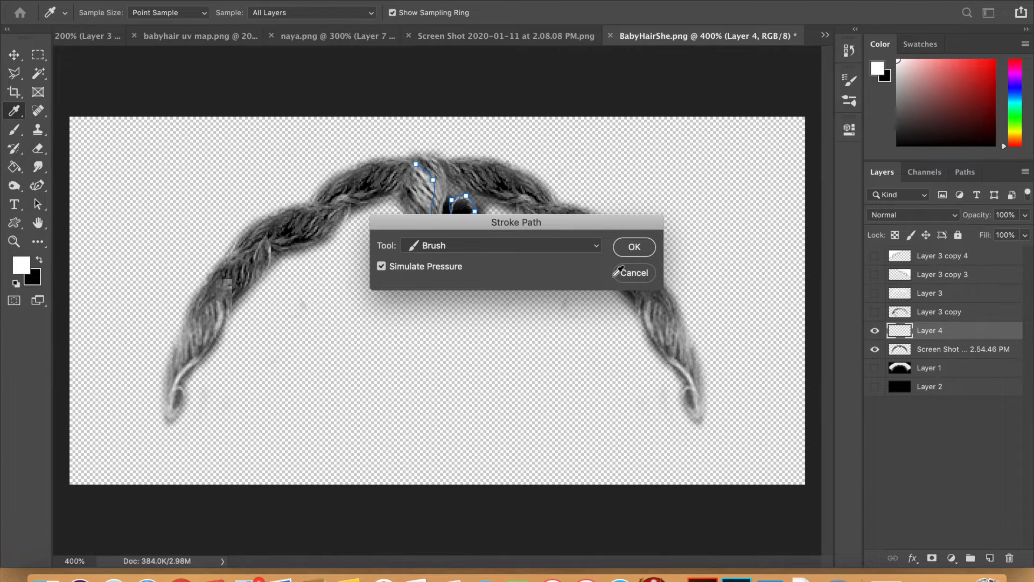
pyautogui.click(625, 247)
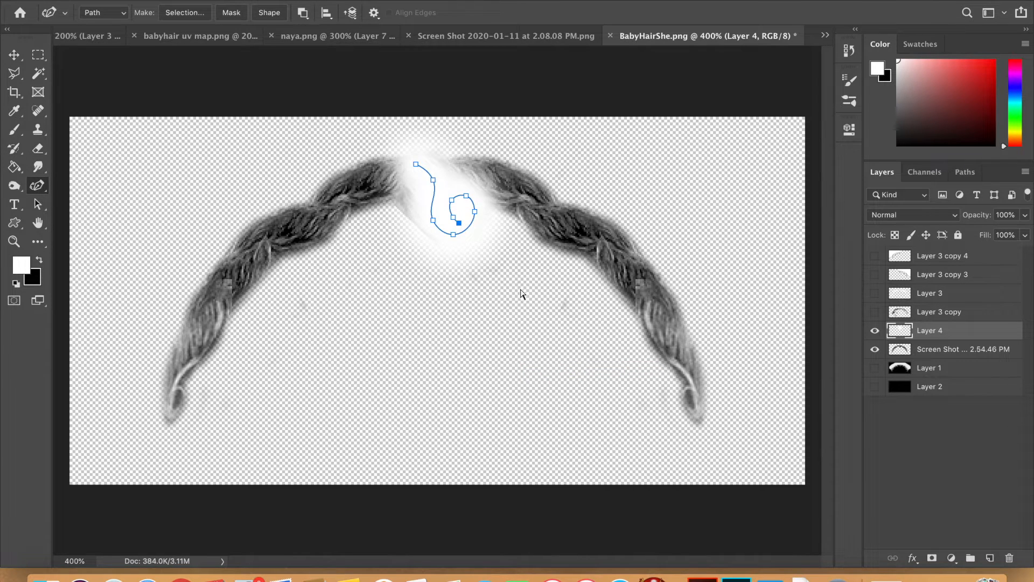
pyautogui.press('super+z')
# Choose the hair - thin3 brush from the hair and fur set and size it slightly above 15 px
pyautogui.click(16, 131)
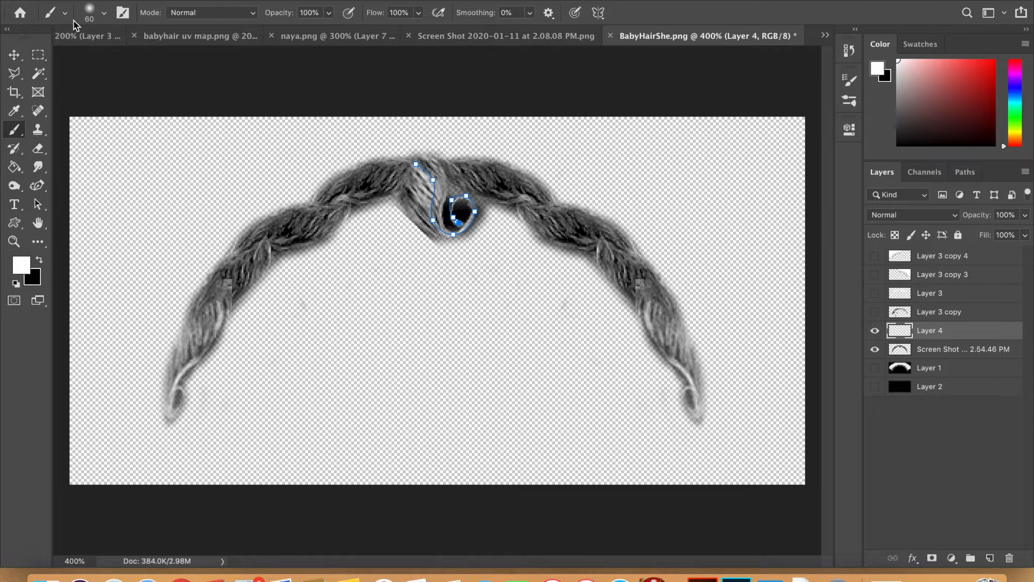
pyautogui.click(106, 12)
pyautogui.click(270, 307)
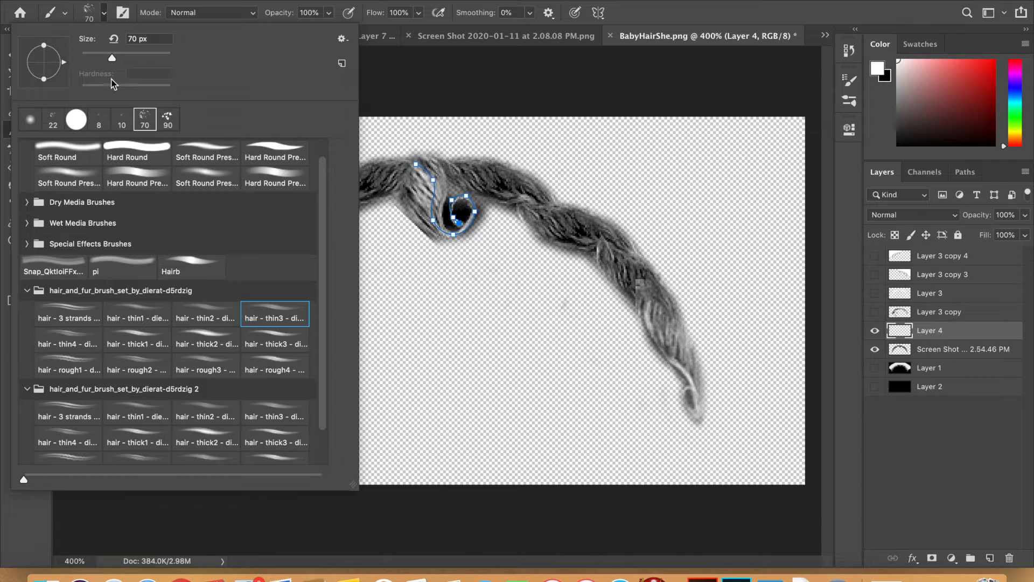
pyautogui.click(94, 57)
pyautogui.press('Return')
pyautogui.press('p')
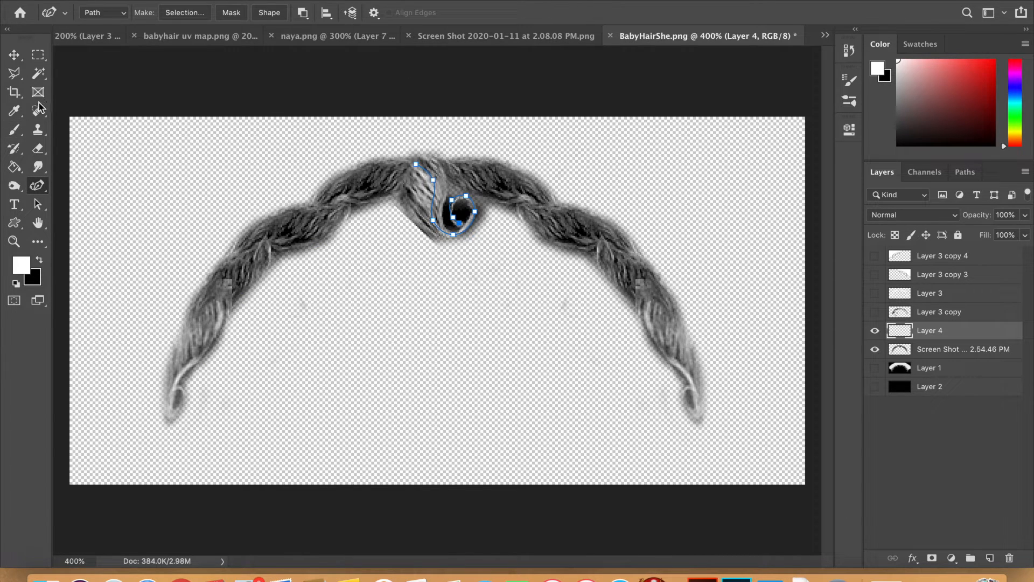
pyautogui.click(20, 132)
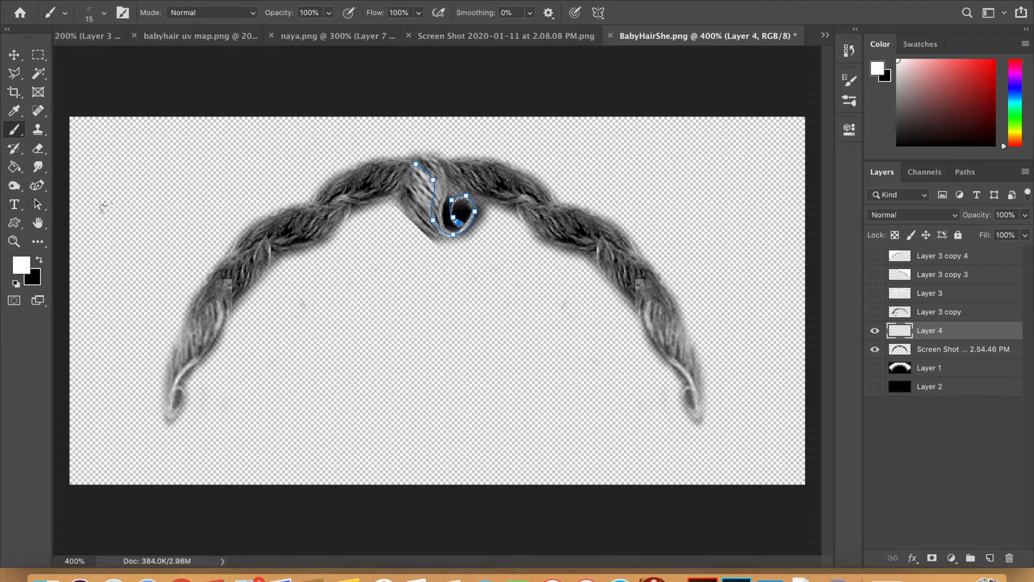
pyautogui.press(']')
# Stroke the centre curl path with the Brush and simulated pressure, and delete the path
pyautogui.click(33, 188)
pyautogui.rightClick(245, 218)
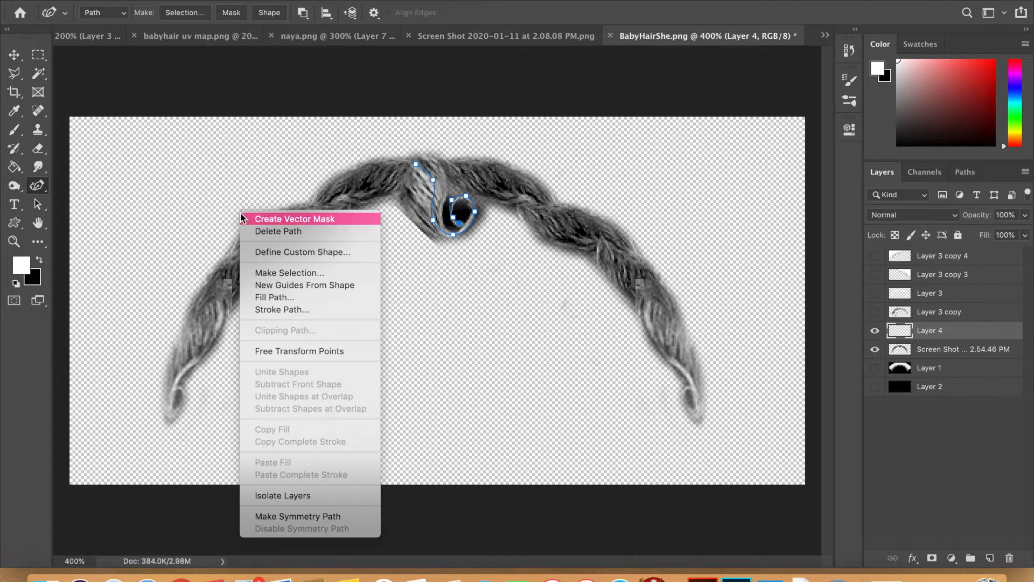
pyautogui.click(298, 305)
pyautogui.click(632, 246)
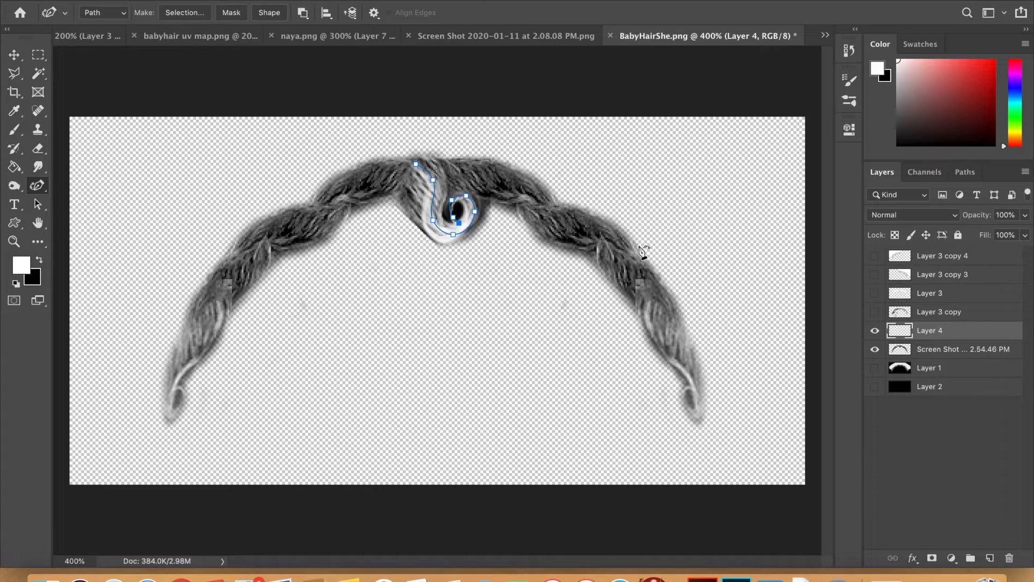
pyautogui.rightClick(544, 283)
pyautogui.click(577, 307)
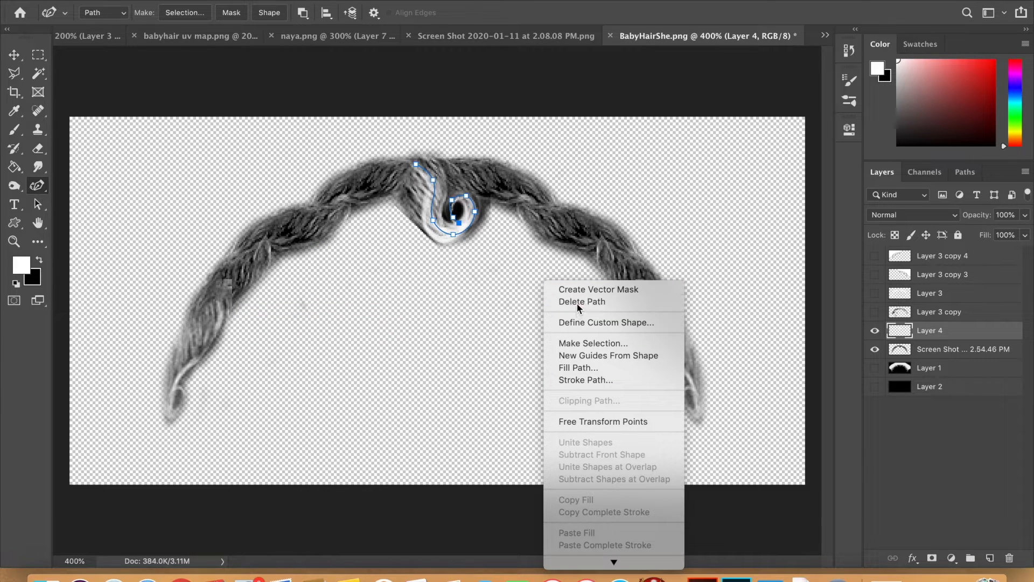
# Draw a path along the outer left edge of the centre strand, stroke it with the hair brush, and delete the path
pyautogui.click(409, 164)
pyautogui.click(403, 197)
pyautogui.click(441, 234)
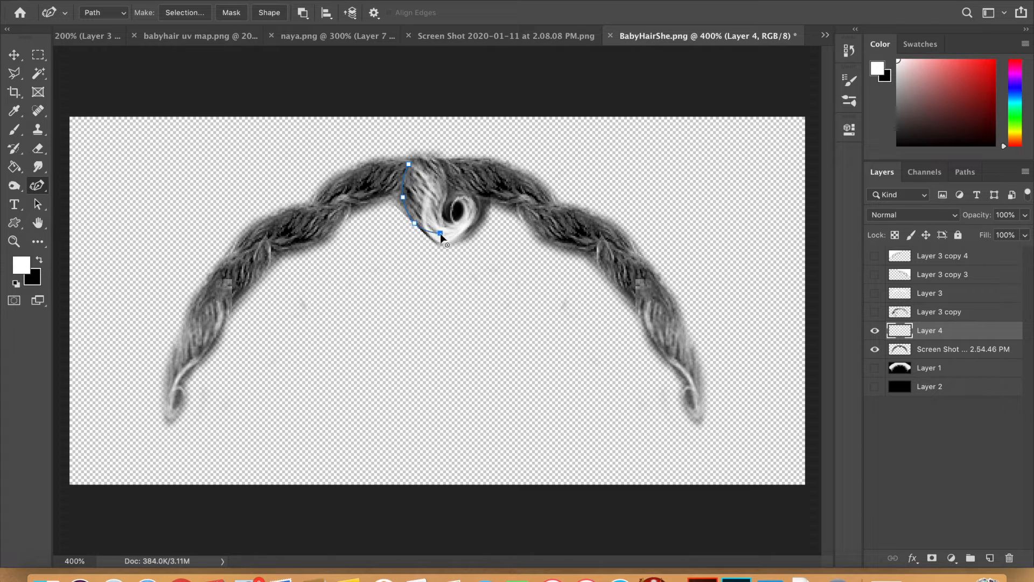
pyautogui.rightClick(429, 216)
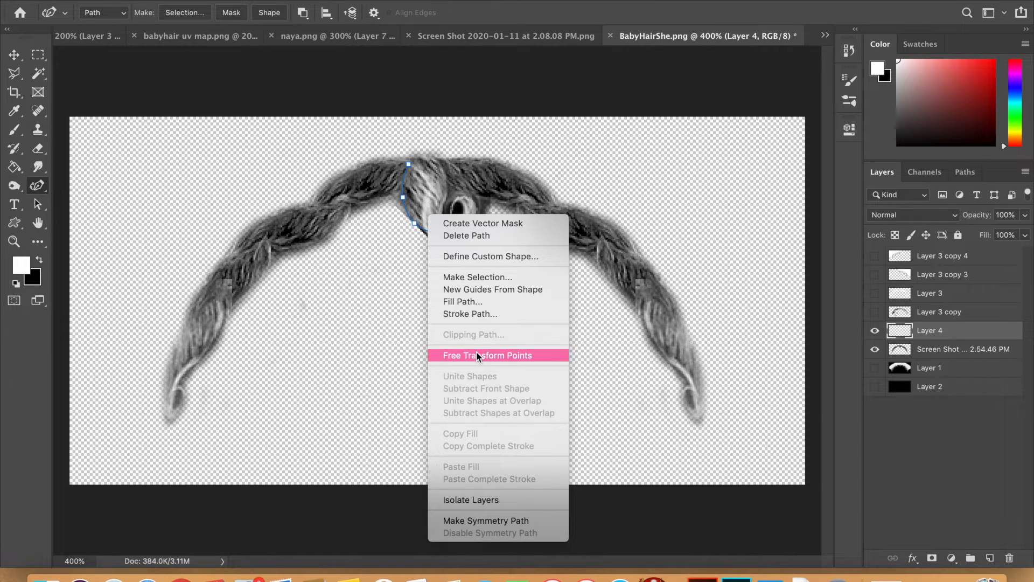
pyautogui.click(471, 314)
pyautogui.click(634, 247)
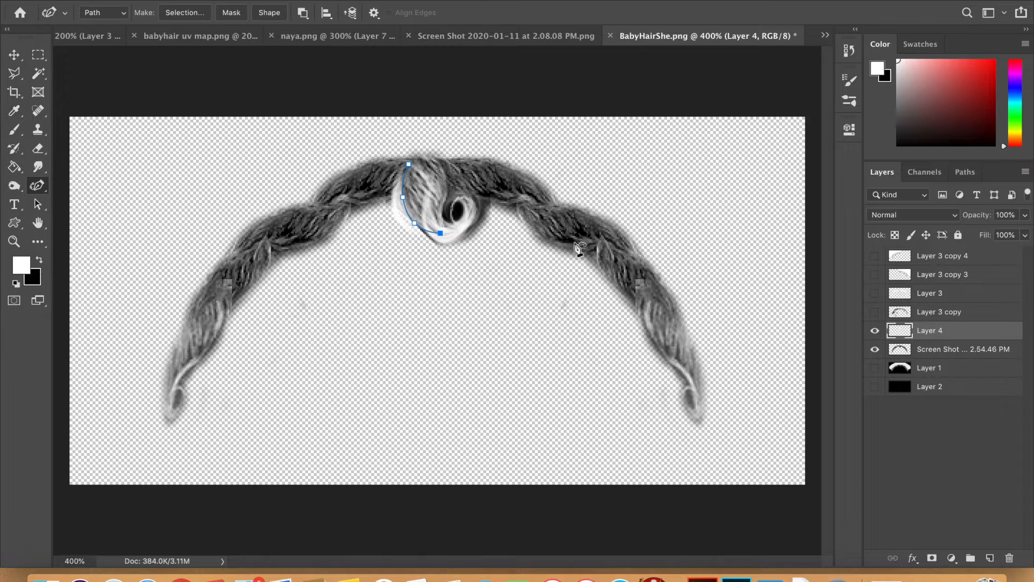
pyautogui.rightClick(543, 229)
pyautogui.click(560, 246)
# Add another hair stroke just inside the centre strand's left edge along a short curved path, and delete the path
pyautogui.click(404, 174)
pyautogui.click(409, 206)
pyautogui.rightClick(434, 230)
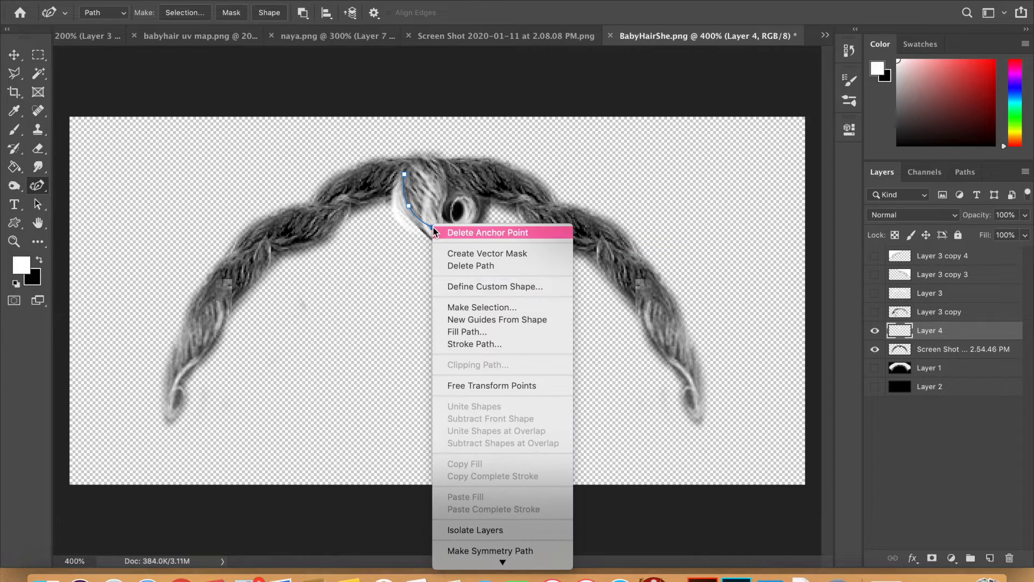
pyautogui.click(588, 246)
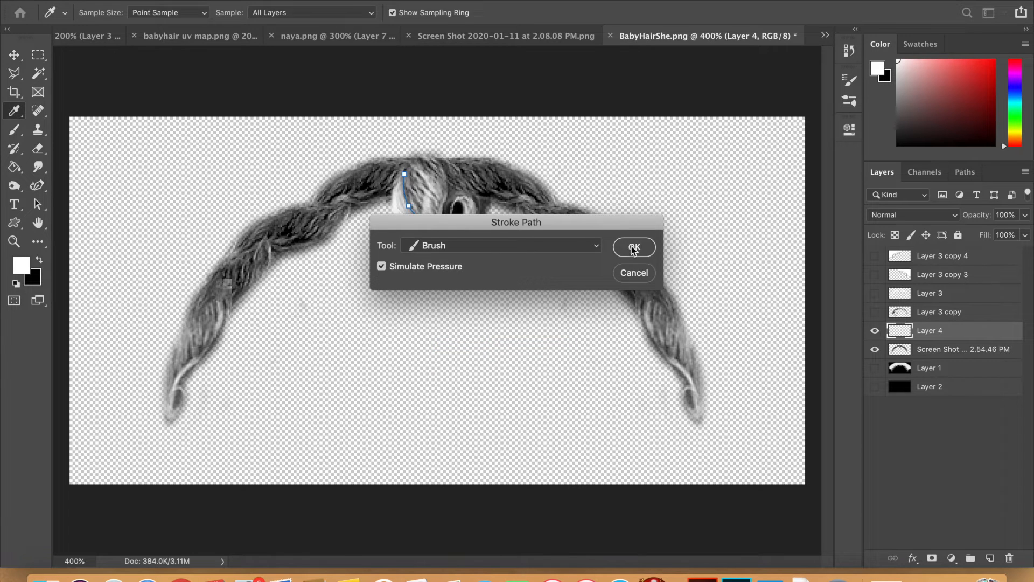
pyautogui.click(632, 241)
pyautogui.click(413, 171)
pyautogui.rightClick(420, 184)
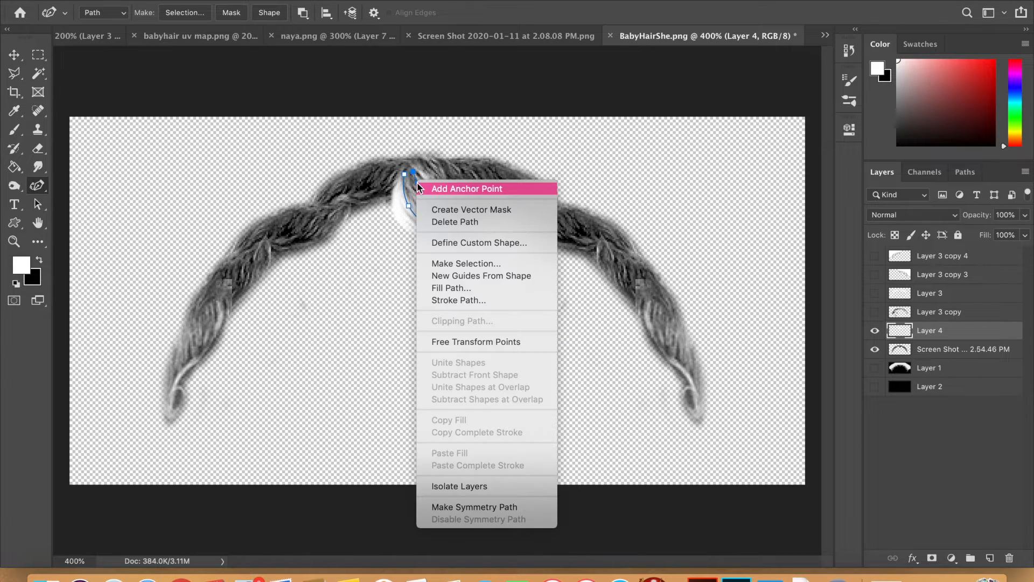
pyautogui.click(485, 221)
# Draw a curved path down the middle of the centre strand and stroke it with the Brush and simulated pressure
pyautogui.click(406, 170)
pyautogui.click(418, 187)
pyautogui.click(419, 213)
pyautogui.click(427, 224)
pyautogui.rightClick(428, 224)
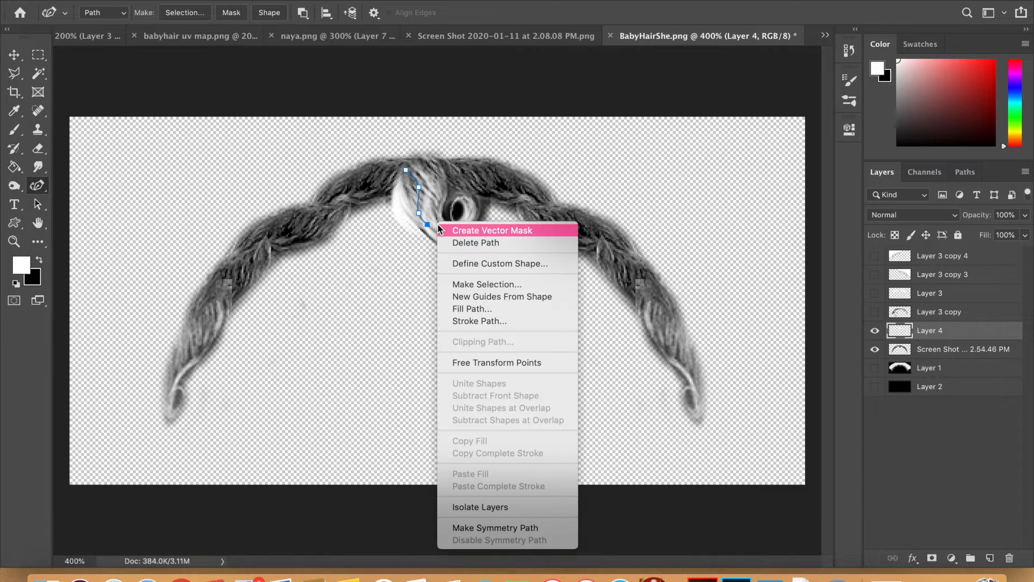
pyautogui.click(487, 322)
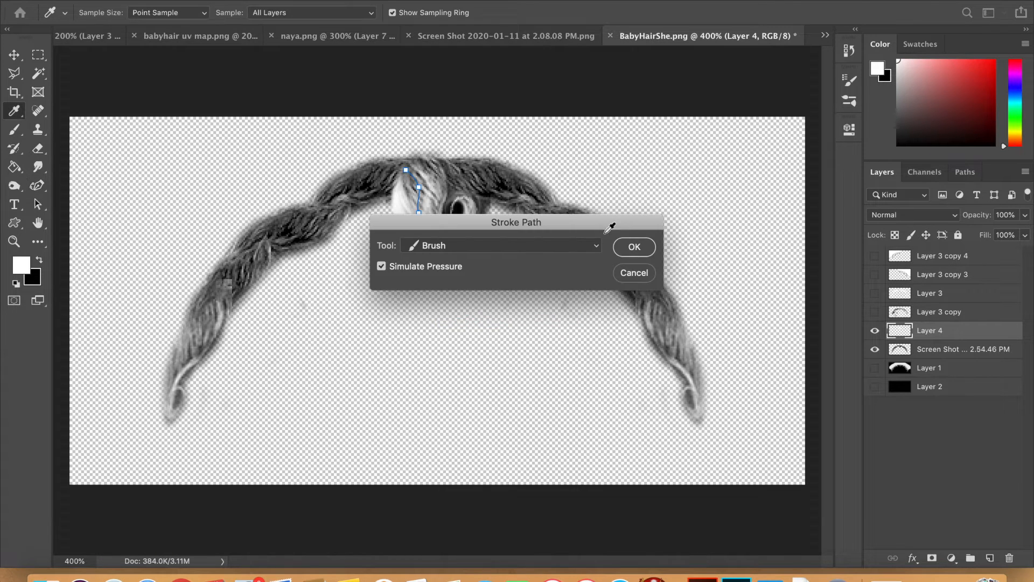
pyautogui.click(630, 244)
# Show the black Layer 2 backdrop, check the strokes with the braid layer hidden and shown again, and delete the used path
pyautogui.click(876, 387)
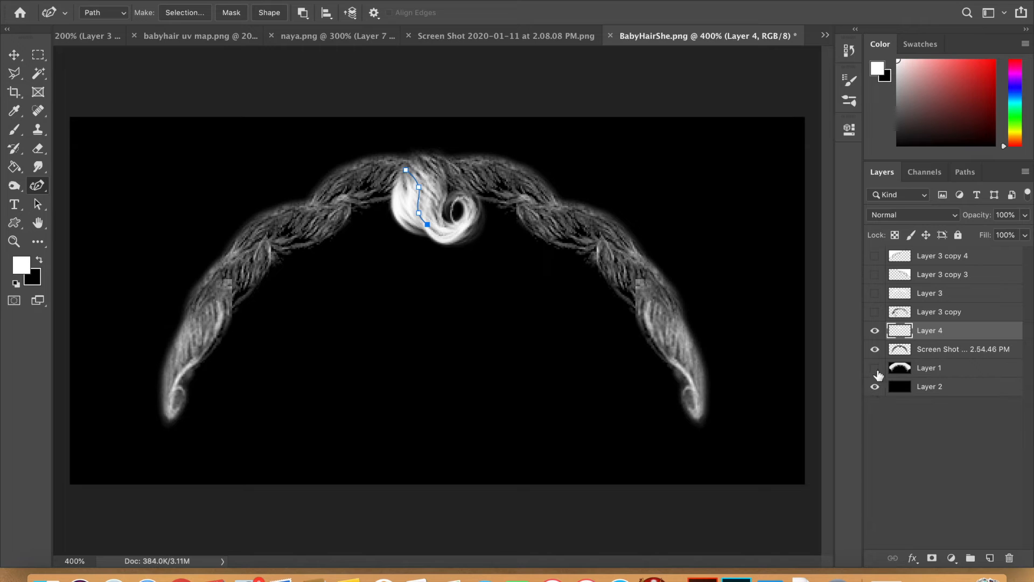
pyautogui.click(876, 349)
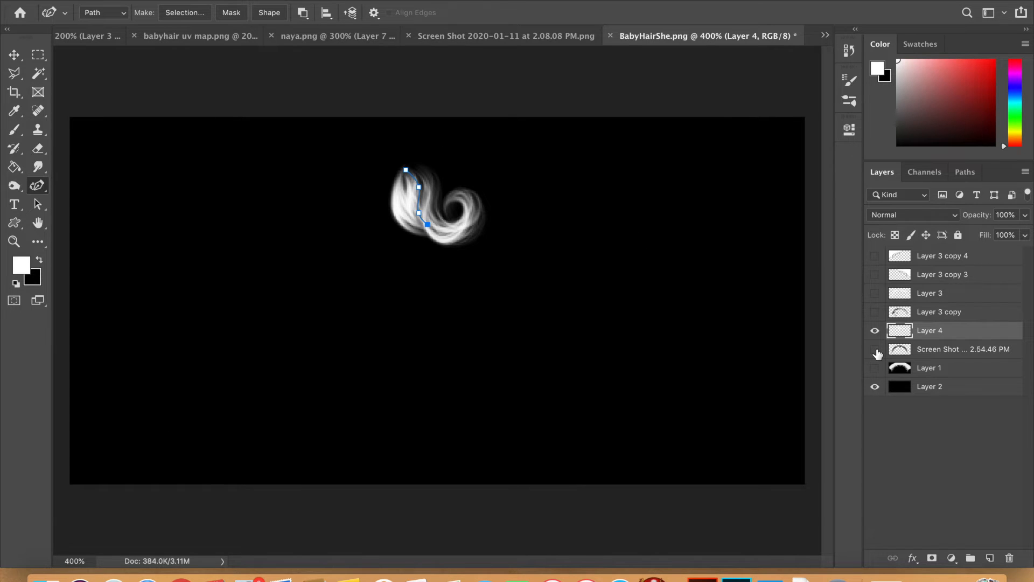
pyautogui.click(876, 350)
pyautogui.click(433, 156)
pyautogui.rightClick(433, 156)
pyautogui.click(455, 179)
# Draw a curved path along the centre strand's right edge, stroke it with the Brush, and delete the path
pyautogui.click(432, 156)
pyautogui.click(443, 168)
pyautogui.click(446, 197)
pyautogui.click(436, 217)
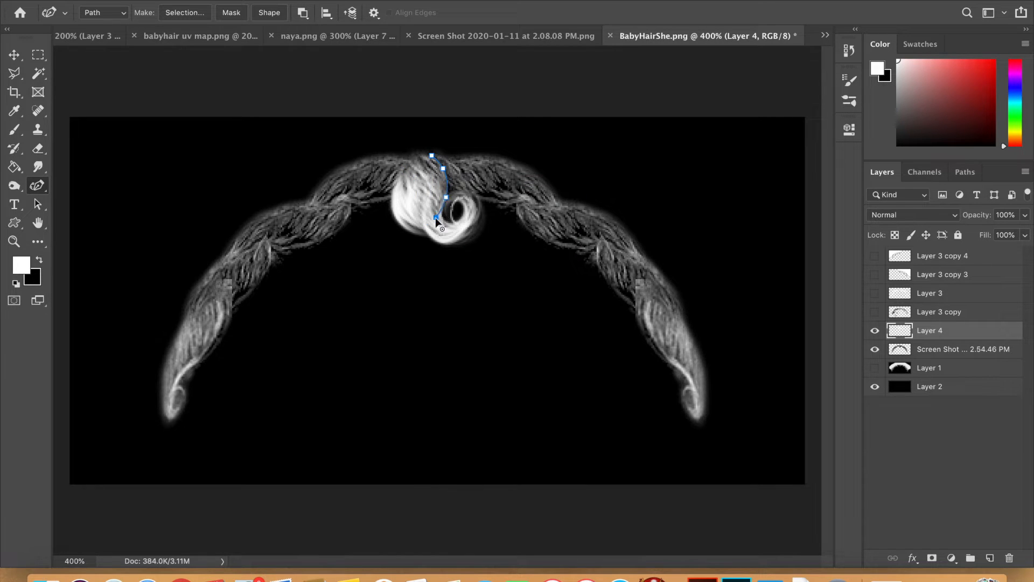
pyautogui.rightClick(494, 157)
pyautogui.click(529, 258)
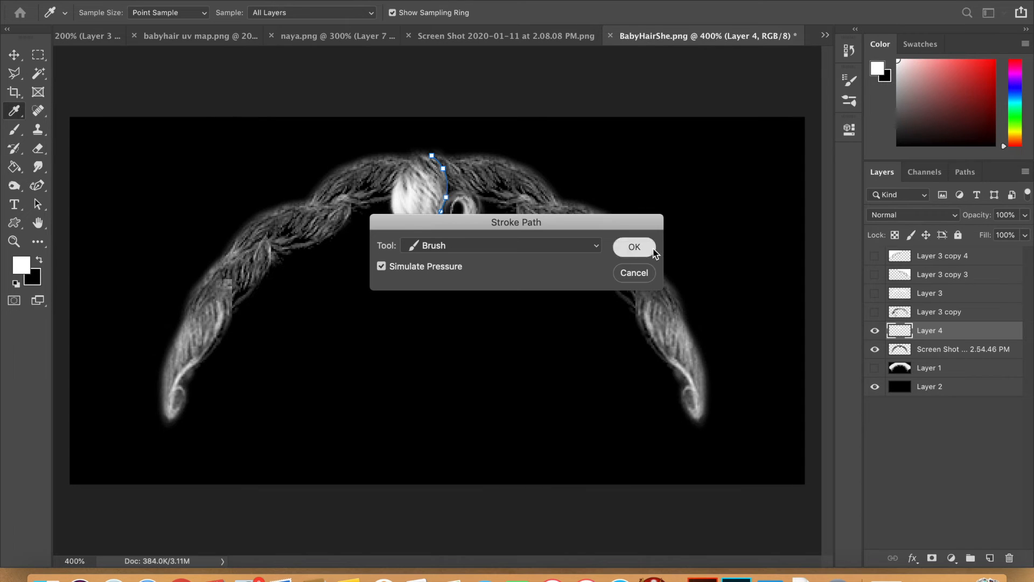
pyautogui.click(634, 247)
pyautogui.rightClick(509, 212)
pyautogui.click(540, 232)
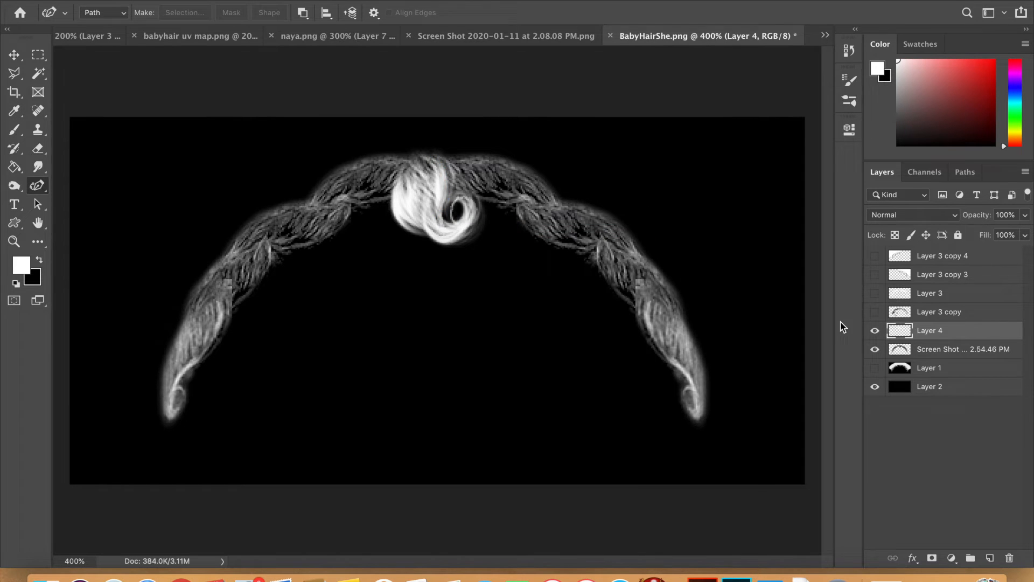
# On a new layer, brush-stroke a sagging curved path from the centre strand along the right braid's lower edge, and delete the path
pyautogui.click(990, 559)
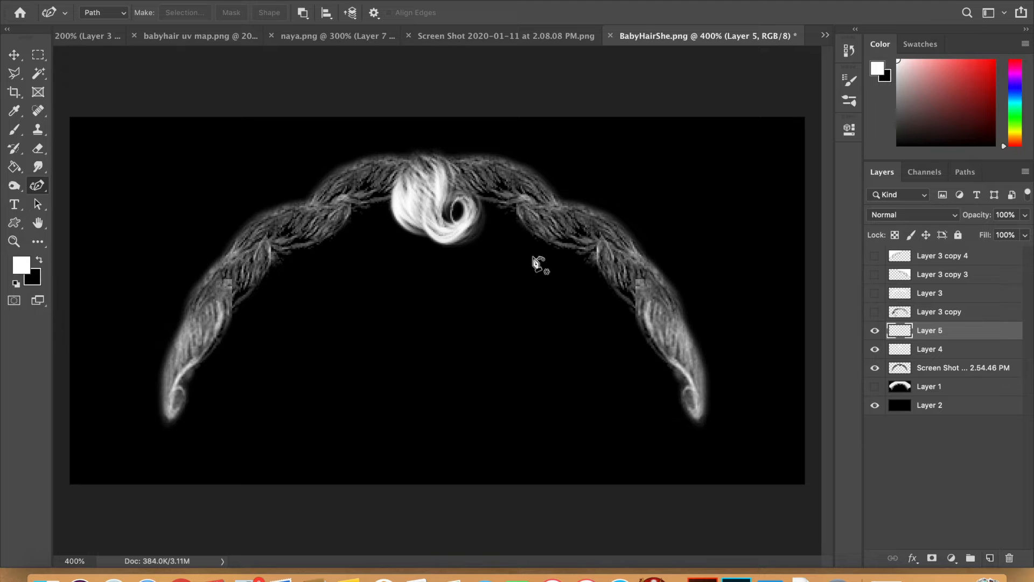
pyautogui.click(442, 163)
pyautogui.click(464, 191)
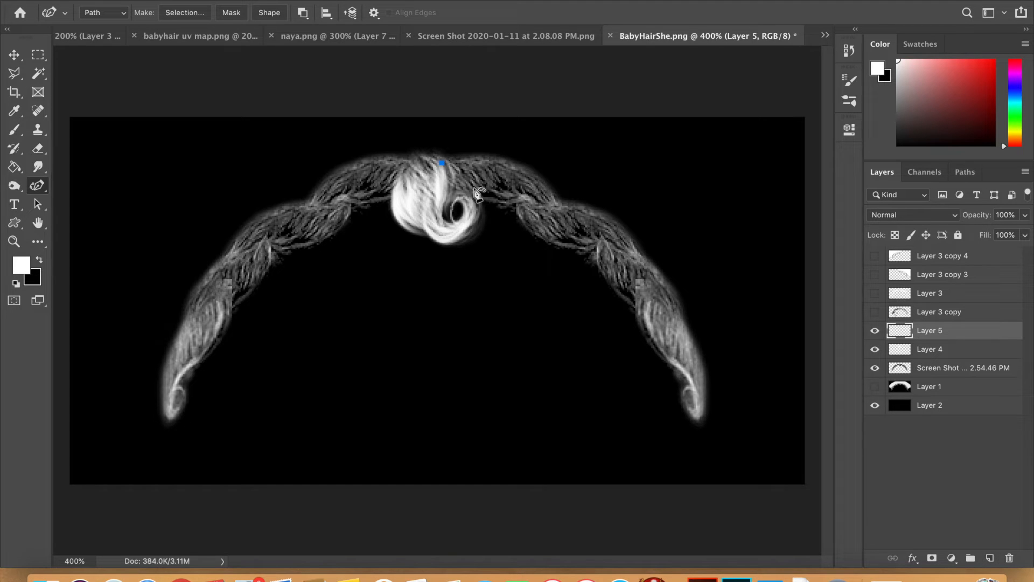
pyautogui.click(518, 199)
pyautogui.click(554, 186)
pyautogui.rightClick(565, 177)
pyautogui.click(607, 274)
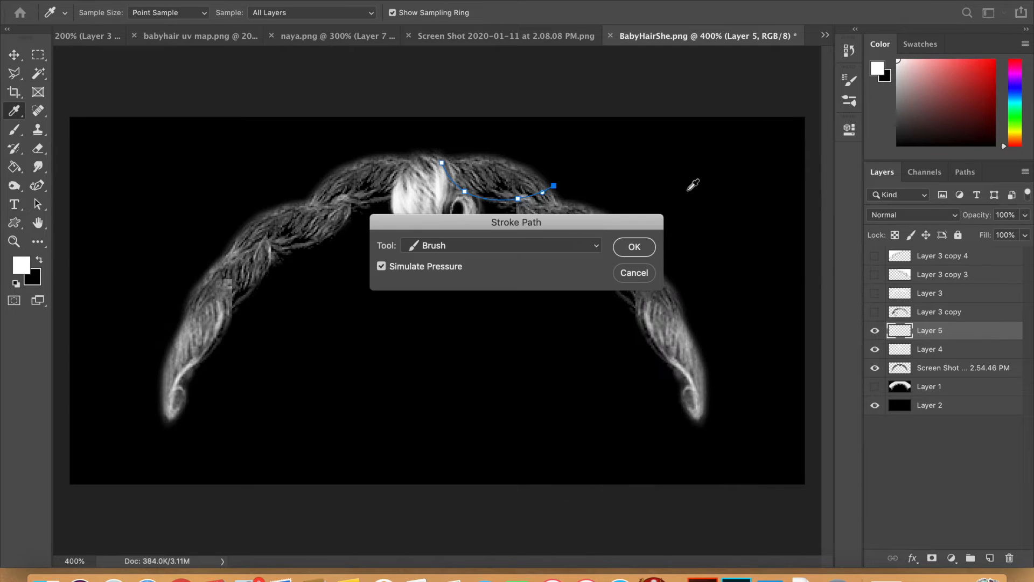
pyautogui.click(652, 245)
pyautogui.rightClick(656, 208)
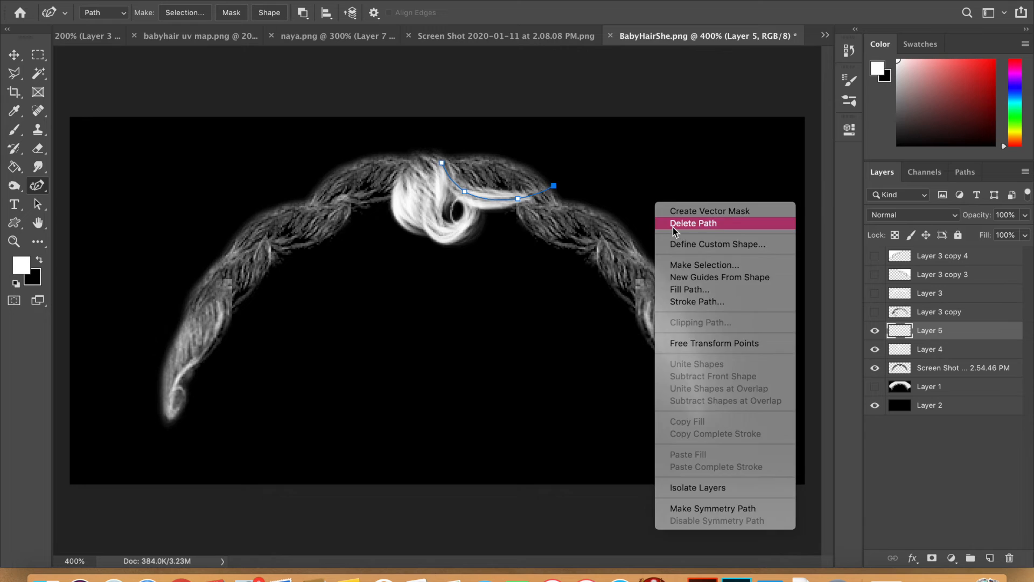
pyautogui.click(673, 228)
# Duplicate the new strand layer and move the copy slightly above the original strand
pyautogui.moveTo(948, 336); pyautogui.dragTo(989, 557)
pyautogui.click(14, 54)
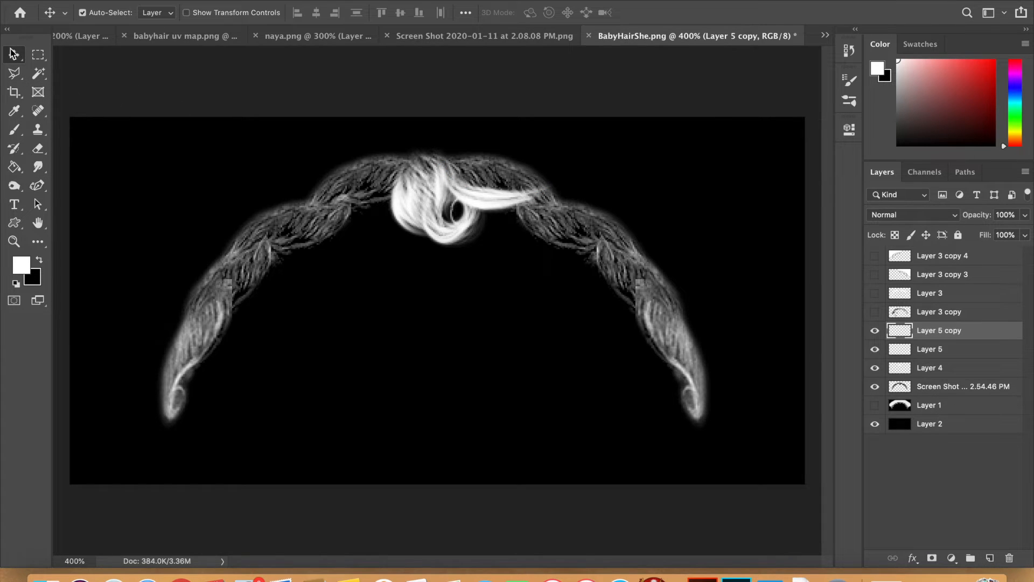
pyautogui.moveTo(500, 181); pyautogui.dragTo(501, 183)
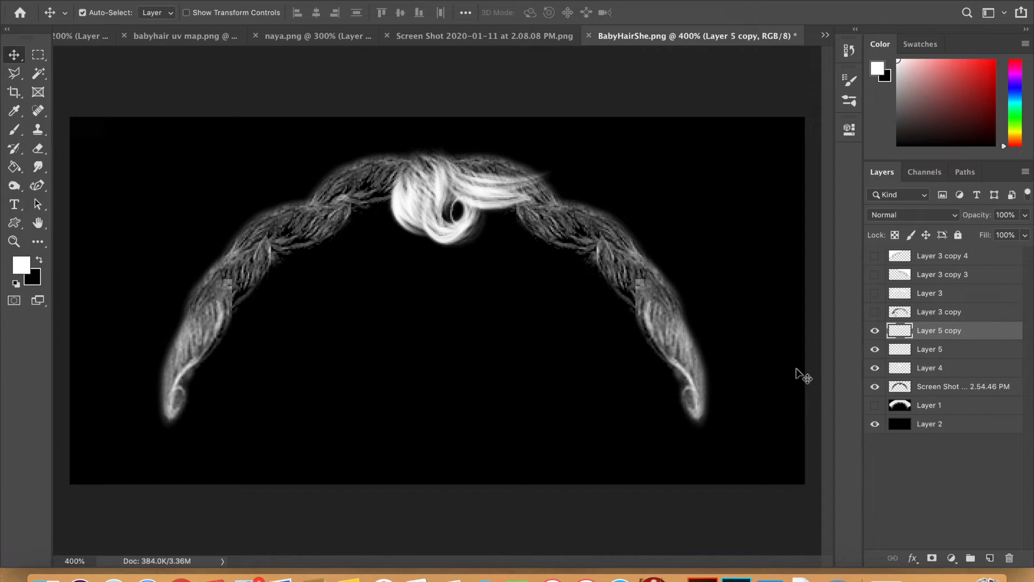
# Show Layer 1, then rotate the Layer 5 strand about -22° and place it over the first section of the right braid
pyautogui.click(876, 406)
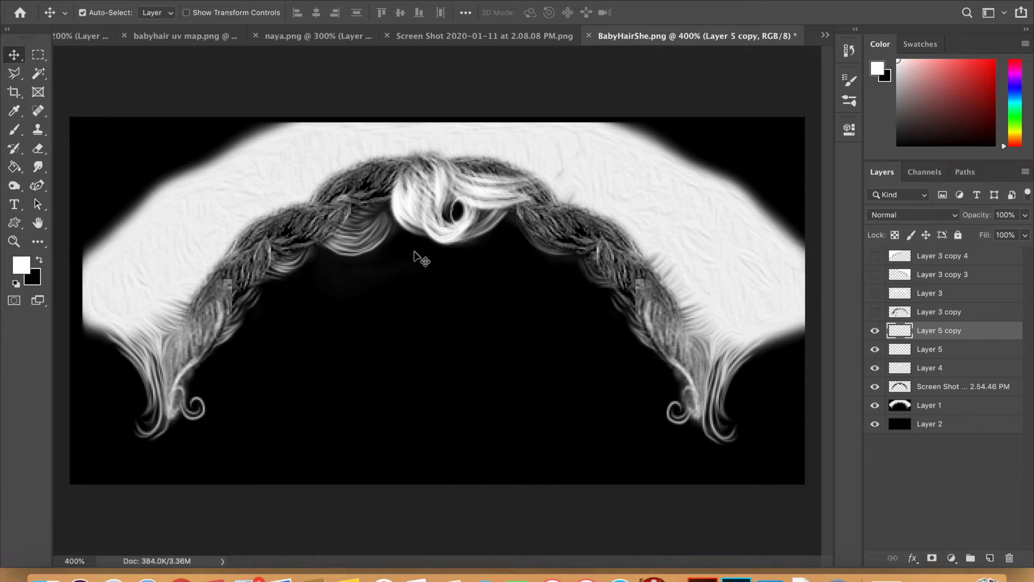
pyautogui.moveTo(518, 197); pyautogui.dragTo(490, 245)
pyautogui.hotkey('ctrl', 't')
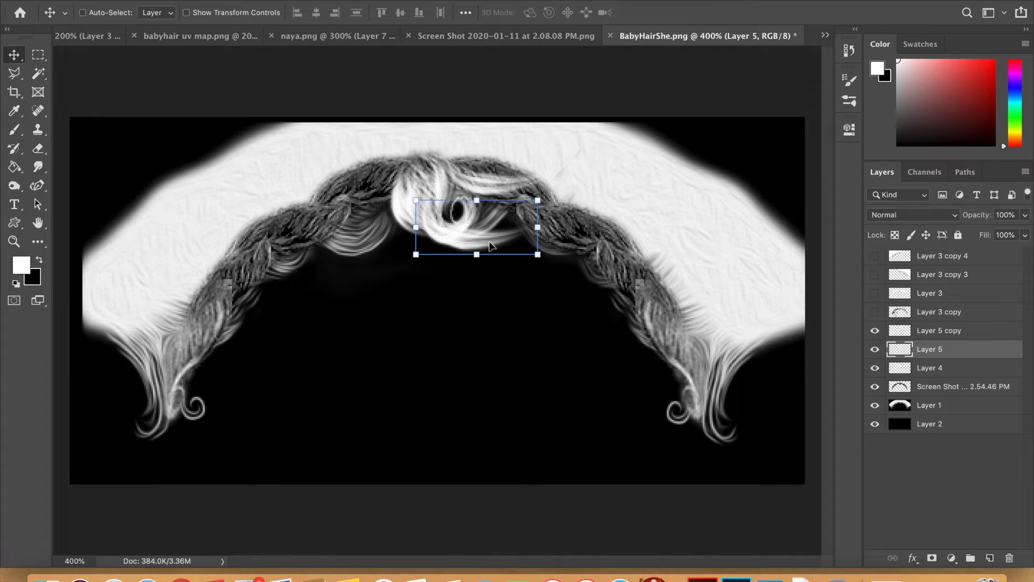
pyautogui.moveTo(551, 190); pyautogui.dragTo(532, 163)
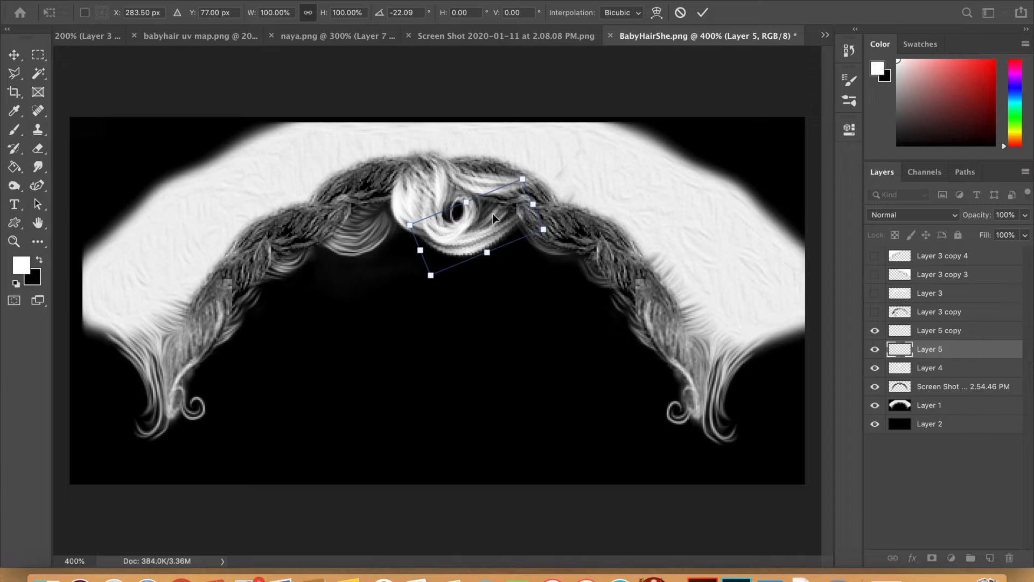
pyautogui.moveTo(507, 239); pyautogui.dragTo(504, 184)
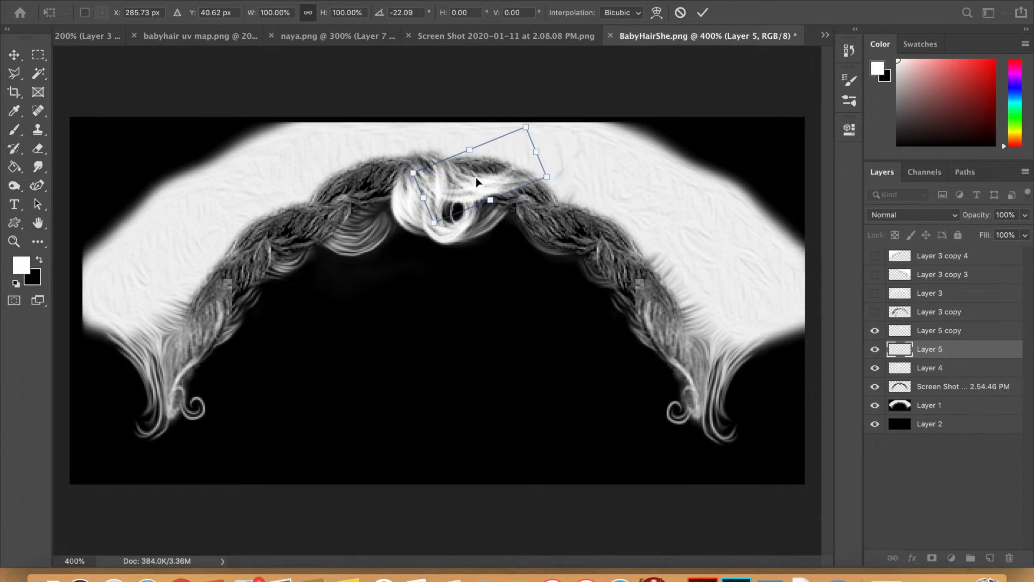
pyautogui.press('Return')
# Delete the earlier strand copy, then duplicate the tilted strand twice, stacking each copy slightly higher over the braid
pyautogui.click(895, 366)
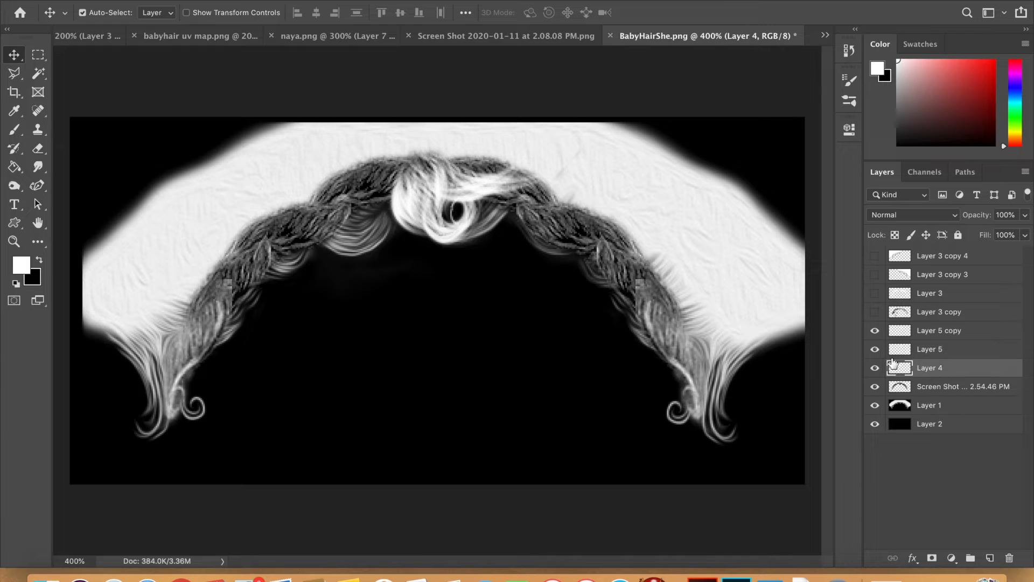
pyautogui.click(937, 331)
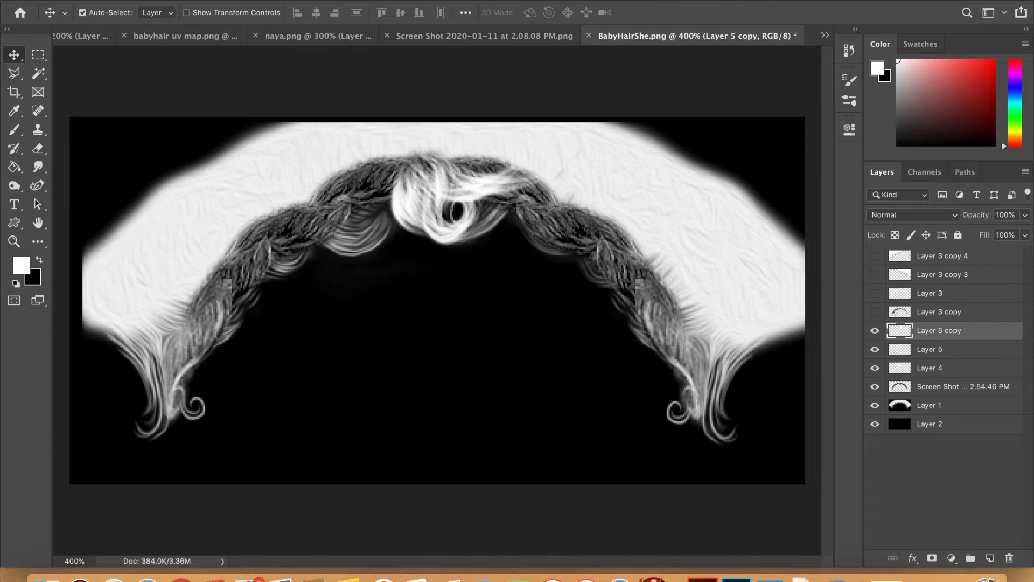
pyautogui.click(1009, 558)
pyautogui.moveTo(930, 338); pyautogui.dragTo(991, 558)
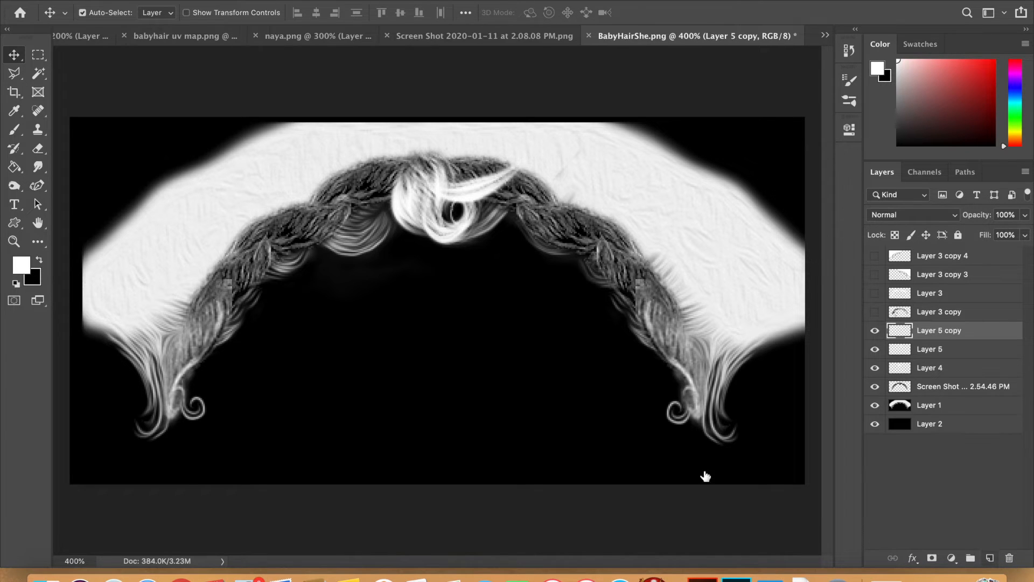
pyautogui.moveTo(480, 182)
pyautogui.mouseDown()
pyautogui.moveTo(485, 94)
pyautogui.moveTo(482, 170)
pyautogui.mouseUp()
pyautogui.moveTo(956, 339); pyautogui.dragTo(991, 558)
pyautogui.moveTo(472, 183)
pyautogui.mouseDown()
pyautogui.moveTo(474, 126)
pyautogui.moveTo(472, 169)
pyautogui.mouseUp()
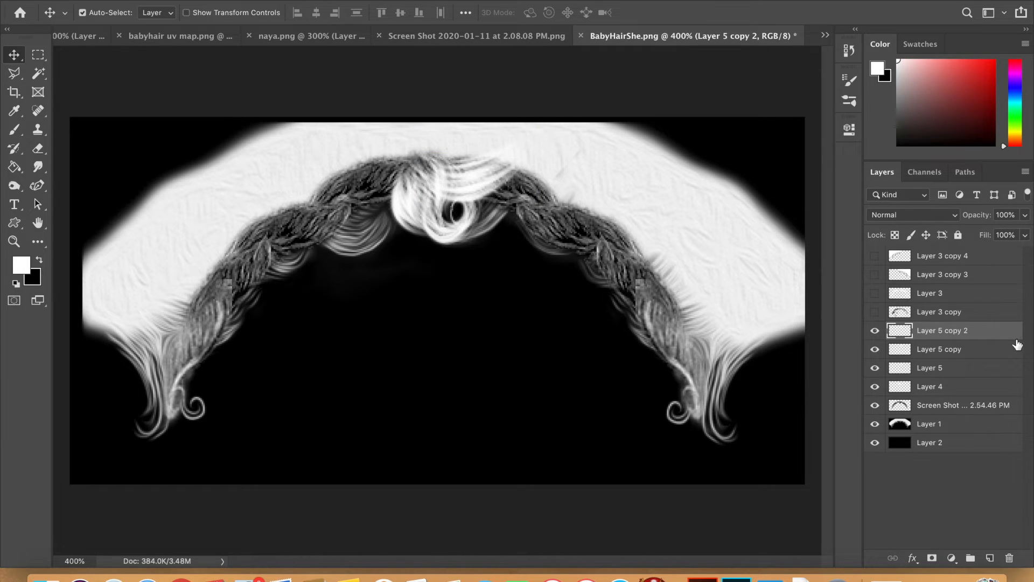
# Merge the three tilted strand layers into one and place a duplicate of it further down the right braid
pyautogui.keyDown('shift'); pyautogui.click(980, 374); pyautogui.keyUp('shift')
pyautogui.press('super+e')
pyautogui.moveTo(981, 335); pyautogui.dragTo(990, 557)
pyautogui.moveTo(487, 164); pyautogui.dragTo(536, 218)
# Rotate the duplicated strand bundle and position it against the end of the first bundle along the right braid
pyautogui.press('super+t')
pyautogui.moveTo(624, 243); pyautogui.dragTo(590, 302)
pyautogui.moveTo(529, 227); pyautogui.dragTo(540, 199)
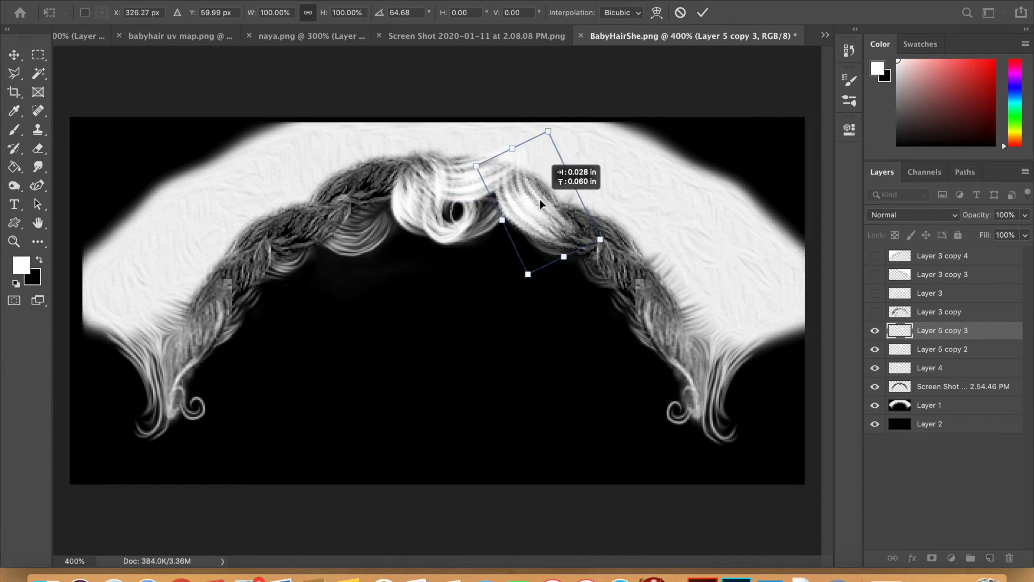
pyautogui.moveTo(609, 148); pyautogui.dragTo(553, 124)
pyautogui.moveTo(536, 239); pyautogui.dragTo(533, 212)
pyautogui.press('Return')
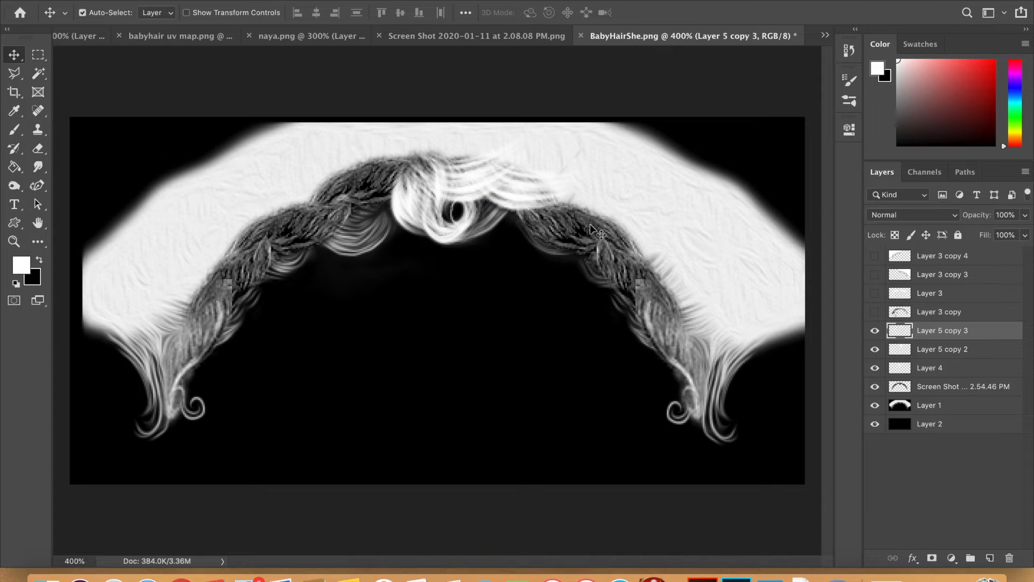
# Hide Layer 1 and compare the strand bundles with the braid layer and Layer 3 copy by toggling their visibility
pyautogui.click(875, 387)
pyautogui.click(875, 388)
pyautogui.click(875, 405)
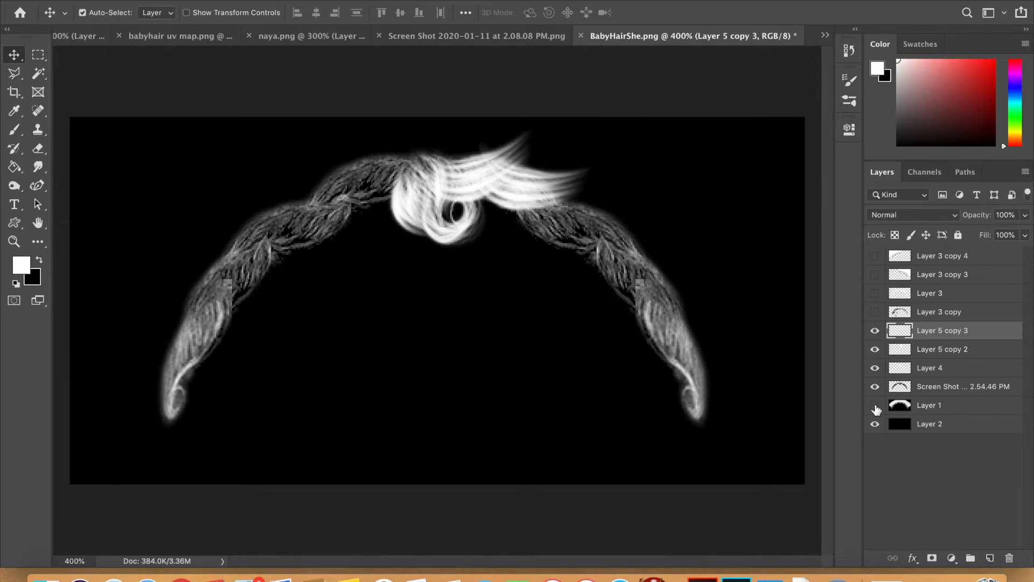
pyautogui.click(875, 312)
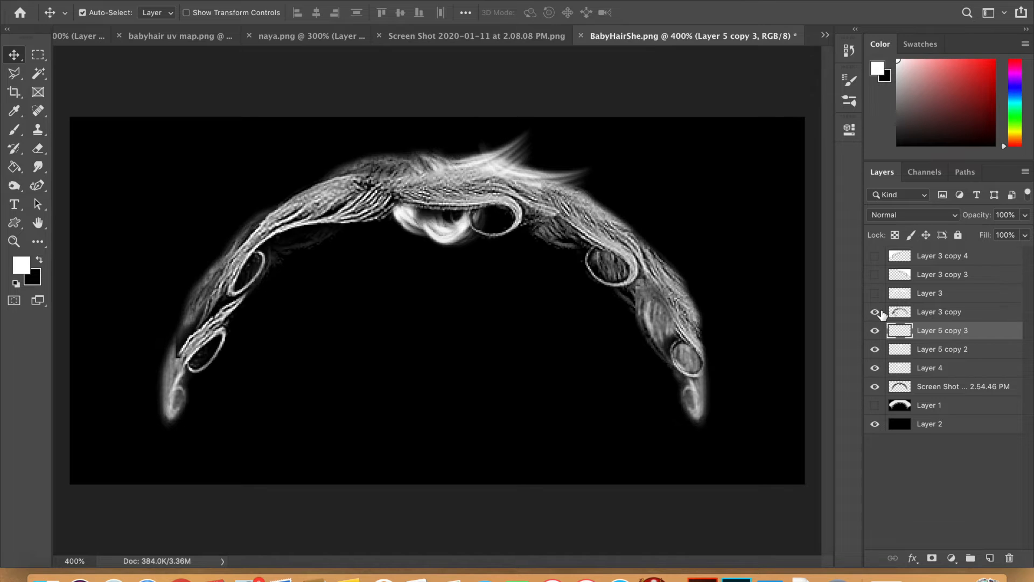
pyautogui.click(875, 387)
pyautogui.click(876, 387)
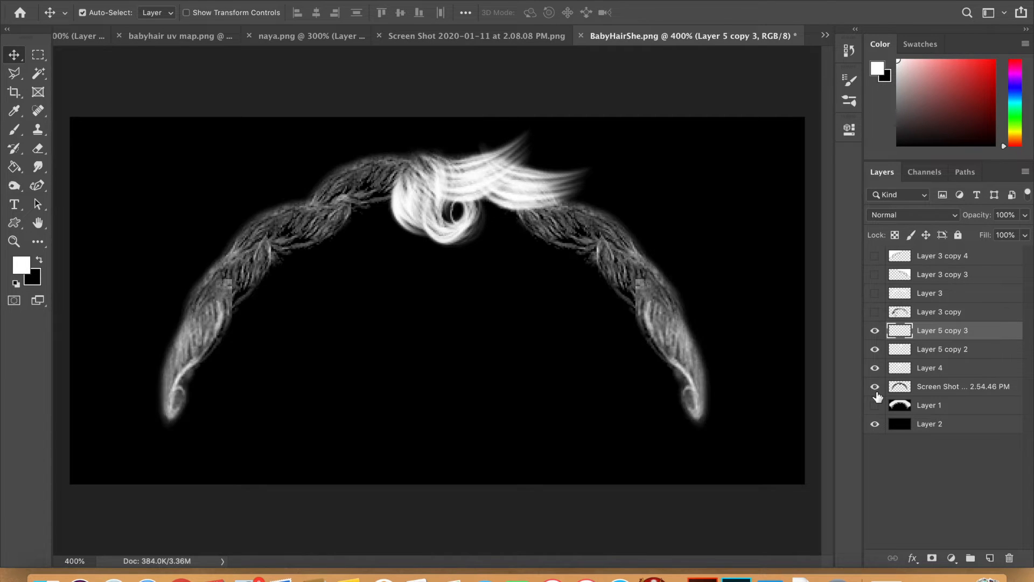
# Duplicate the strand bundle twice and place the copies further down along the right braid
pyautogui.moveTo(977, 331); pyautogui.dragTo(990, 558)
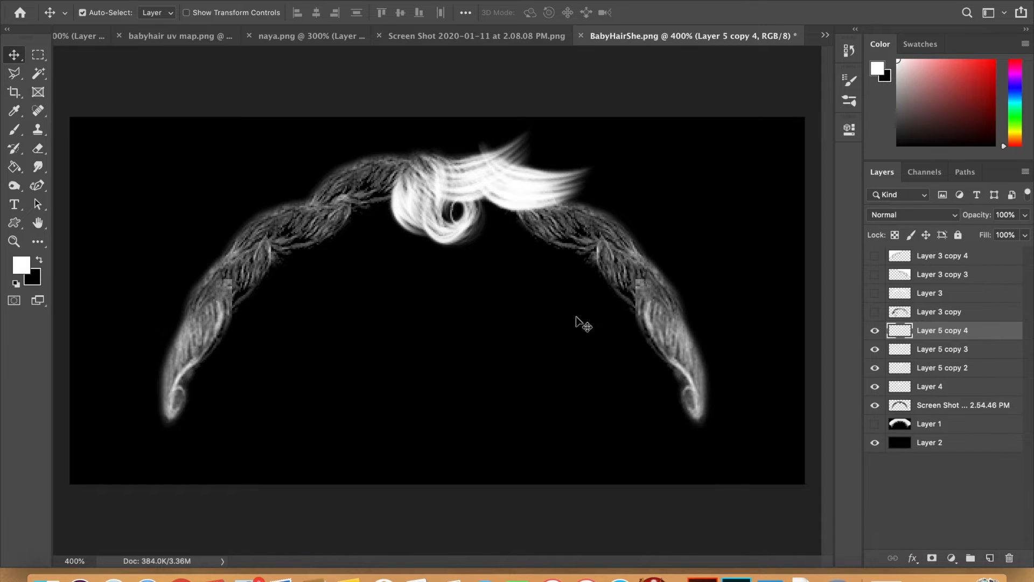
pyautogui.moveTo(543, 191); pyautogui.dragTo(583, 232)
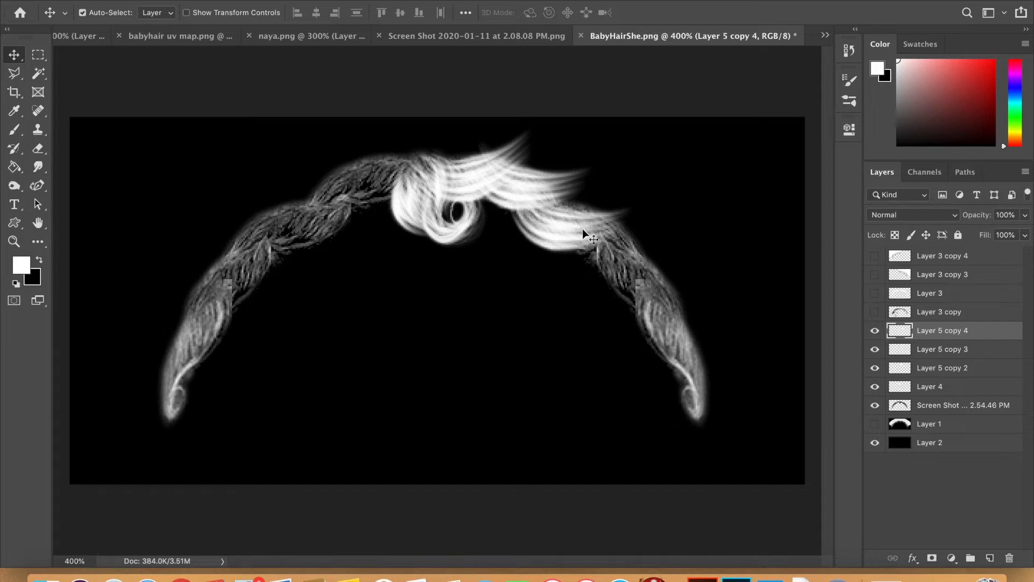
pyautogui.moveTo(912, 337); pyautogui.dragTo(990, 558)
pyautogui.moveTo(619, 248); pyautogui.dragTo(650, 286)
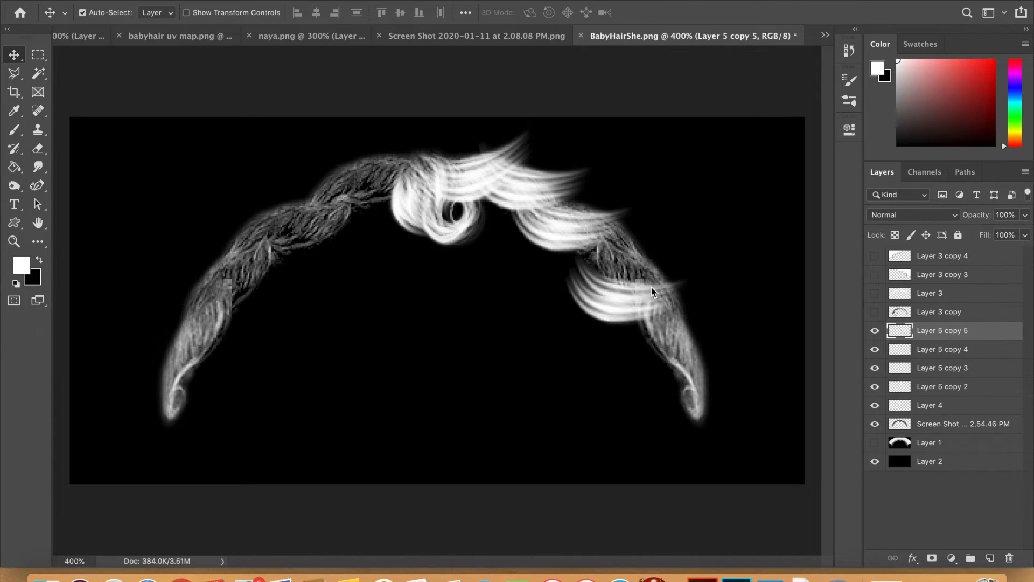
# Rotate the lowest strand bundle by 39.47° and fit it along the steeper part of the right braid
pyautogui.hotkey('ctrl', 't')
pyautogui.moveTo(728, 243); pyautogui.dragTo(726, 319)
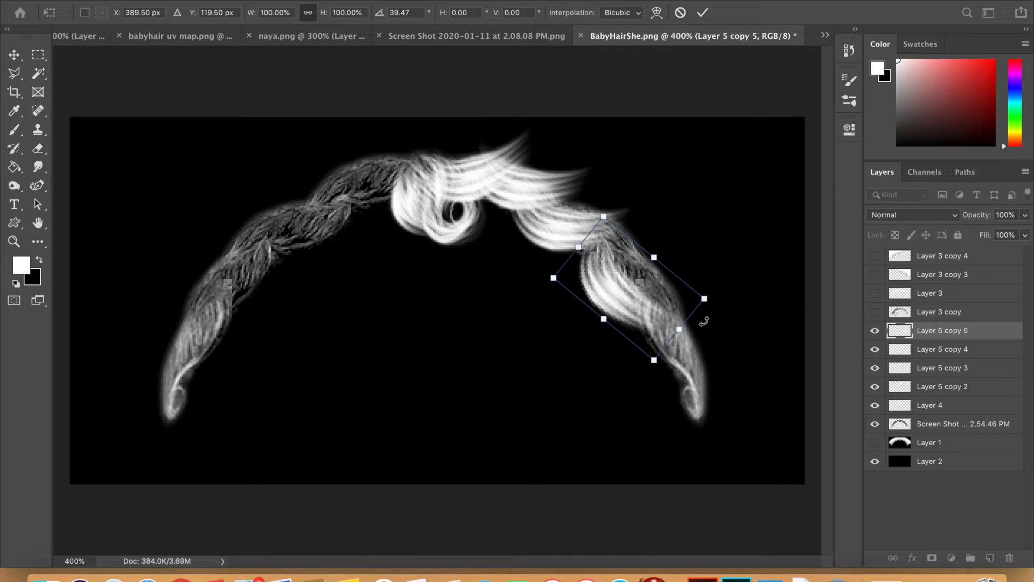
pyautogui.moveTo(645, 306)
pyautogui.mouseDown()
pyautogui.moveTo(651, 269)
pyautogui.moveTo(631, 297)
pyautogui.moveTo(636, 290)
pyautogui.mouseUp()
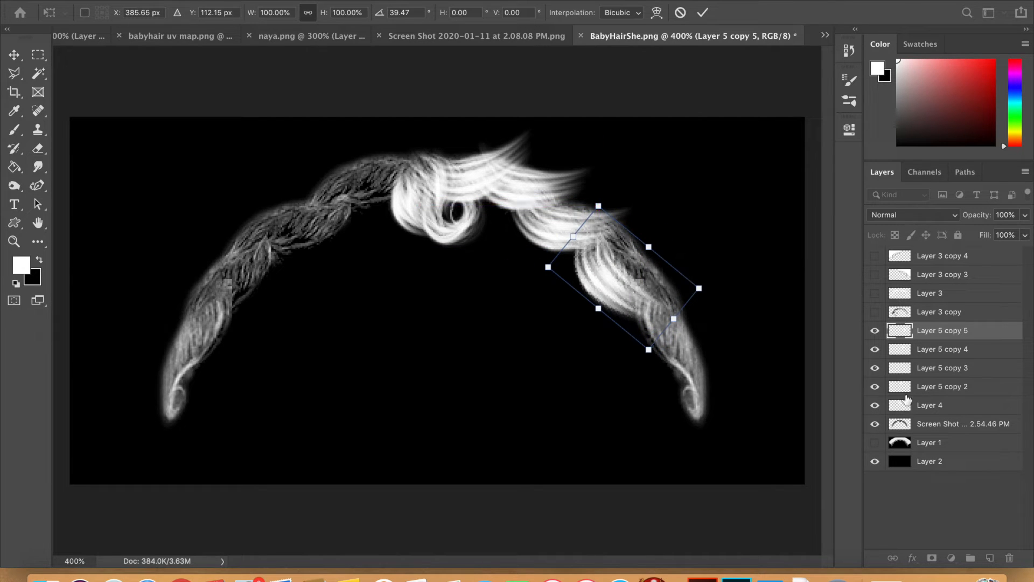
# Duplicate the rotated bundle twice, offsetting one copy slightly to thicken it and placing the other near the right braid's lower end
pyautogui.moveTo(991, 336); pyautogui.dragTo(990, 557)
pyautogui.moveTo(639, 264); pyautogui.dragTo(646, 274)
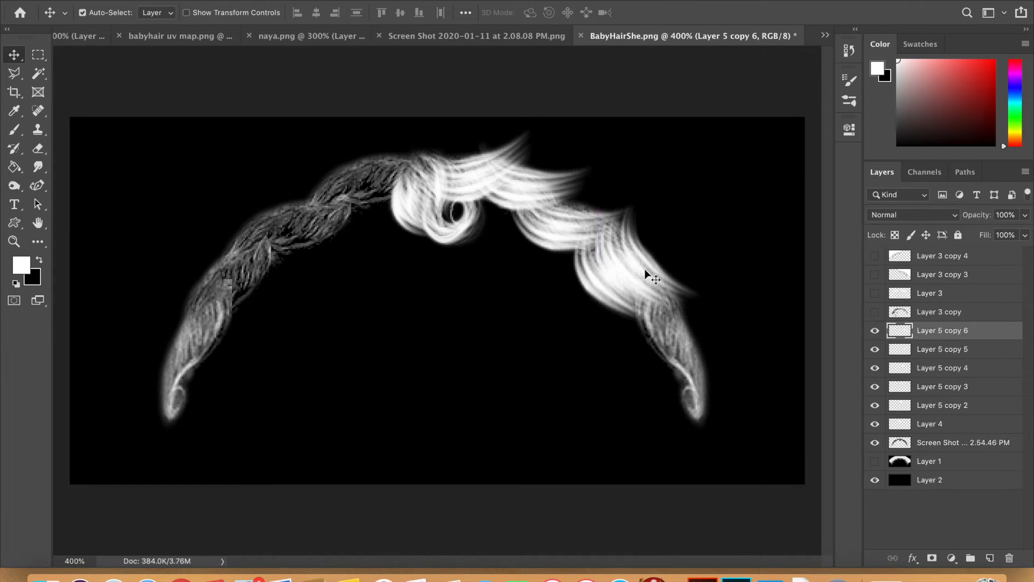
pyautogui.moveTo(979, 332); pyautogui.dragTo(990, 558)
pyautogui.moveTo(655, 283); pyautogui.dragTo(703, 352)
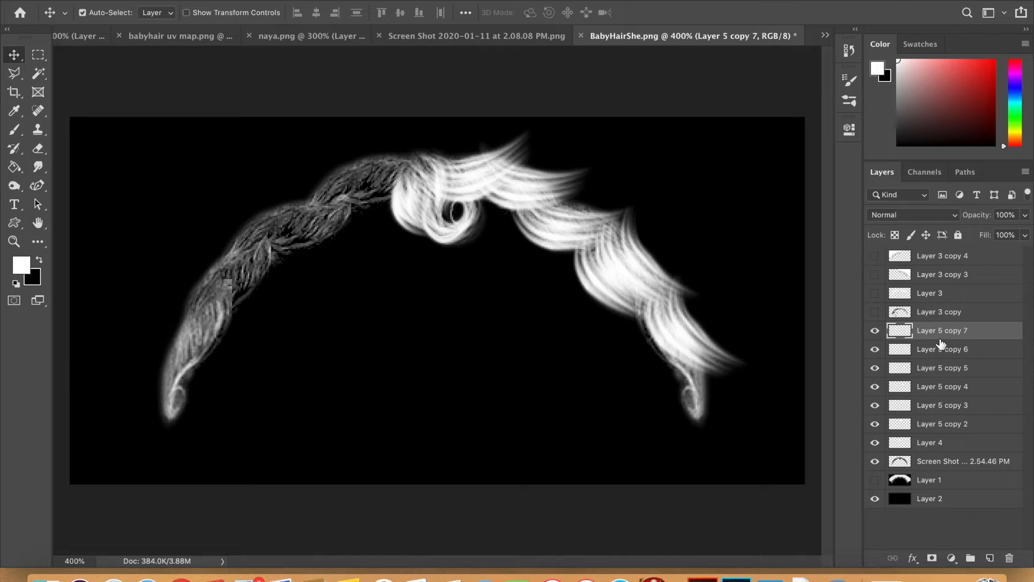
# Merge all the Layer 5 strand bundle copies into one layer and check it by toggling its visibility
pyautogui.keyDown('shift'); pyautogui.click(940, 431); pyautogui.keyUp('shift')
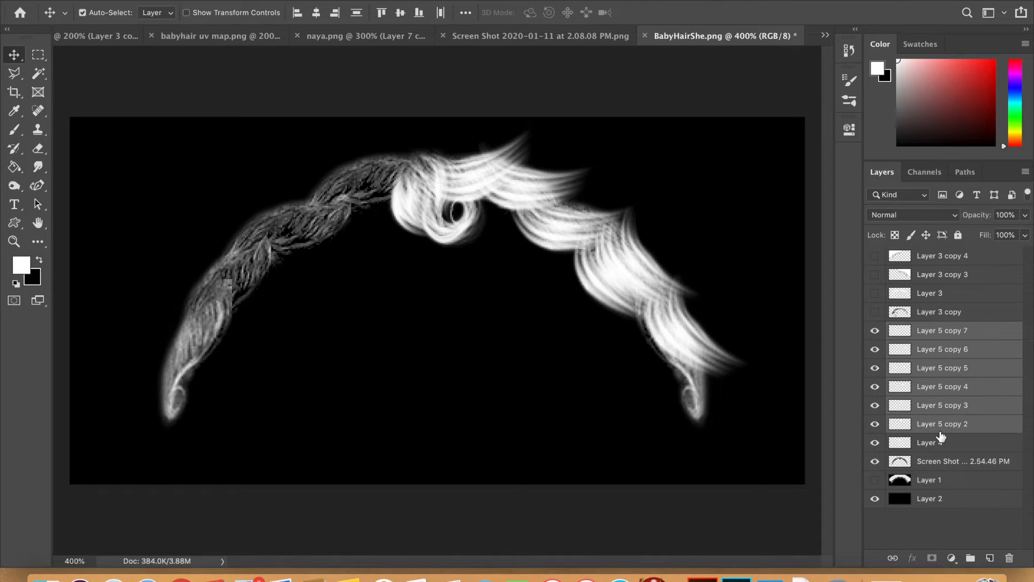
pyautogui.press('super+e')
pyautogui.click(875, 333)
pyautogui.click(875, 334)
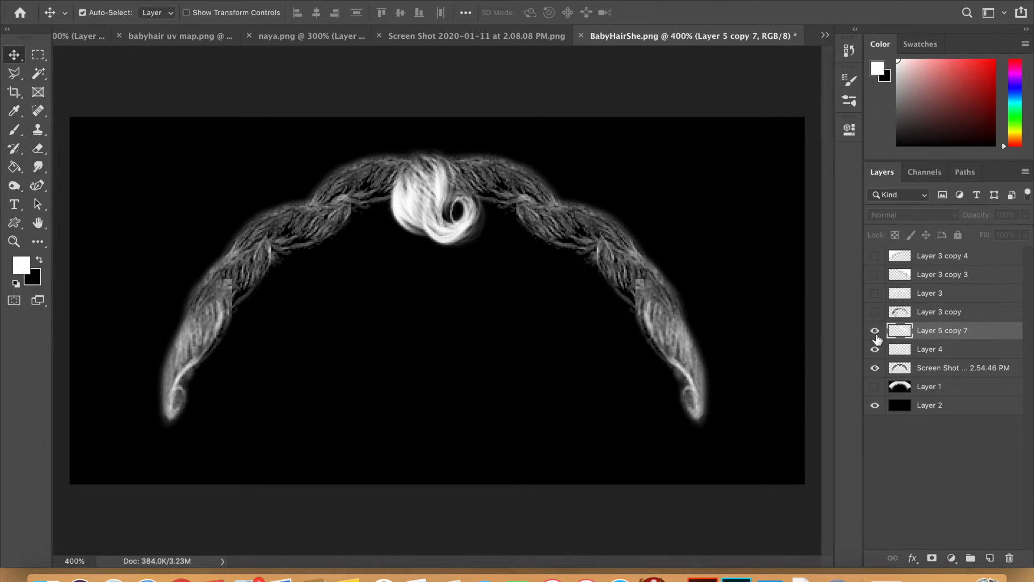
# Add a new layer above Layer 4 and draw a curved path along the right braid's lower end, finishing in a curl
pyautogui.click(944, 354)
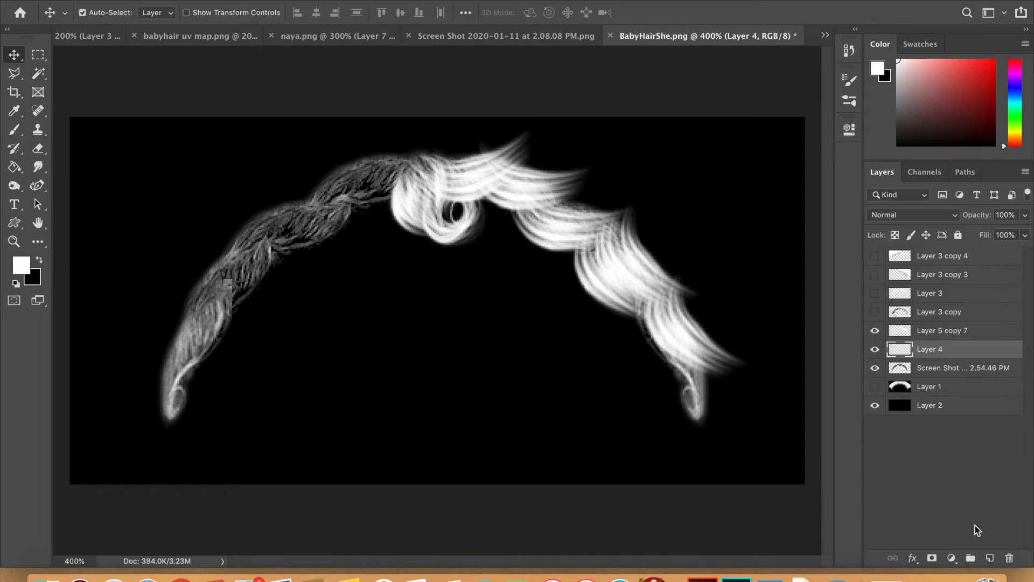
pyautogui.click(987, 557)
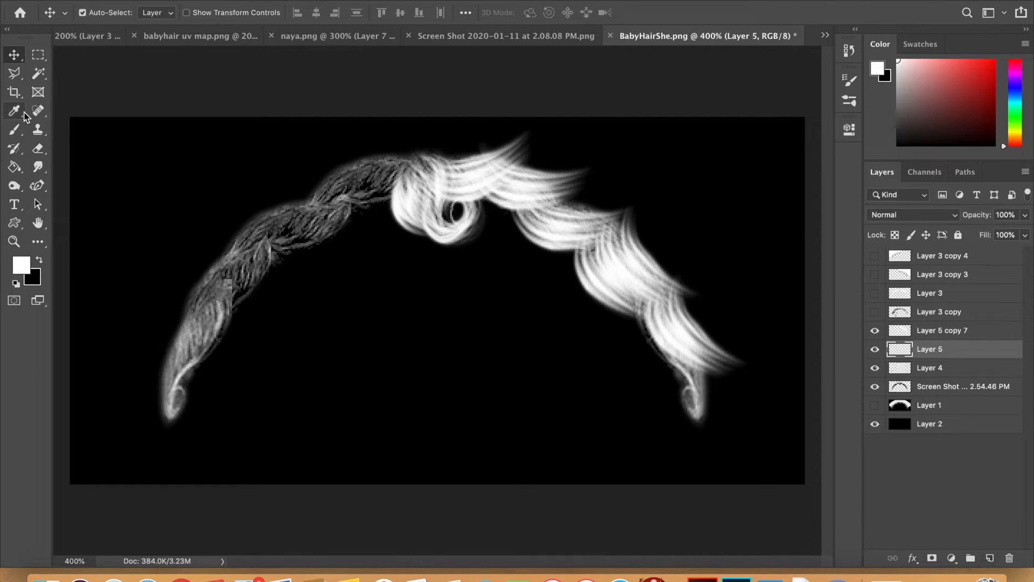
pyautogui.click(37, 185)
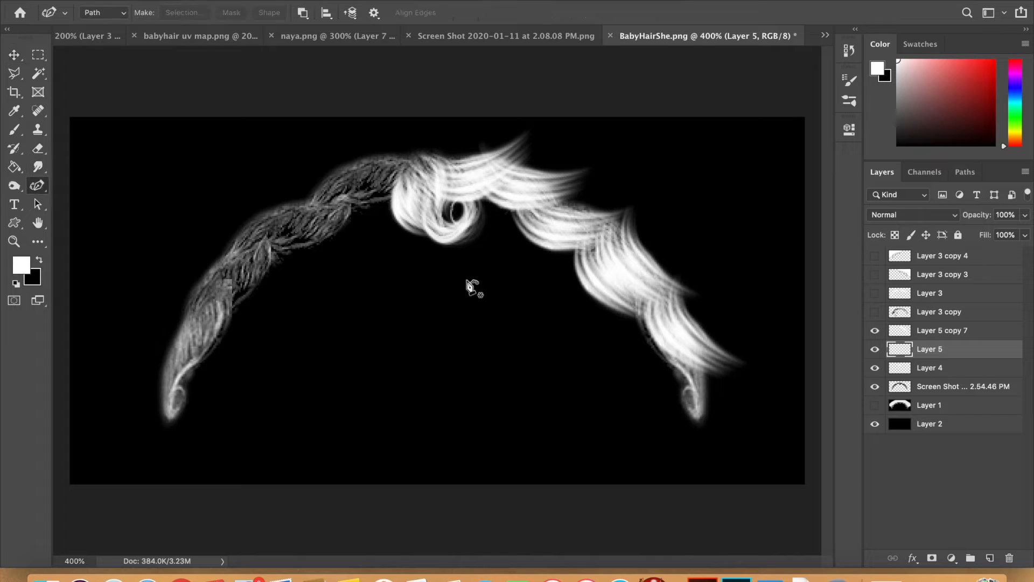
pyautogui.click(646, 333)
pyautogui.click(663, 360)
pyautogui.click(697, 385)
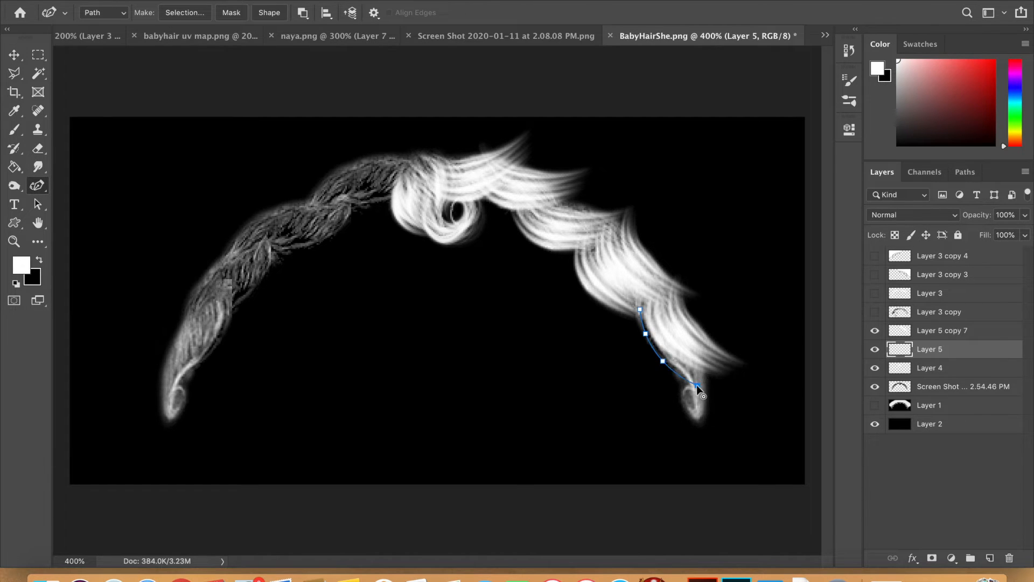
pyautogui.click(703, 412)
pyautogui.click(678, 388)
# Stroke the curl path with the Brush using Simulate Pressure, and remove the path
pyautogui.rightClick(733, 393)
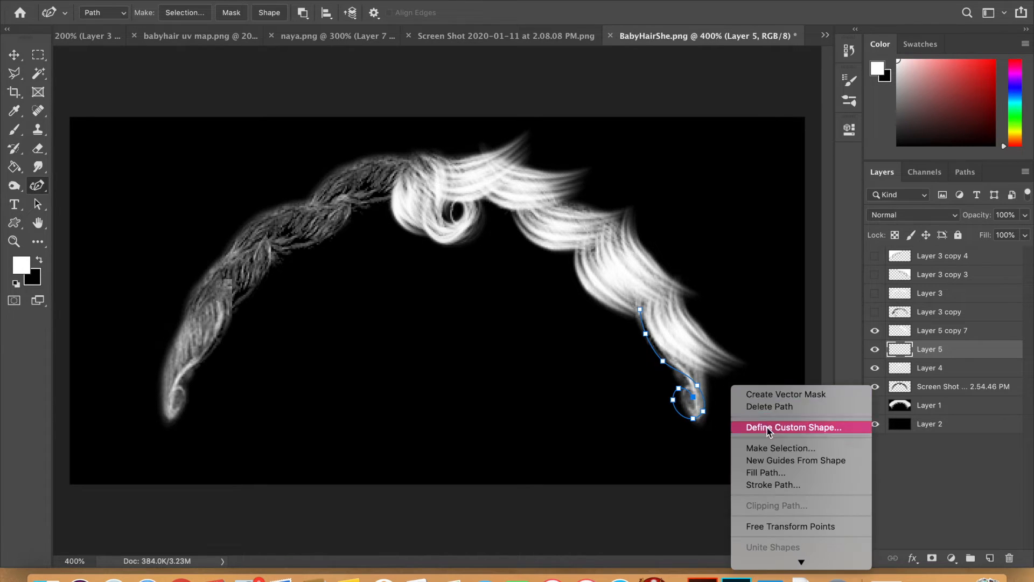
pyautogui.click(782, 487)
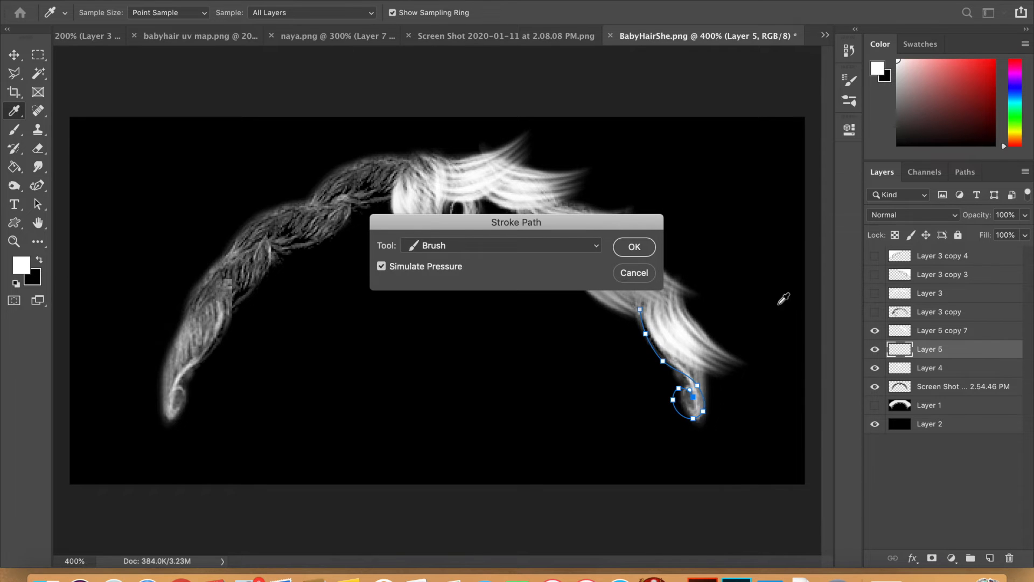
pyautogui.click(649, 250)
pyautogui.rightClick(644, 248)
pyautogui.click(653, 270)
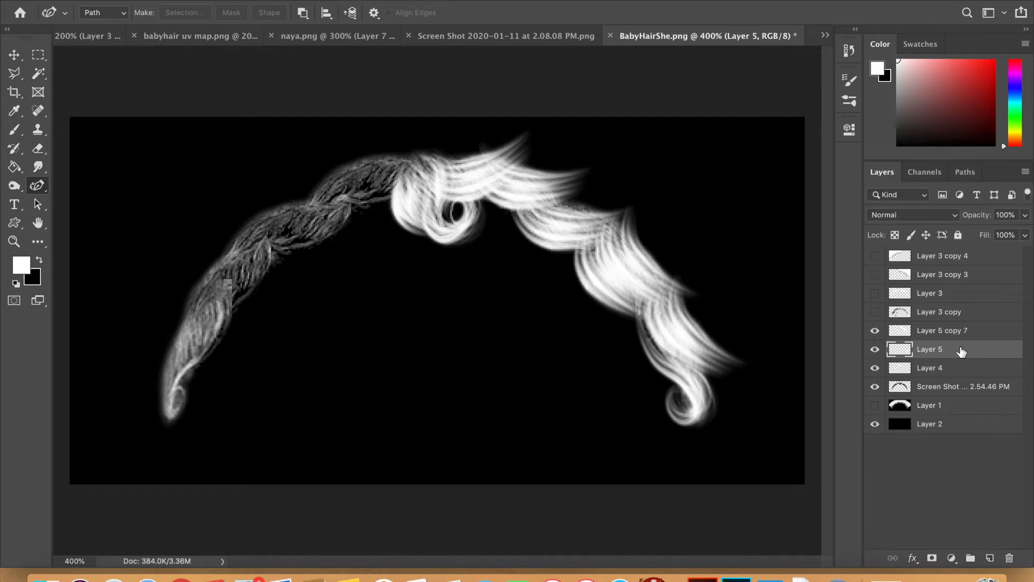
# Merge the curl on Layer 5 with the strand bundles on Layer 5 copy 7
pyautogui.click(963, 331)
pyautogui.keyDown('shift'); pyautogui.click(963, 351); pyautogui.keyUp('shift')
pyautogui.press('super+e')
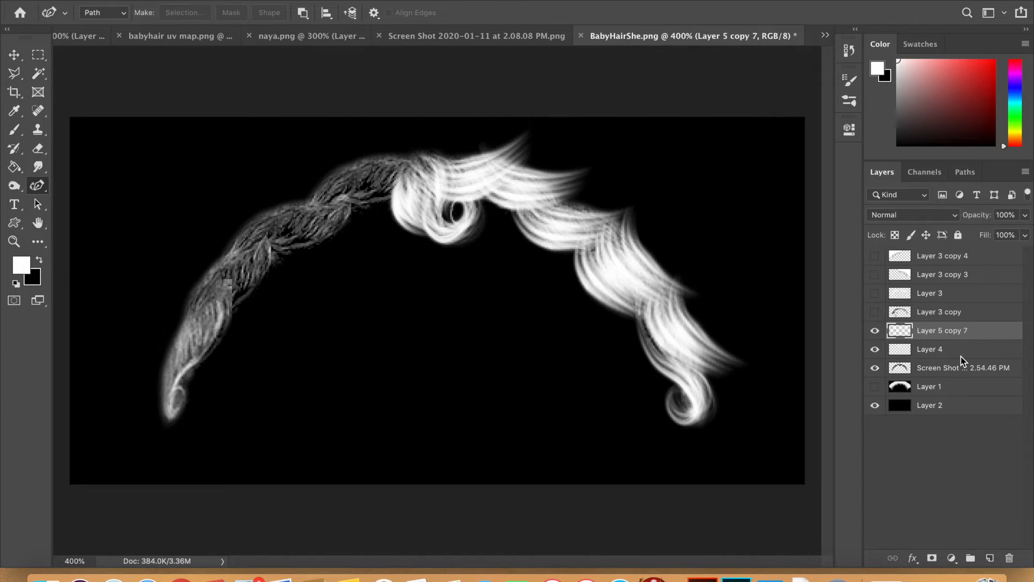
# Duplicate the merged right-side strands, flip the copy horizontally, and place it over the left braid
pyautogui.moveTo(961, 337); pyautogui.dragTo(990, 558)
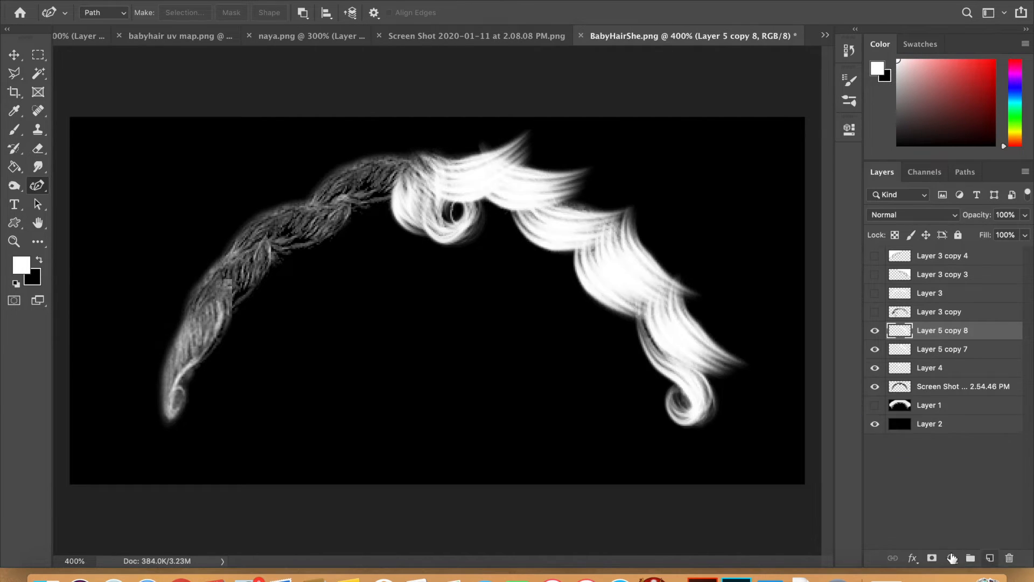
pyautogui.press('super+t')
pyautogui.click(168, 3)
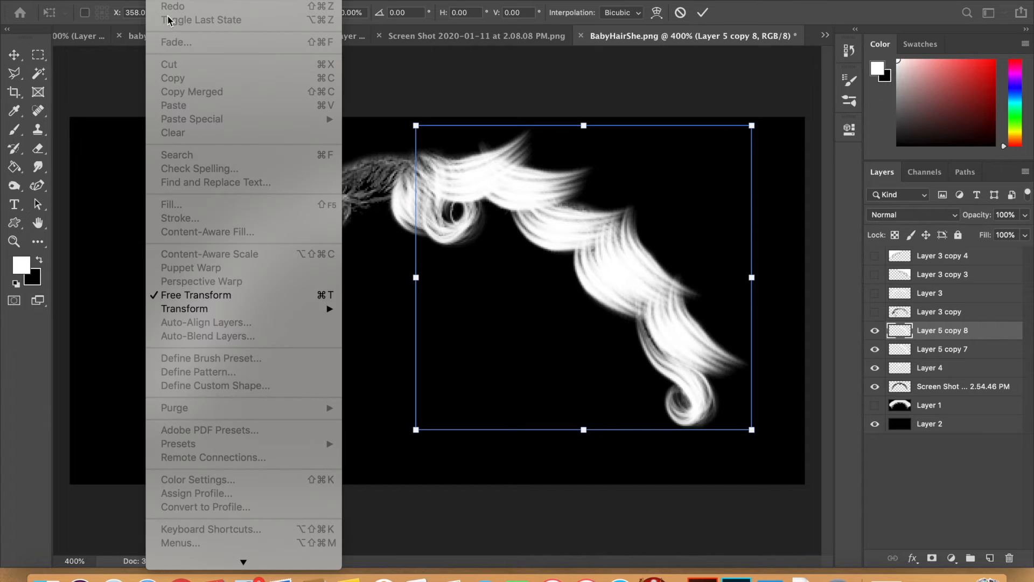
pyautogui.moveTo(251, 313)
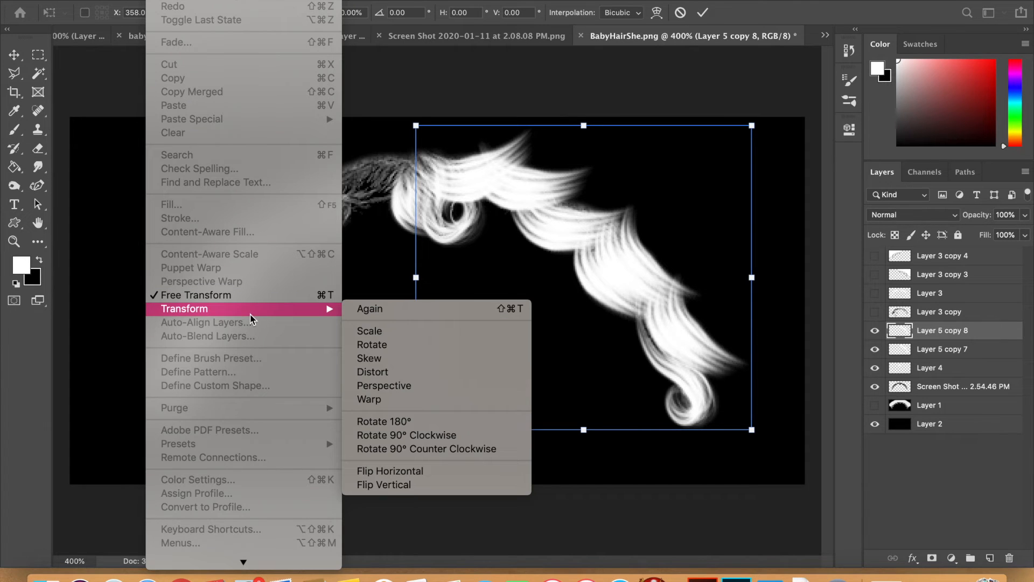
pyautogui.click(383, 467)
pyautogui.moveTo(509, 337); pyautogui.dragTo(200, 337)
pyautogui.press('Return')
# Shift the mirrored strands slightly outward along the left braid and merge them with the right-side strands
pyautogui.press('p')
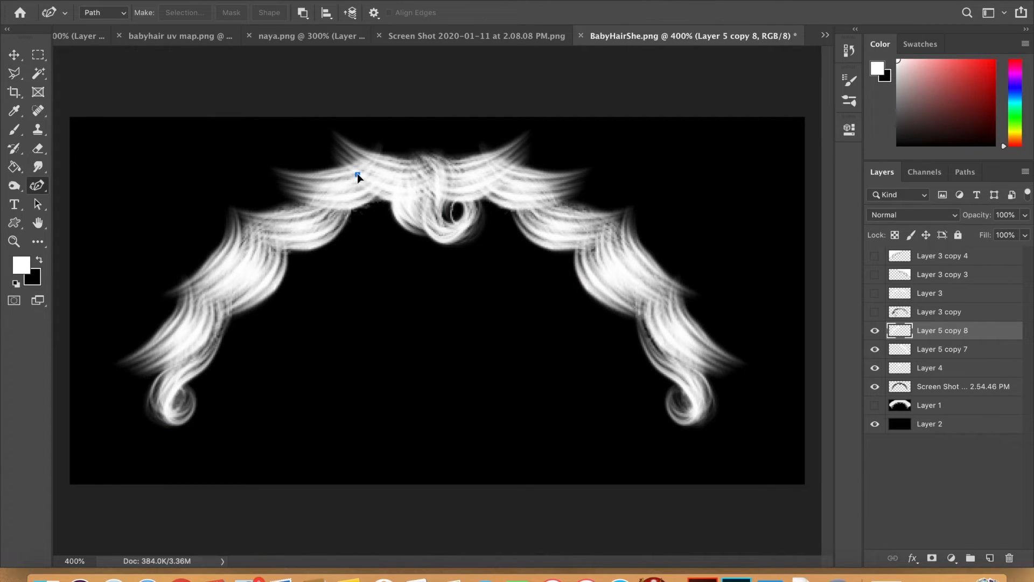
pyautogui.press('super+z')
pyautogui.press('v')
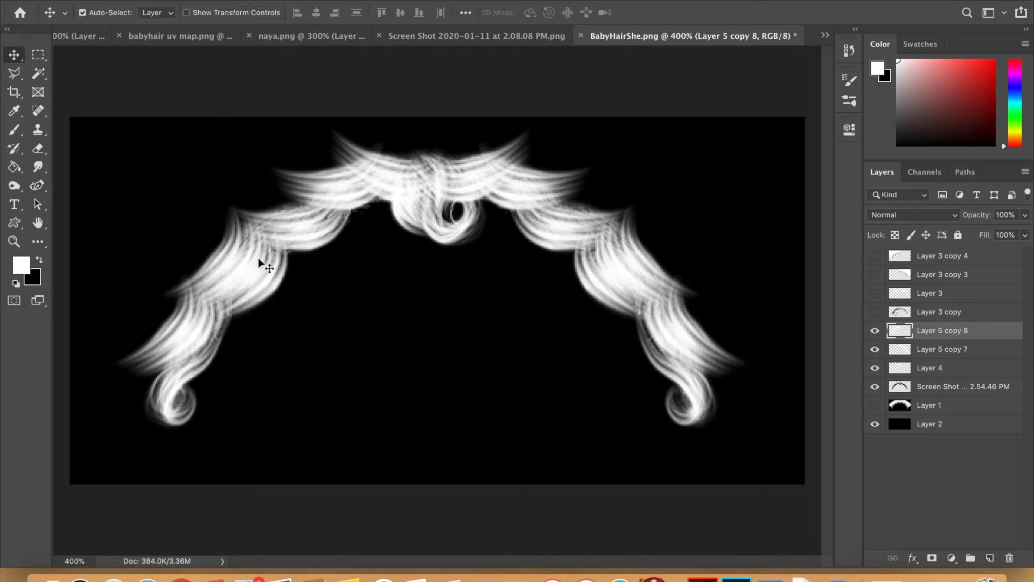
pyautogui.moveTo(261, 238)
pyautogui.mouseDown()
pyautogui.moveTo(225, 243)
pyautogui.moveTo(280, 246)
pyautogui.moveTo(259, 247)
pyautogui.mouseUp()
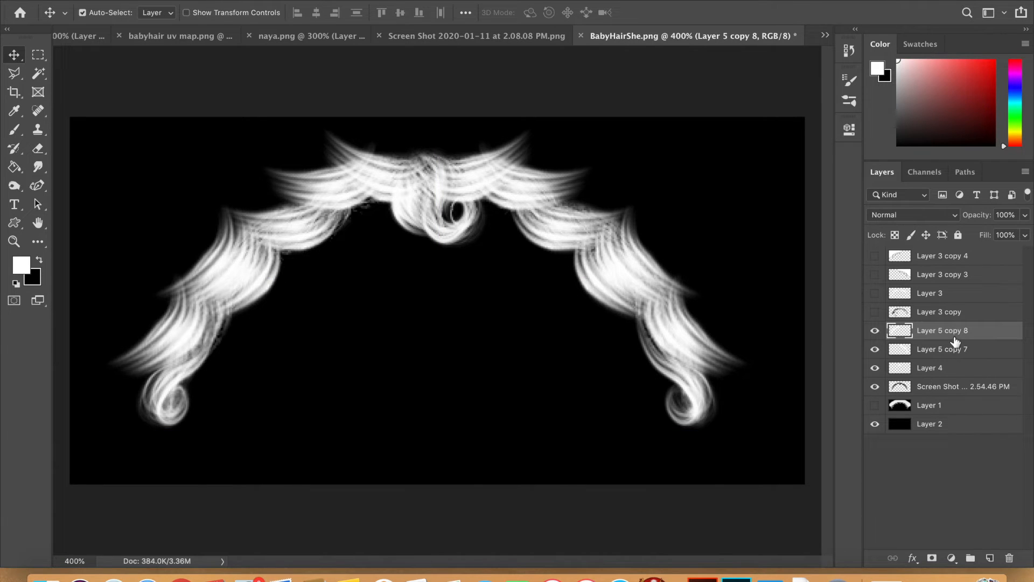
pyautogui.keyDown('shift'); pyautogui.click(954, 359); pyautogui.keyUp('shift')
pyautogui.press('super+e')
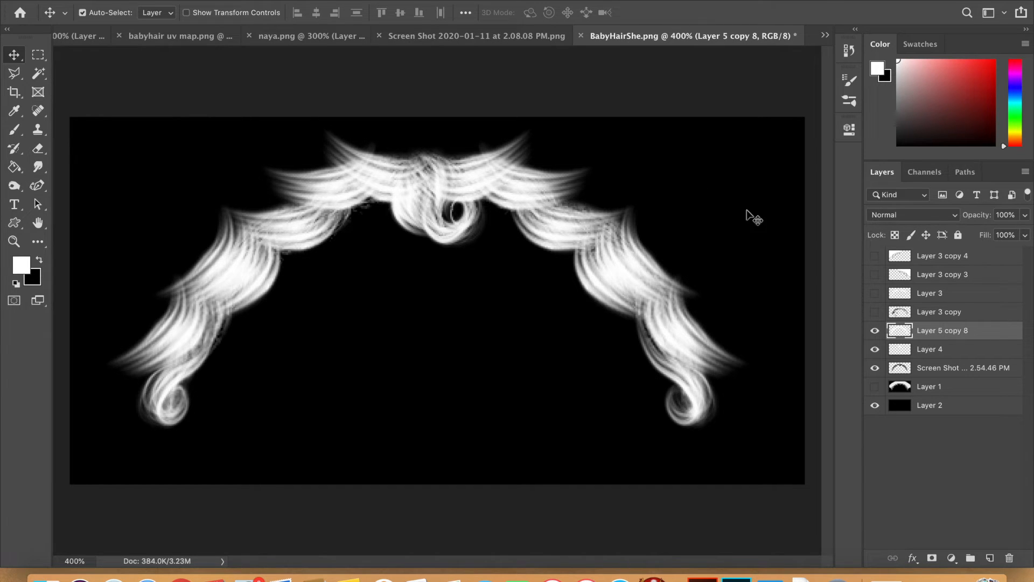
# Check the braid screenshot layer's contribution to the texture by toggling its visibility
pyautogui.click(350, 0)
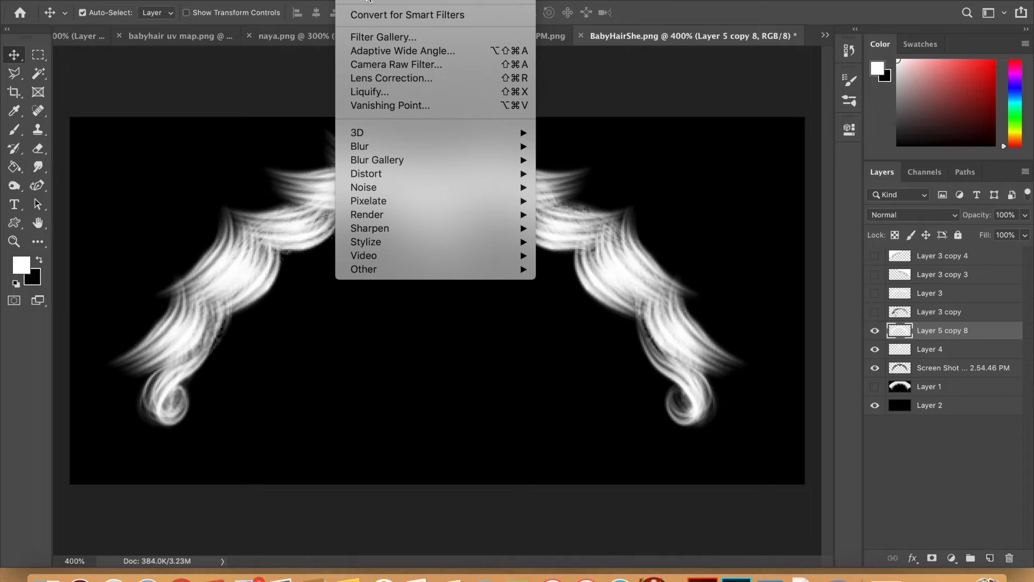
pyautogui.click(368, 0)
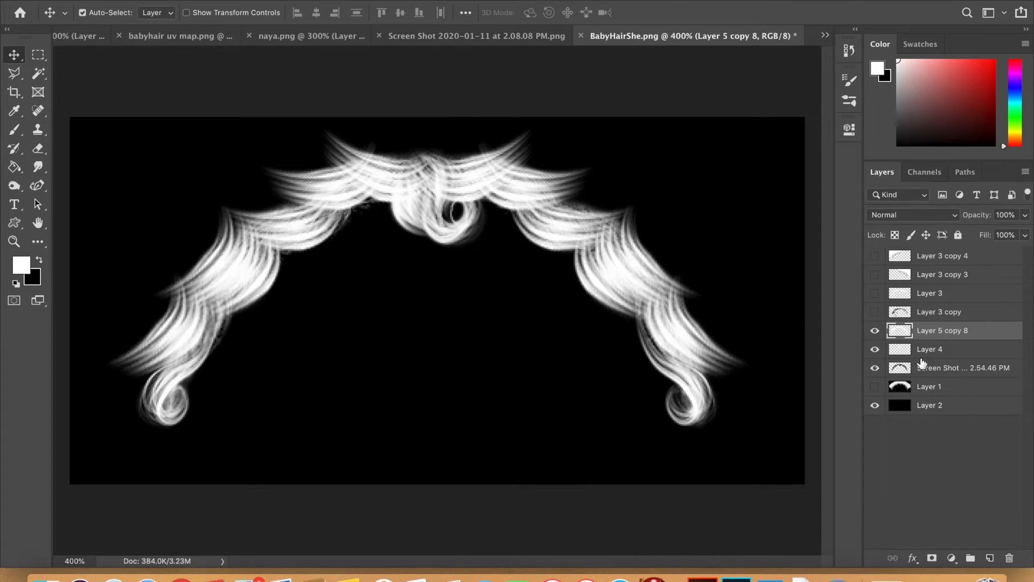
pyautogui.click(875, 371)
pyautogui.click(875, 371)
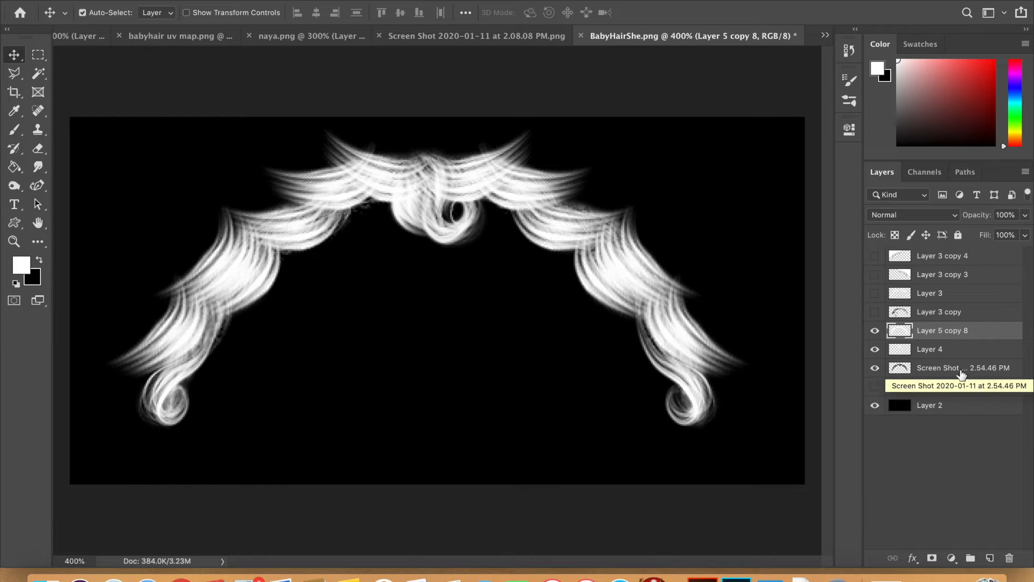
# Create a new layer beneath the braid screenshot layer and choose a soft round 25 px brush
pyautogui.press('super+z')
pyautogui.moveTo(961, 337); pyautogui.dragTo(959, 391)
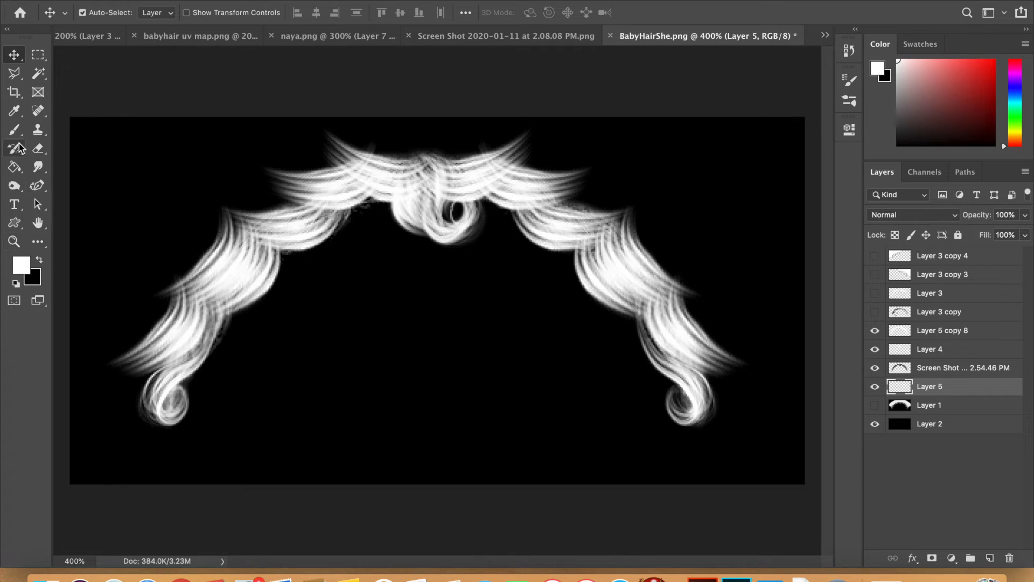
pyautogui.click(37, 170)
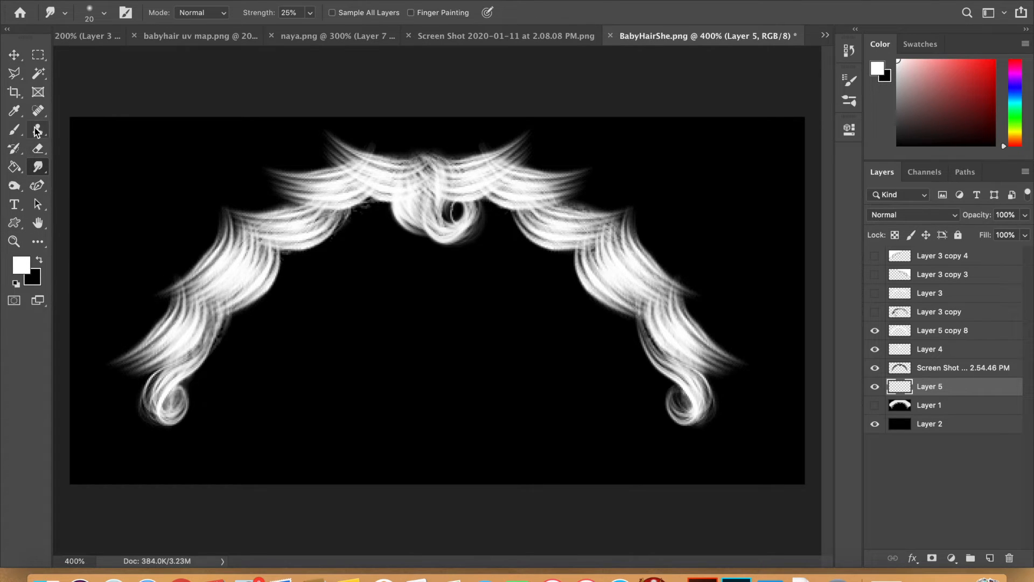
pyautogui.click(14, 130)
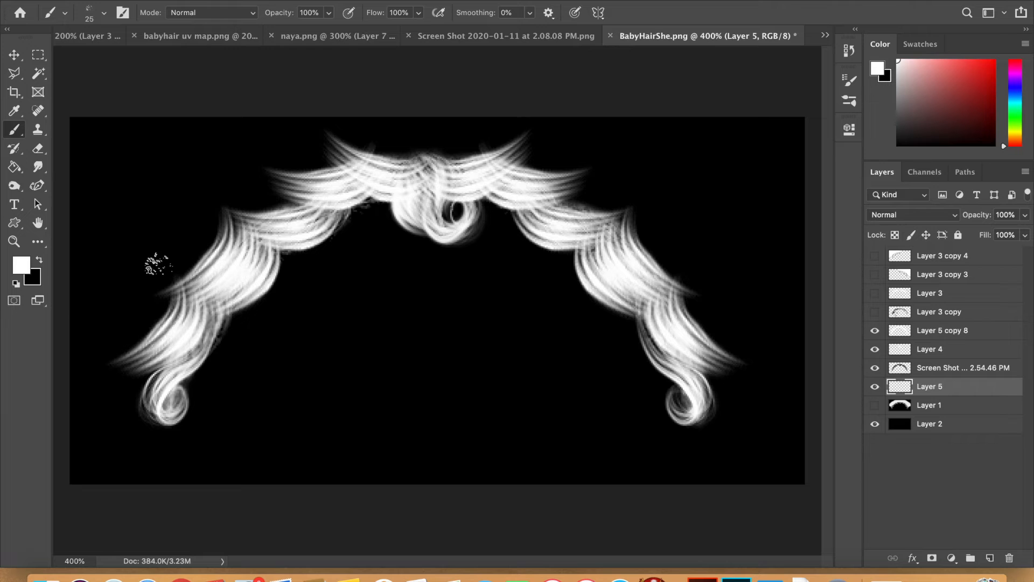
pyautogui.click(104, 13)
pyautogui.click(59, 154)
pyautogui.click(445, 84)
# Paint solid white over the background above the left strands, from the left edge to just past the centre curl
pyautogui.moveTo(154, 371)
pyautogui.mouseDown()
pyautogui.moveTo(130, 396)
pyautogui.moveTo(71, 372)
pyautogui.mouseUp()
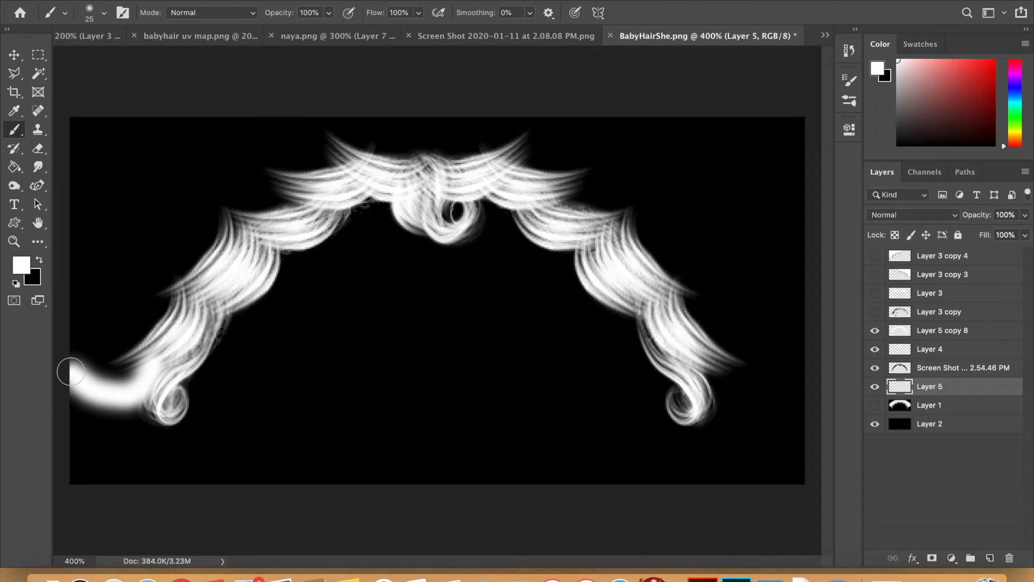
pyautogui.press('super+z')
pyautogui.moveTo(156, 355)
pyautogui.mouseDown()
pyautogui.moveTo(91, 371)
pyautogui.moveTo(56, 359)
pyautogui.moveTo(109, 348)
pyautogui.moveTo(193, 273)
pyautogui.moveTo(128, 333)
pyautogui.moveTo(68, 337)
pyautogui.moveTo(73, 85)
pyautogui.moveTo(69, 317)
pyautogui.moveTo(90, 120)
pyautogui.moveTo(174, 136)
pyautogui.moveTo(278, 108)
pyautogui.moveTo(203, 131)
pyautogui.moveTo(136, 131)
pyautogui.moveTo(387, 104)
pyautogui.moveTo(310, 115)
pyautogui.moveTo(431, 144)
pyautogui.moveTo(365, 135)
pyautogui.moveTo(366, 124)
pyautogui.moveTo(206, 173)
pyautogui.moveTo(390, 125)
pyautogui.moveTo(268, 174)
pyautogui.moveTo(302, 173)
pyautogui.moveTo(251, 199)
pyautogui.moveTo(274, 208)
pyautogui.moveTo(174, 279)
pyautogui.moveTo(346, 118)
pyautogui.moveTo(151, 232)
pyautogui.moveTo(256, 147)
pyautogui.moveTo(76, 249)
pyautogui.moveTo(100, 221)
pyautogui.moveTo(78, 106)
pyautogui.moveTo(267, 95)
pyautogui.moveTo(55, 140)
pyautogui.moveTo(269, 110)
pyautogui.moveTo(189, 141)
pyautogui.moveTo(272, 139)
pyautogui.moveTo(39, 205)
pyautogui.moveTo(134, 165)
pyautogui.moveTo(158, 190)
pyautogui.moveTo(74, 253)
pyautogui.moveTo(147, 253)
pyautogui.moveTo(129, 281)
pyautogui.moveTo(133, 258)
pyautogui.moveTo(68, 275)
pyautogui.mouseUp()
pyautogui.moveTo(115, 225)
pyautogui.mouseDown()
pyautogui.moveTo(103, 312)
pyautogui.moveTo(127, 297)
pyautogui.moveTo(99, 302)
pyautogui.moveTo(189, 245)
pyautogui.moveTo(90, 325)
pyautogui.moveTo(150, 294)
pyautogui.mouseUp()
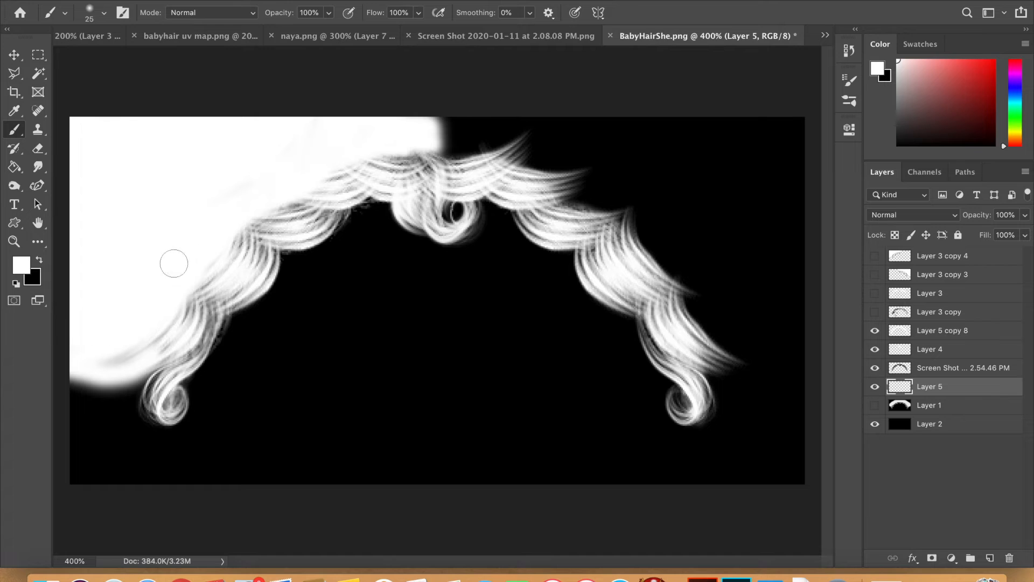
pyautogui.moveTo(386, 117)
pyautogui.mouseDown()
pyautogui.moveTo(470, 106)
pyautogui.moveTo(441, 123)
pyautogui.moveTo(461, 143)
pyautogui.moveTo(443, 144)
pyautogui.mouseUp()
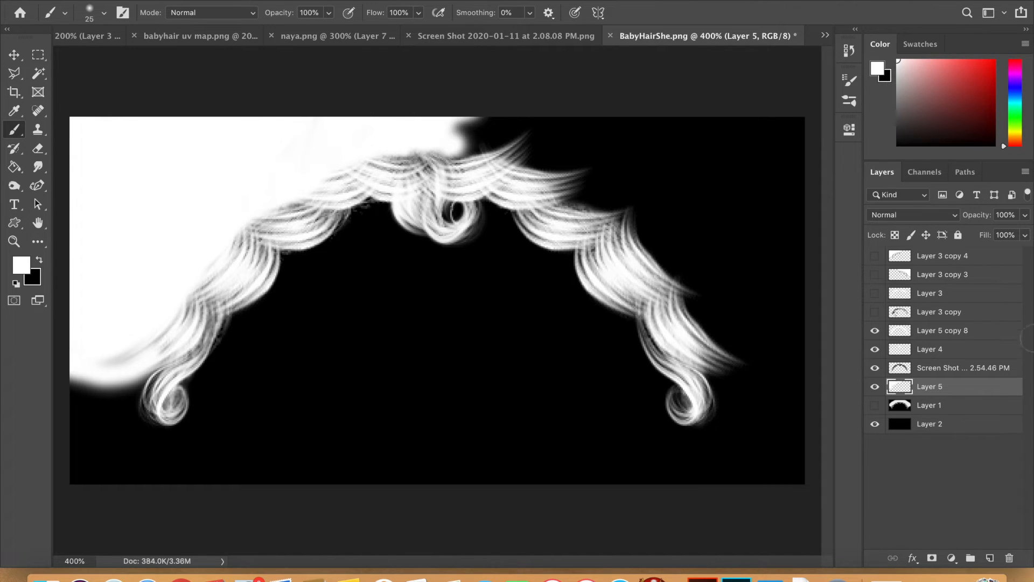
# Duplicate the white-painted layer, flip the copy horizontally, and align it over the upper right at X 363.50 px, Y 99.50 px
pyautogui.moveTo(992, 384); pyautogui.dragTo(993, 558)
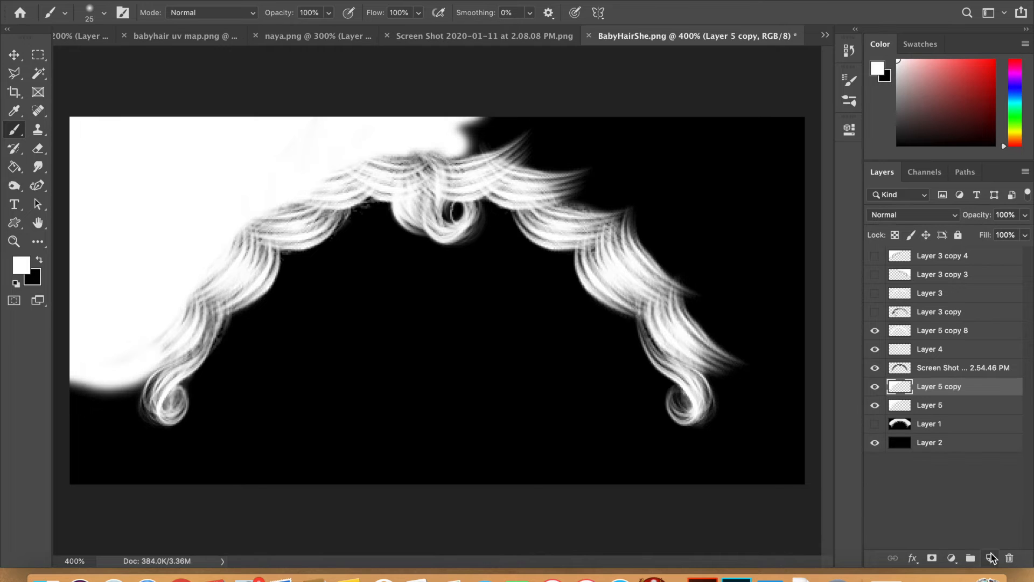
pyautogui.press('super+t')
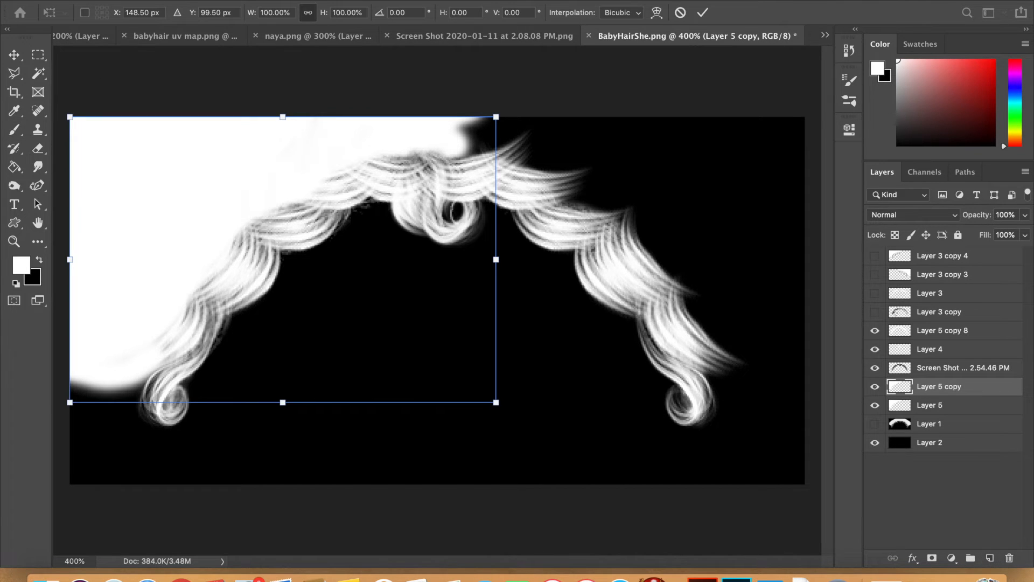
pyautogui.click(159, 1)
pyautogui.moveTo(205, 308)
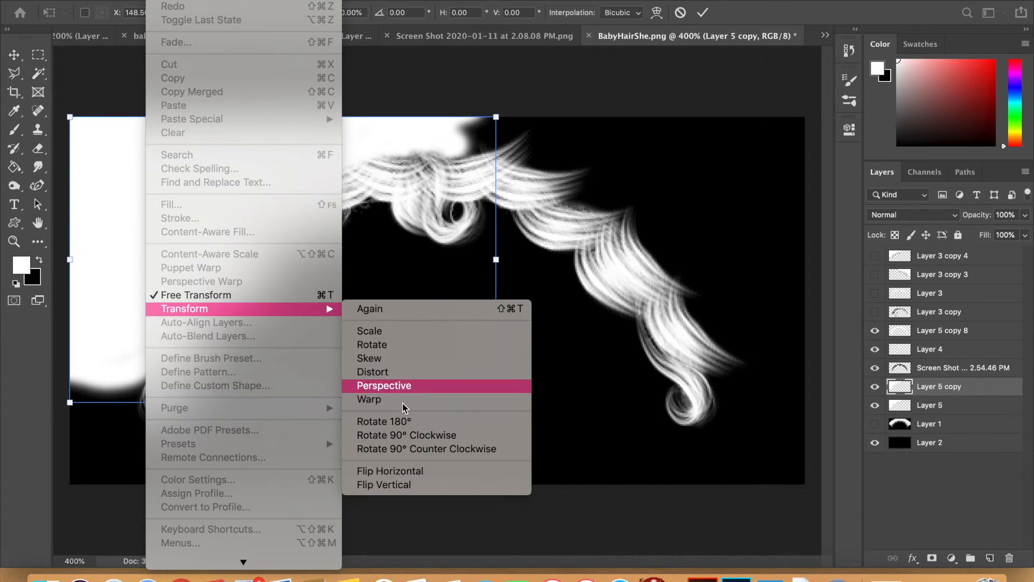
pyautogui.click(396, 467)
pyautogui.moveTo(232, 282); pyautogui.dragTo(517, 302)
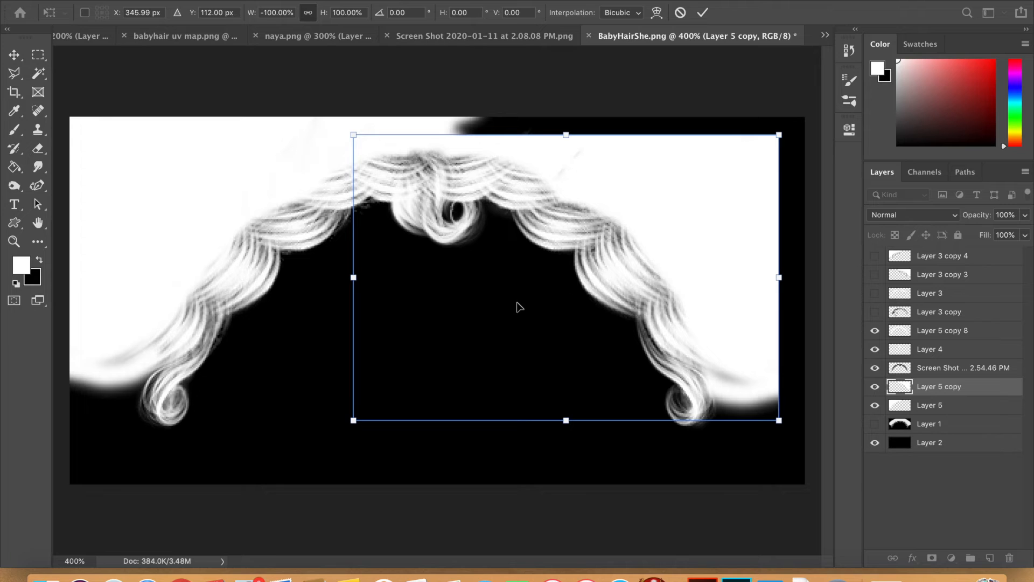
pyautogui.moveTo(688, 190); pyautogui.dragTo(711, 172)
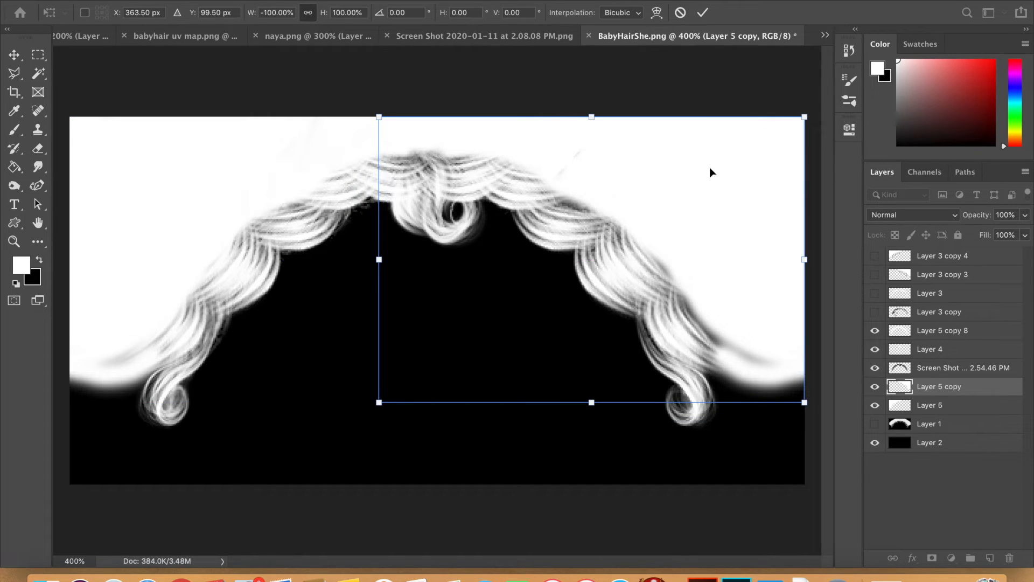
pyautogui.moveTo(702, 279)
pyautogui.mouseDown()
pyautogui.moveTo(688, 282)
pyautogui.moveTo(721, 277)
pyautogui.moveTo(693, 279)
pyautogui.moveTo(703, 278)
pyautogui.mouseUp()
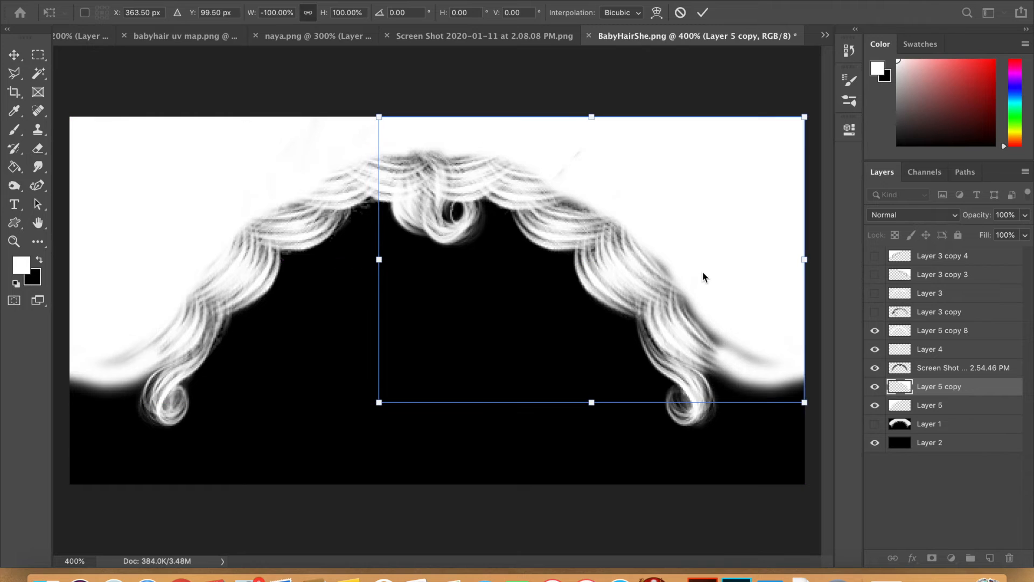
# Merge the two white-painted halves into one layer and apply a Gaussian Blur with a 3.1 pixel radius
pyautogui.press('b')
pyautogui.keyDown('shift'); pyautogui.click(963, 409); pyautogui.keyUp('shift')
pyautogui.press('super+e')
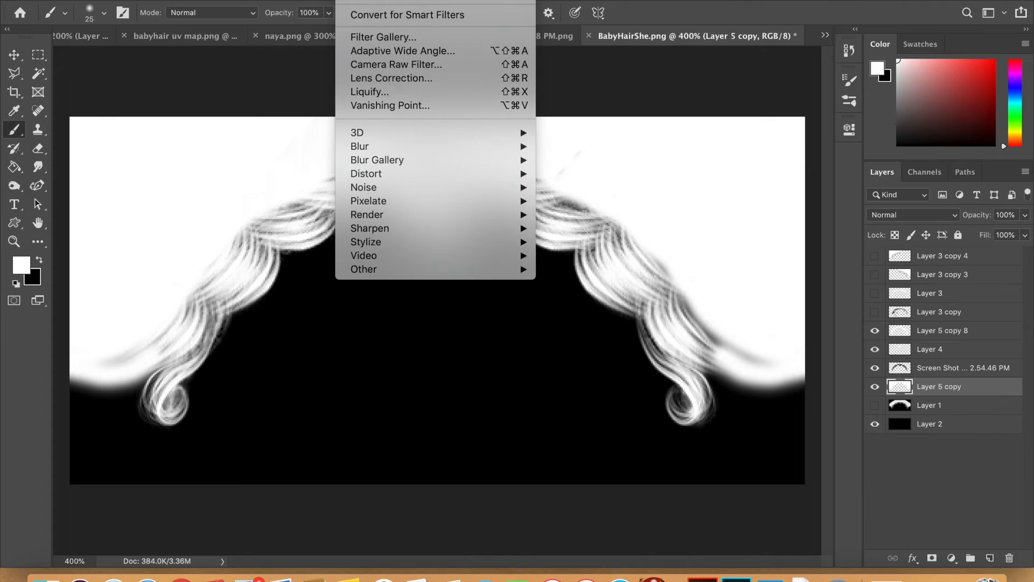
pyautogui.moveTo(371, 148)
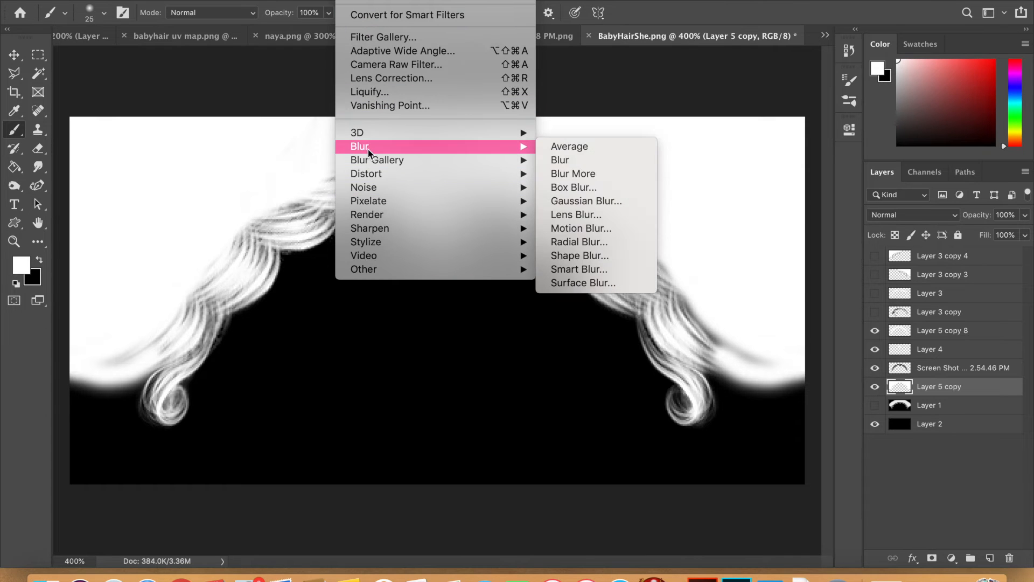
pyautogui.click(593, 201)
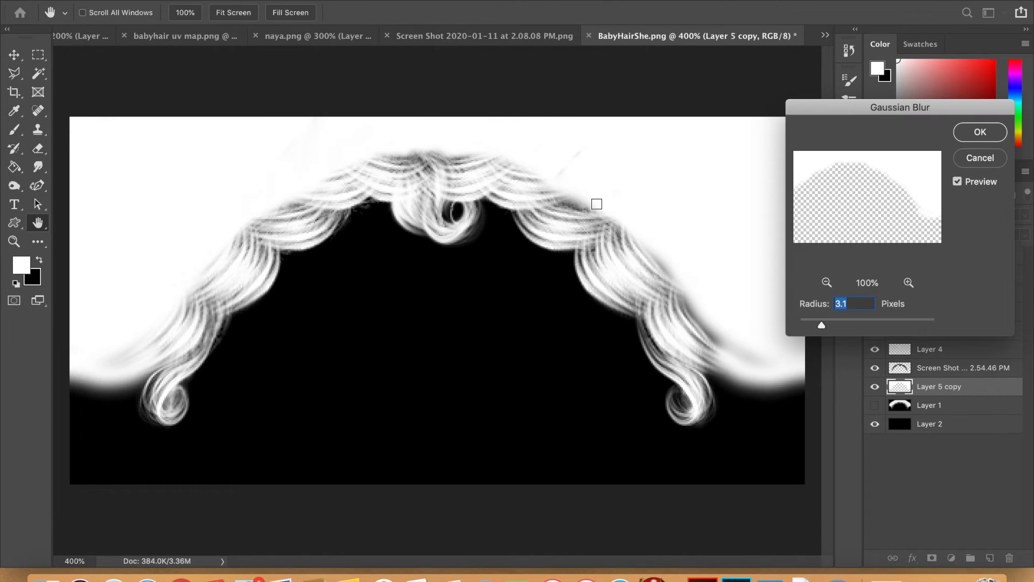
pyautogui.click(978, 132)
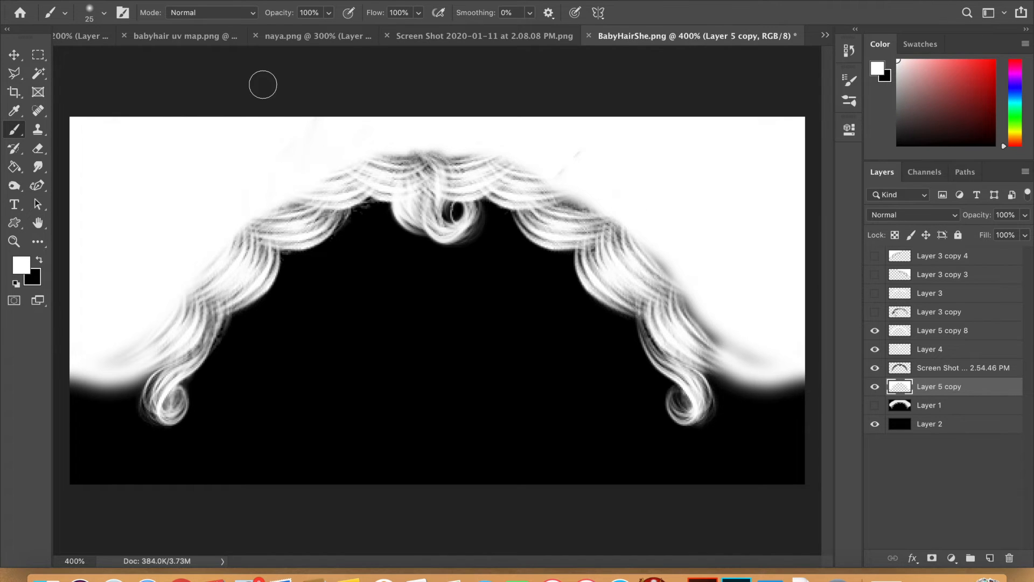
# Quick-export the baby-hair texture as b4.png in the Burp 2018 Babyhair folder
pyautogui.click(131, 1)
pyautogui.moveTo(183, 160)
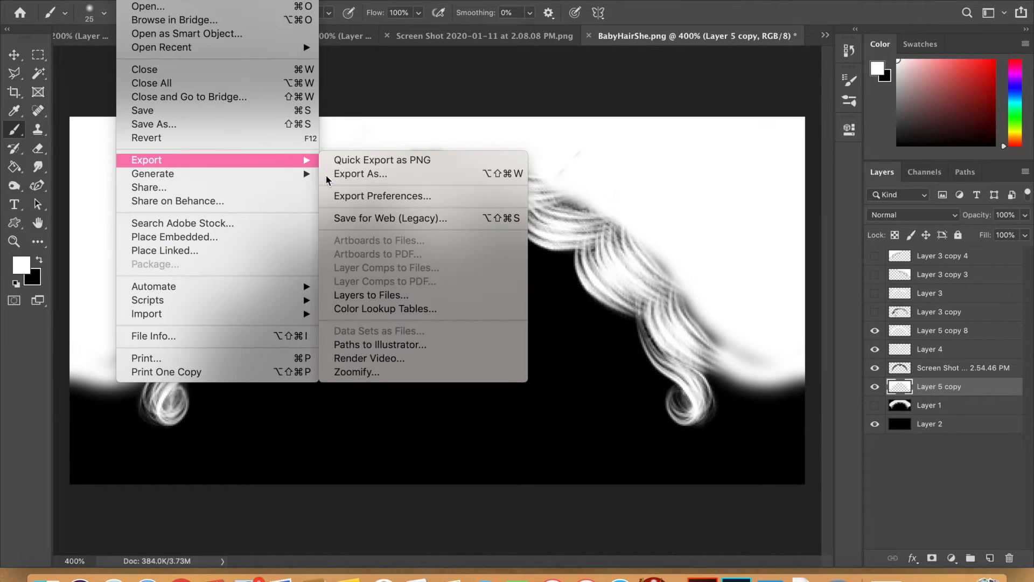
pyautogui.click(388, 162)
pyautogui.write('b4.png')
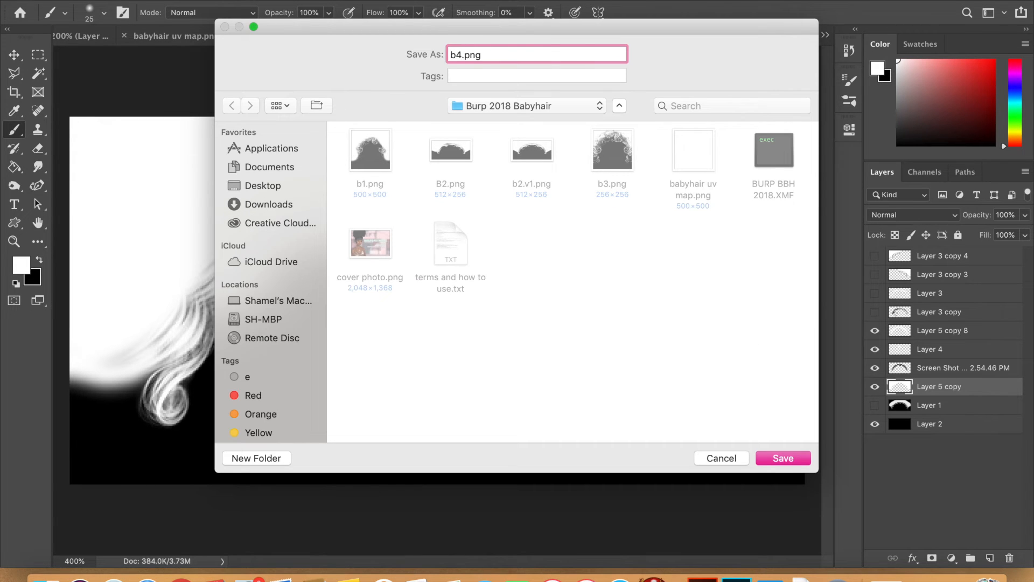
pyautogui.press('Return')
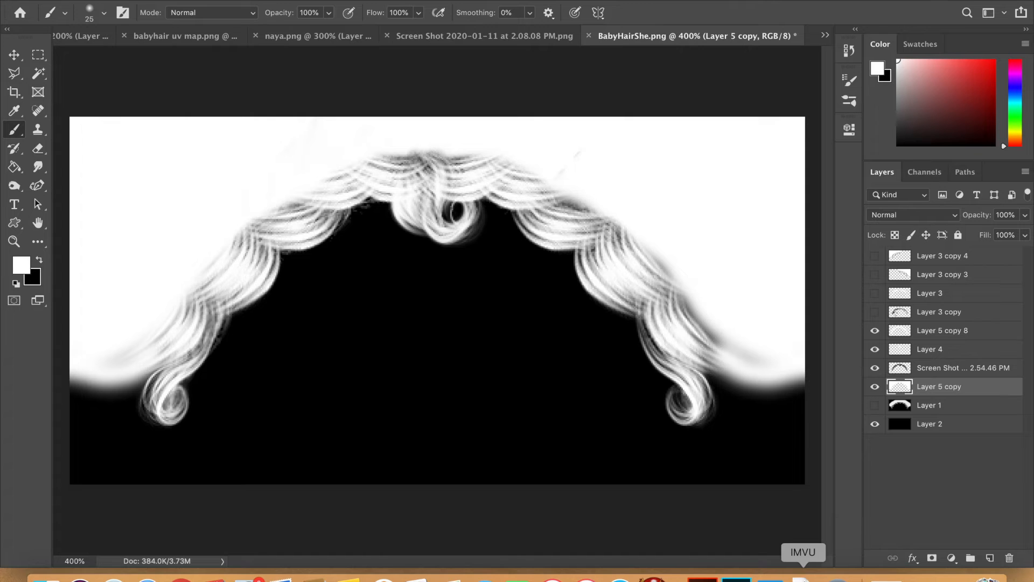
# Switch to IMVU's Editor 2 and dress the preview avatar in the Default outfit with the white shirt and jeans
pyautogui.click(810, 576)
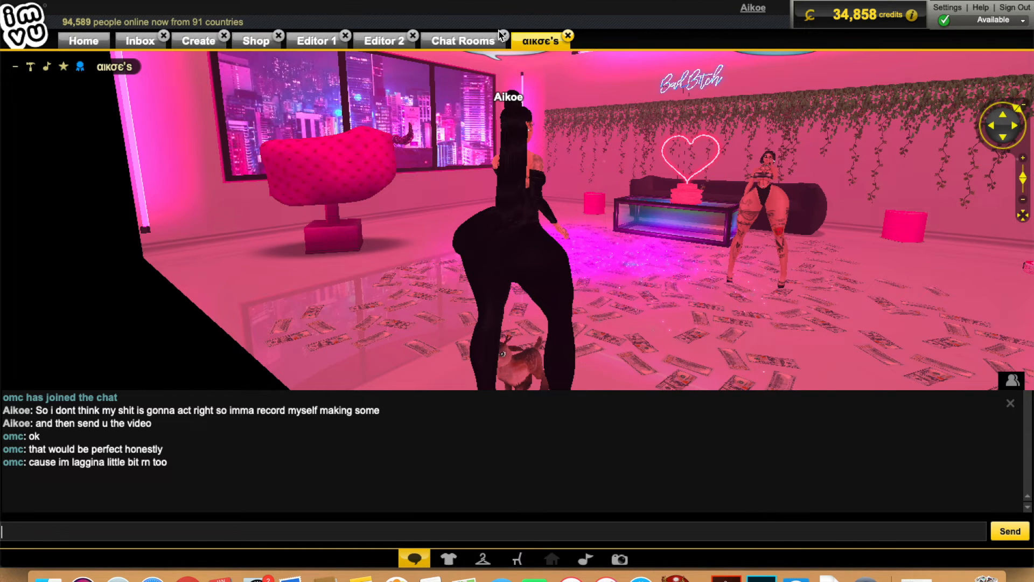
pyautogui.click(381, 42)
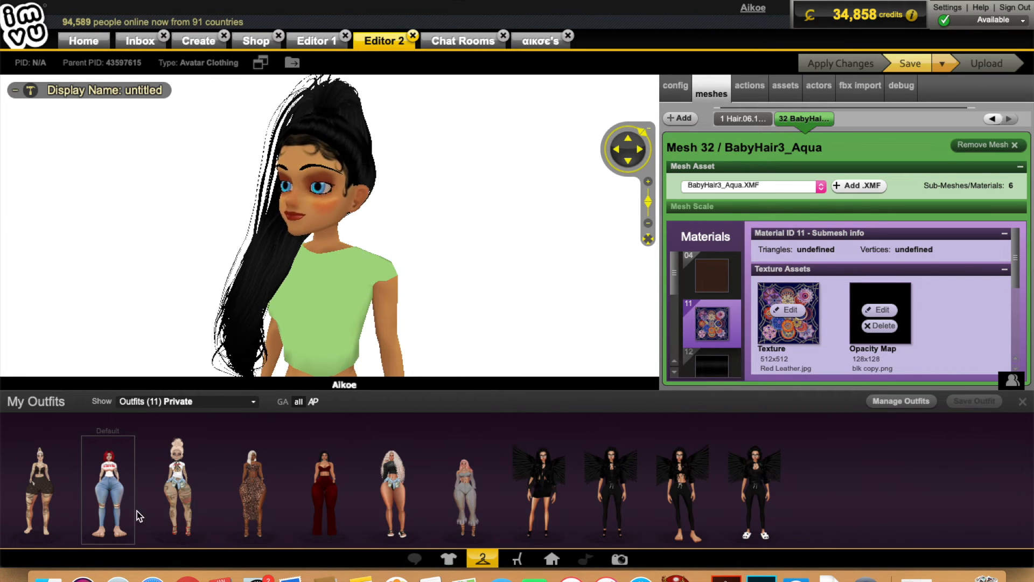
pyautogui.click(109, 541)
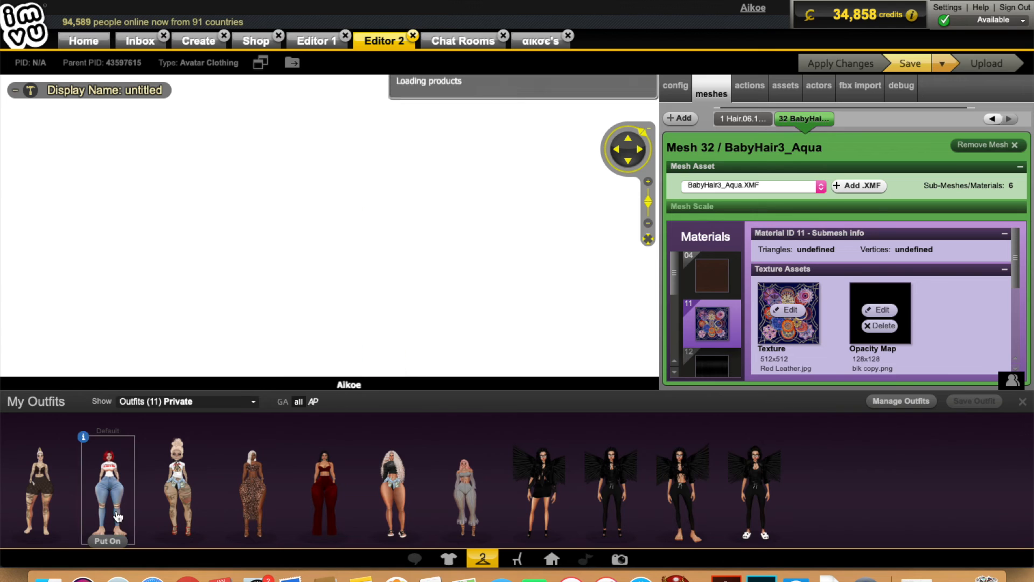
pyautogui.click(483, 561)
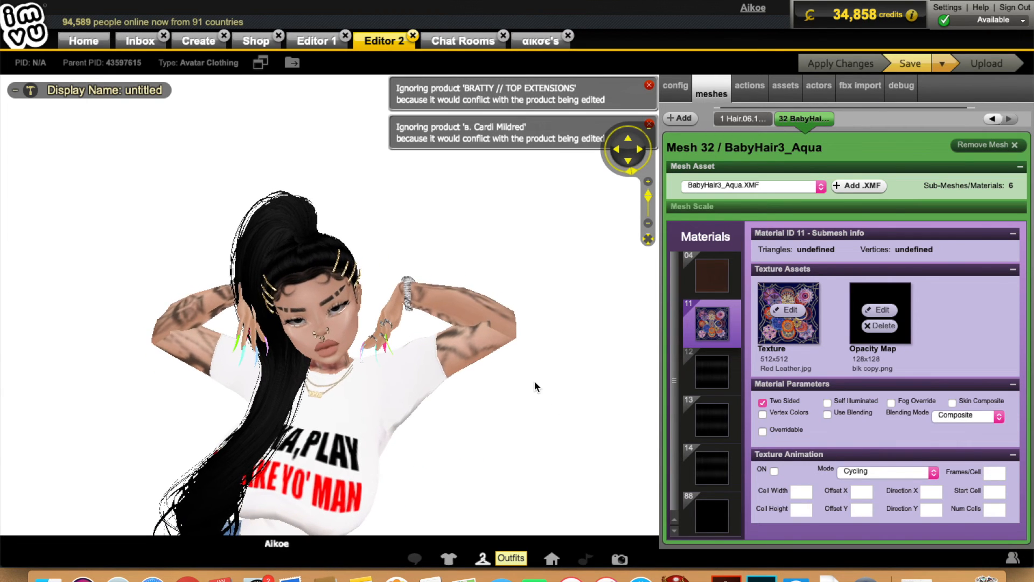
pyautogui.click(628, 162)
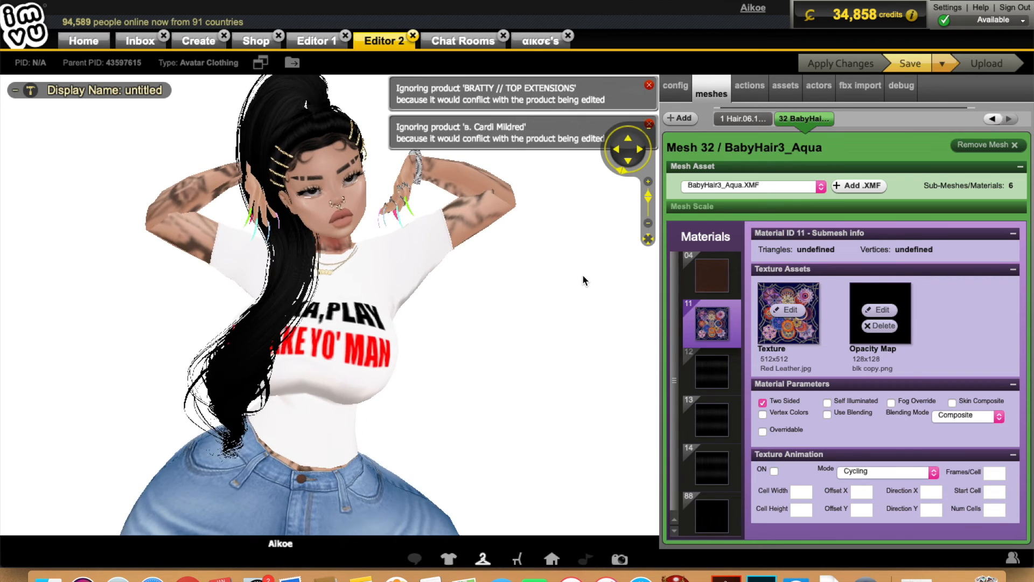
# Take the gold hair pins off the avatar through the items it is wearing
pyautogui.click(450, 560)
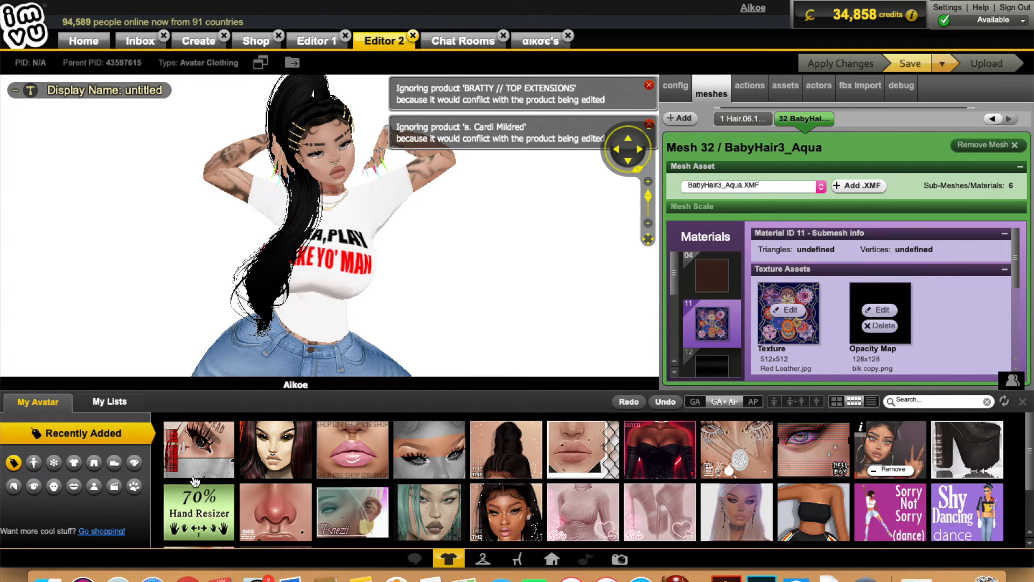
pyautogui.click(38, 463)
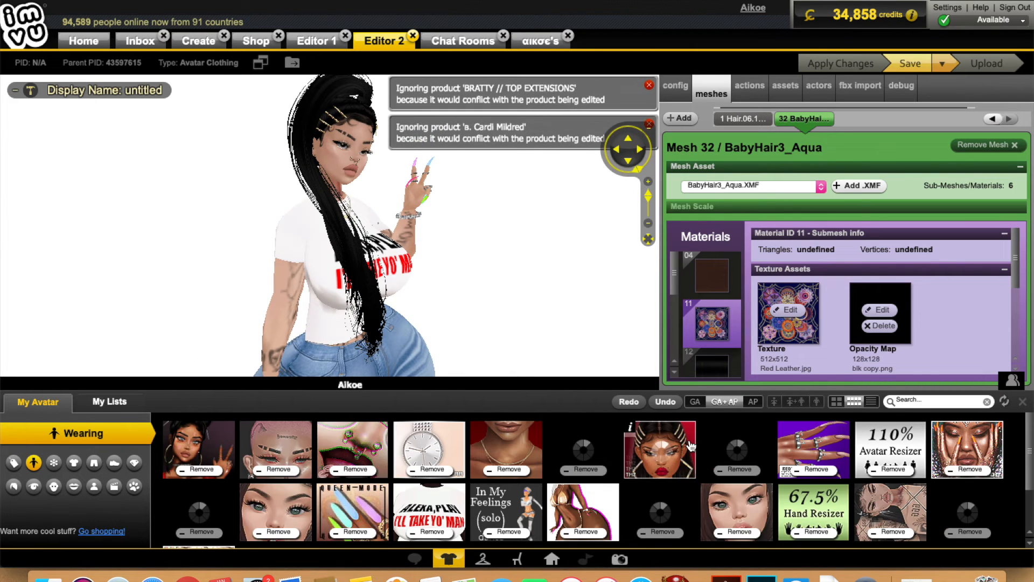
pyautogui.click(457, 560)
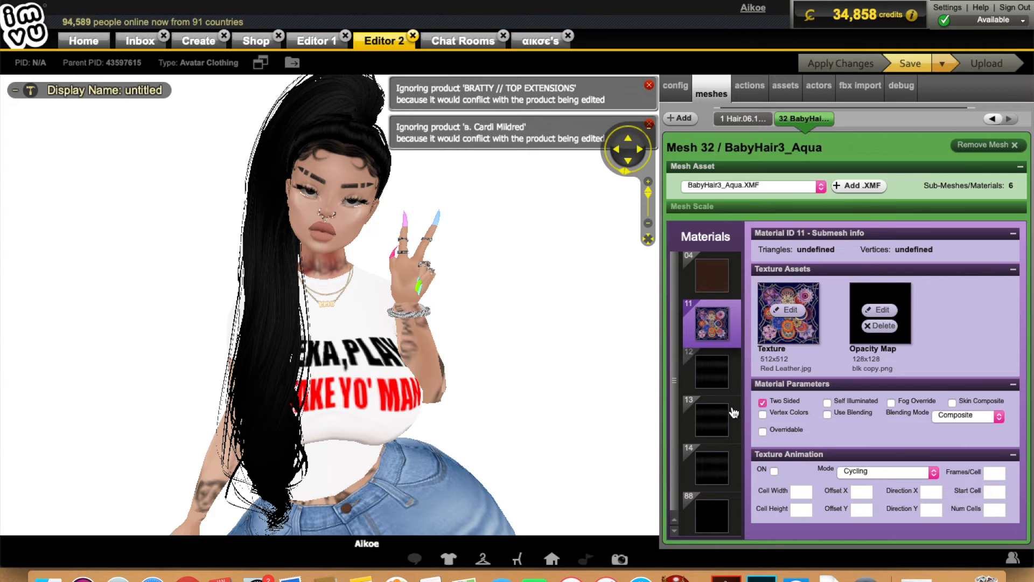
# Load b4.png from Burp 2018 Babyhair as the opacity map of material 88 on the baby-hair mesh and apply the changes
pyautogui.click(701, 514)
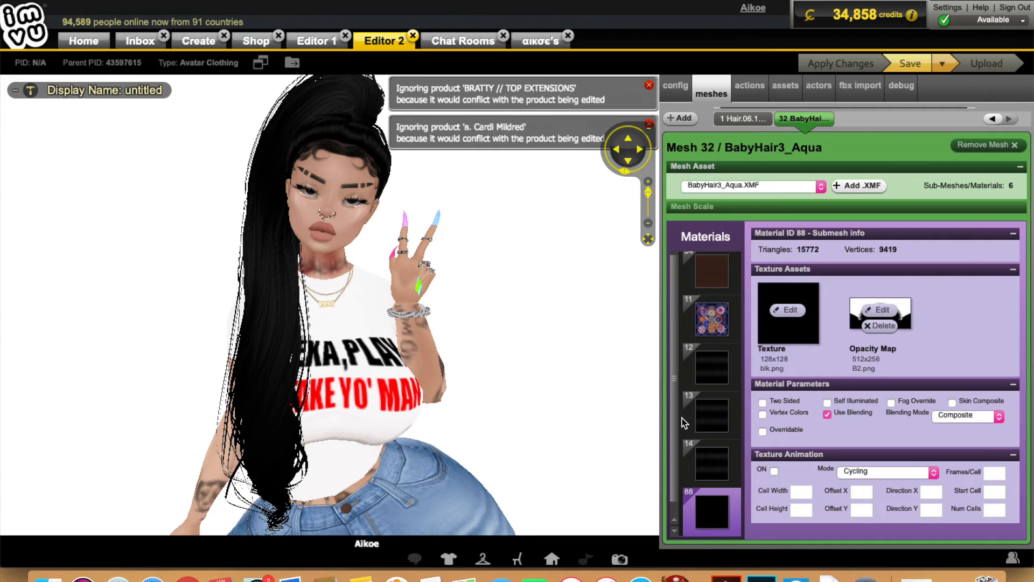
pyautogui.click(884, 313)
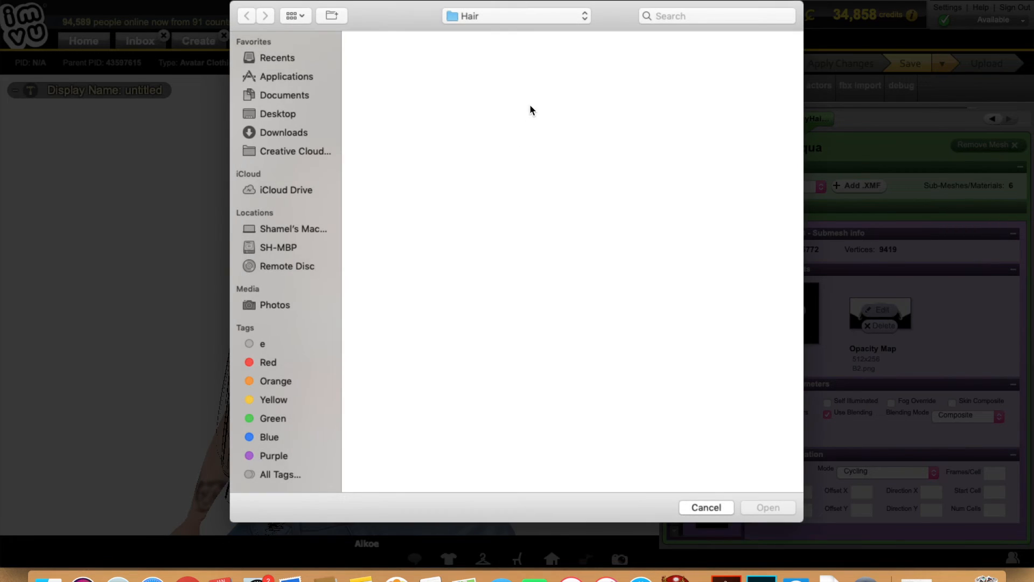
pyautogui.click(522, 15)
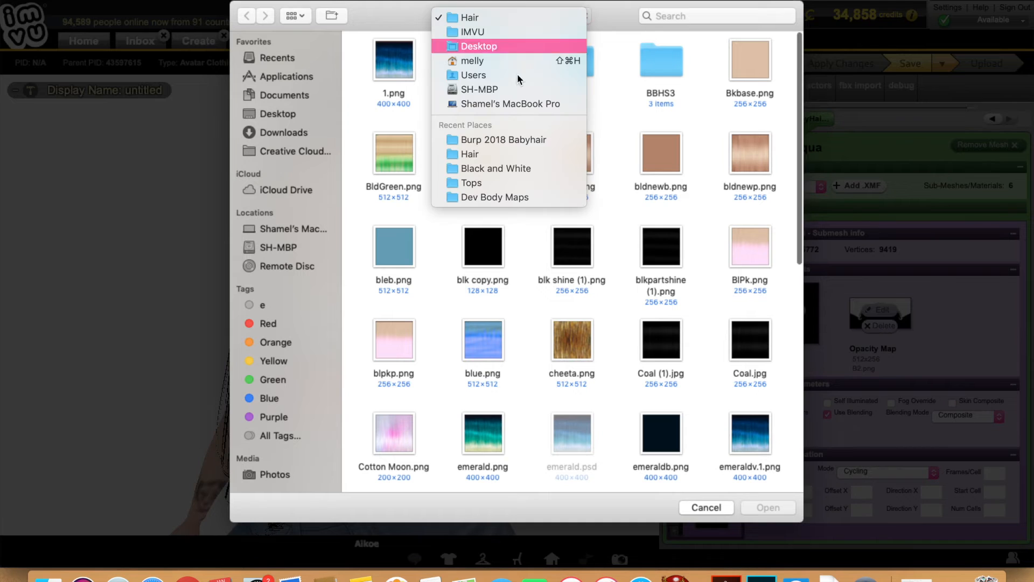
pyautogui.click(509, 141)
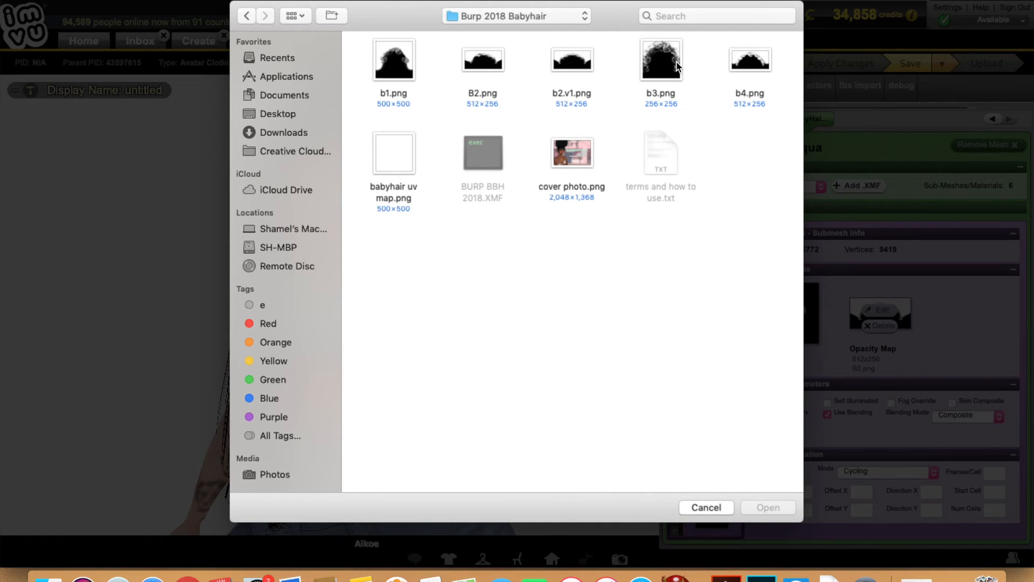
pyautogui.click(749, 64)
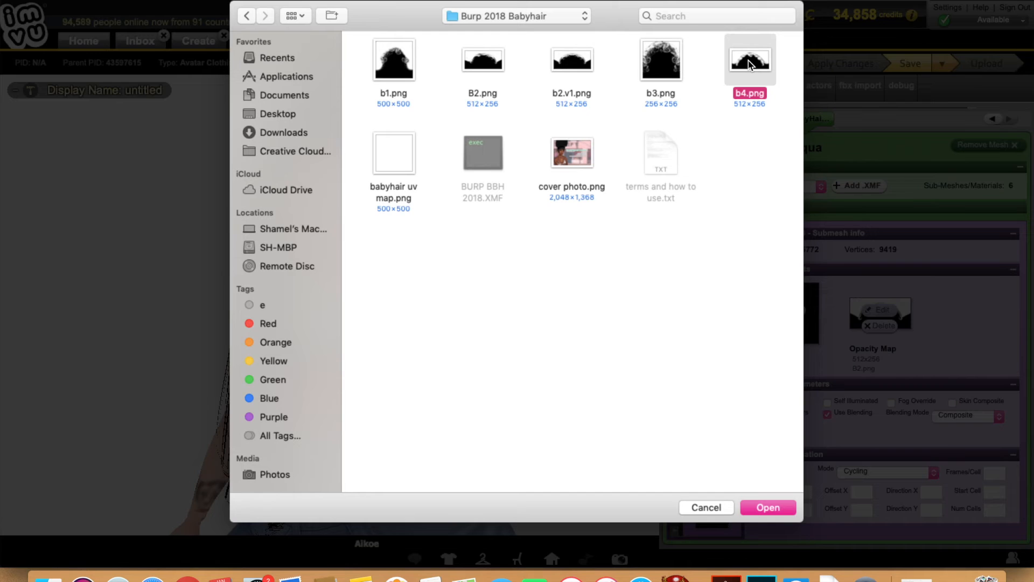
pyautogui.press('Return')
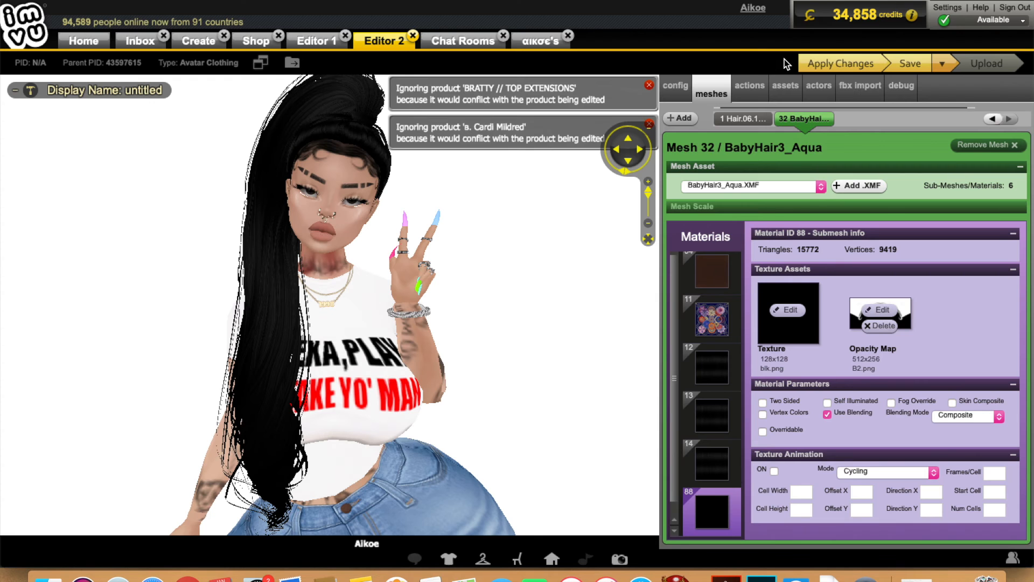
pyautogui.click(828, 65)
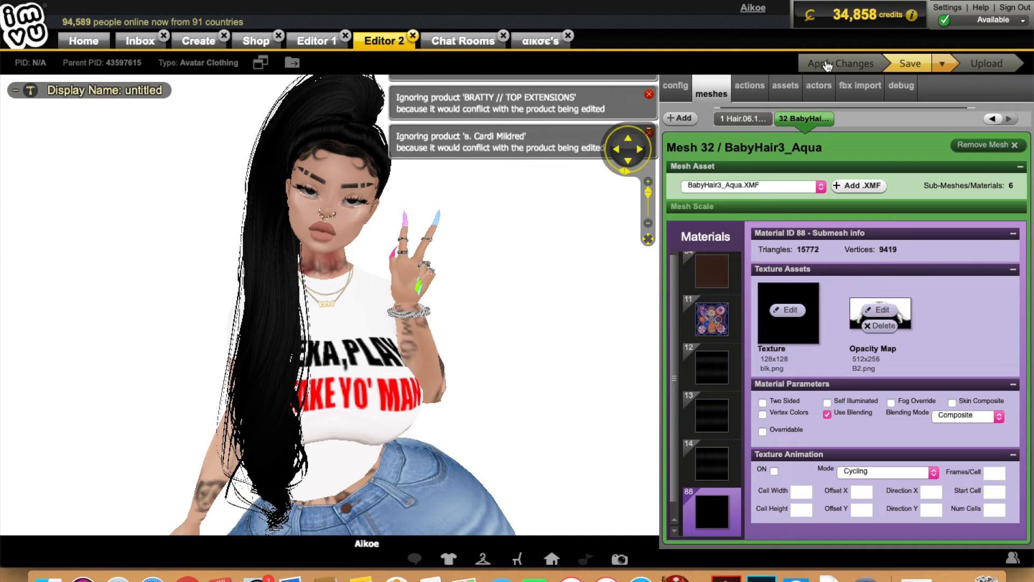
pyautogui.moveTo(564, 305); pyautogui.dragTo(554, 358)
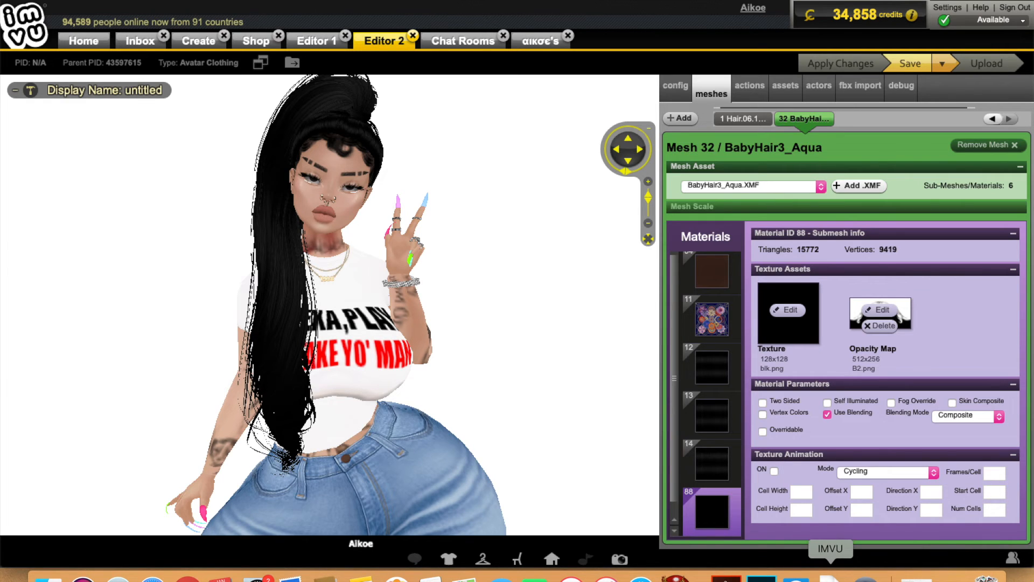
# Switch to Photoshop and set the opacity of Layer 5 copy 8 to 96%
pyautogui.click(796, 576)
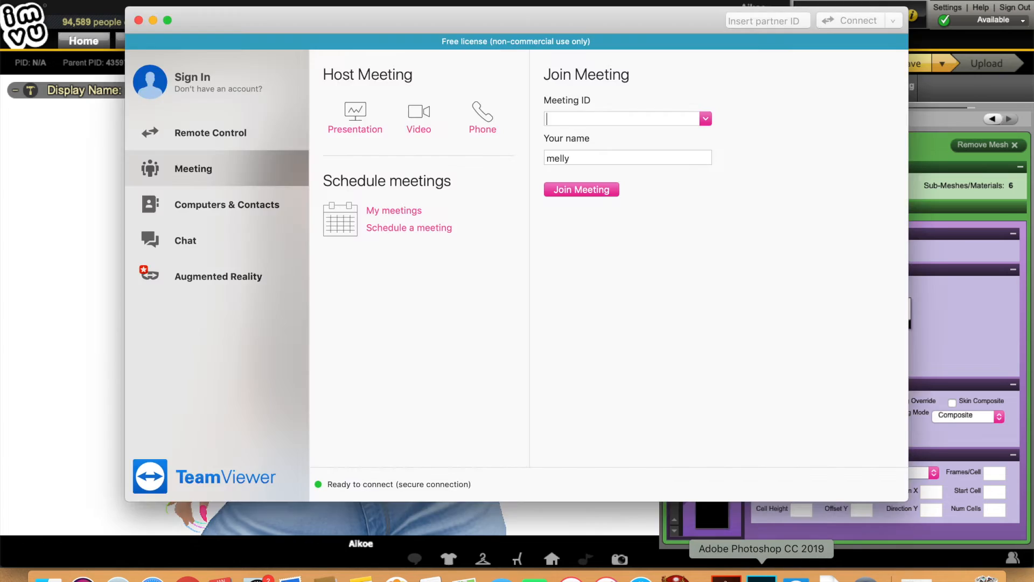
pyautogui.click(762, 577)
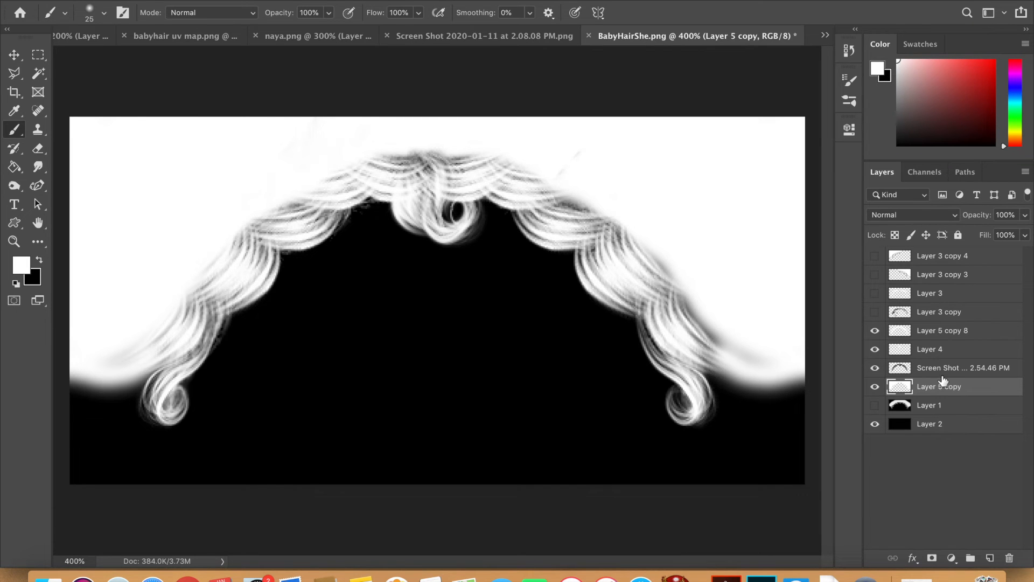
pyautogui.click(934, 351)
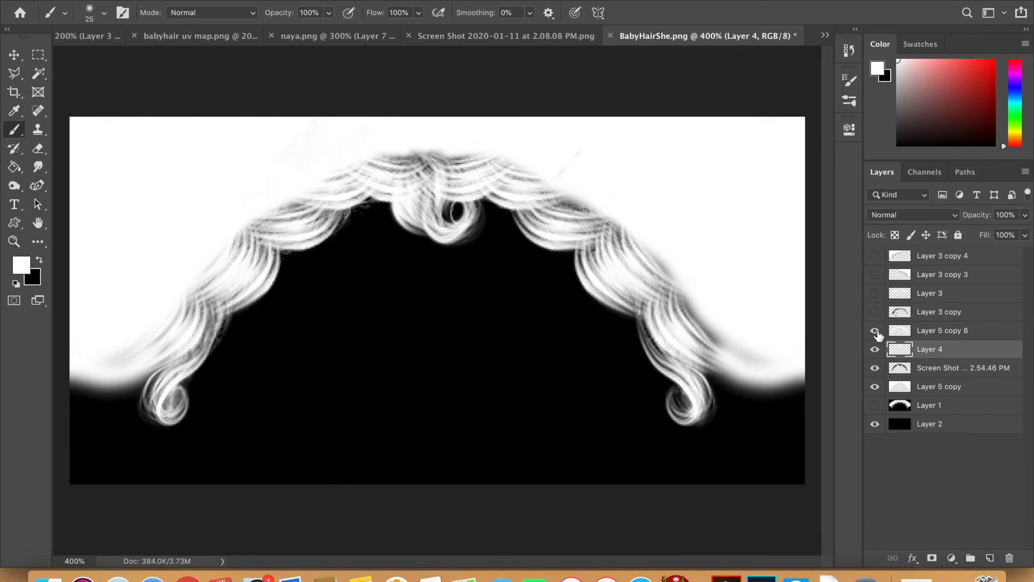
pyautogui.click(875, 331)
pyautogui.click(875, 331)
pyautogui.click(1024, 216)
pyautogui.moveTo(1001, 232); pyautogui.dragTo(1021, 231)
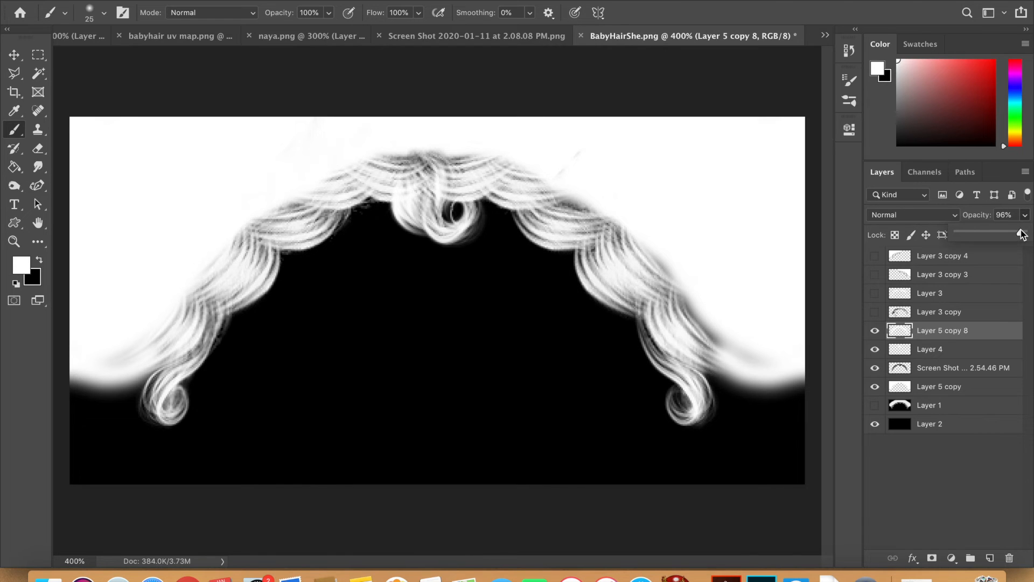
# Set the opacity of Layer 4 to 83%
pyautogui.click(953, 351)
pyautogui.click(1025, 215)
pyautogui.moveTo(1000, 232); pyautogui.dragTo(1014, 232)
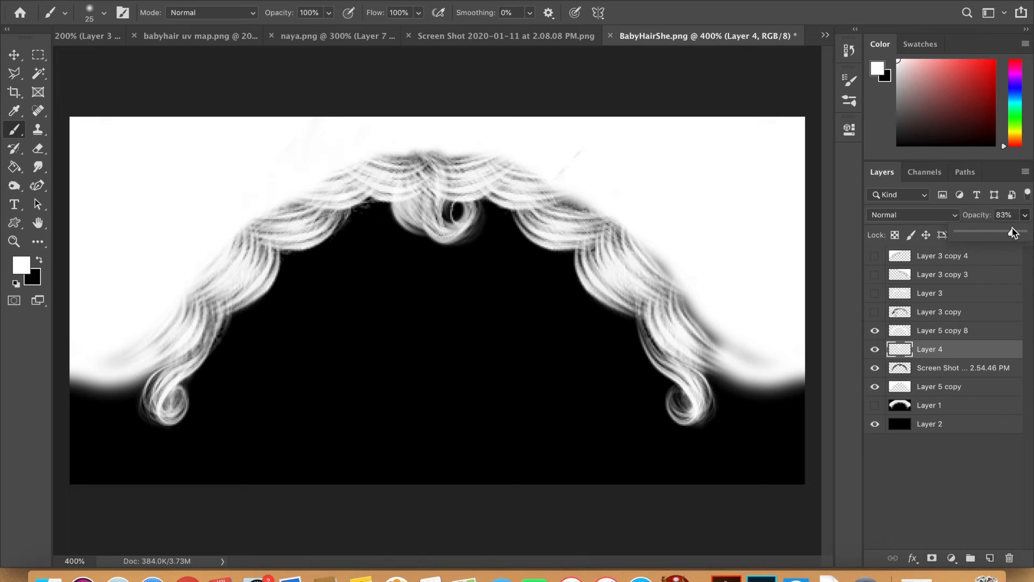
# Quick-export the adjusted texture as PNG, replacing the existing b4.png in the Burp 2018 Babyhair folder
pyautogui.click(130, 1)
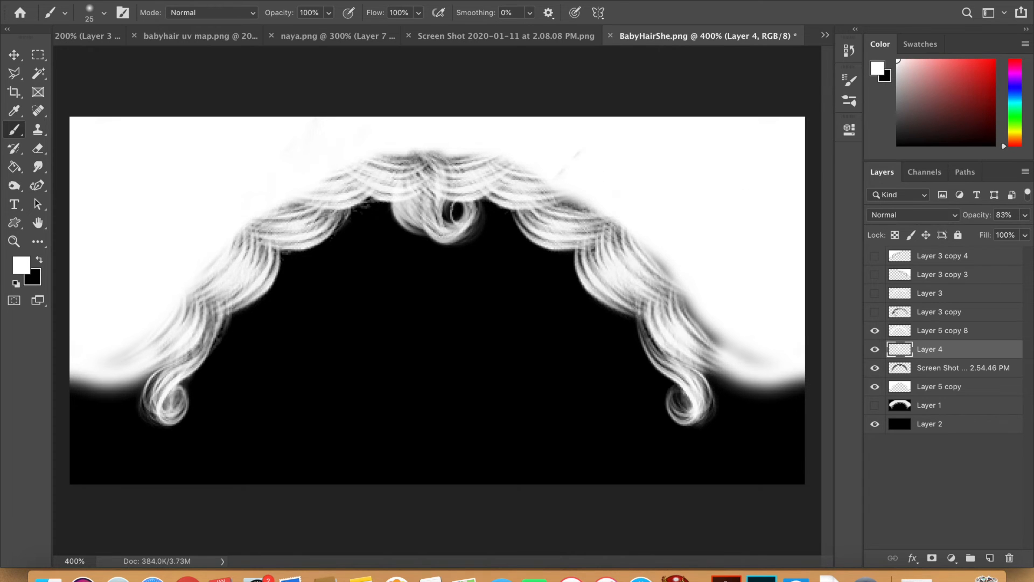
pyautogui.moveTo(199, 159)
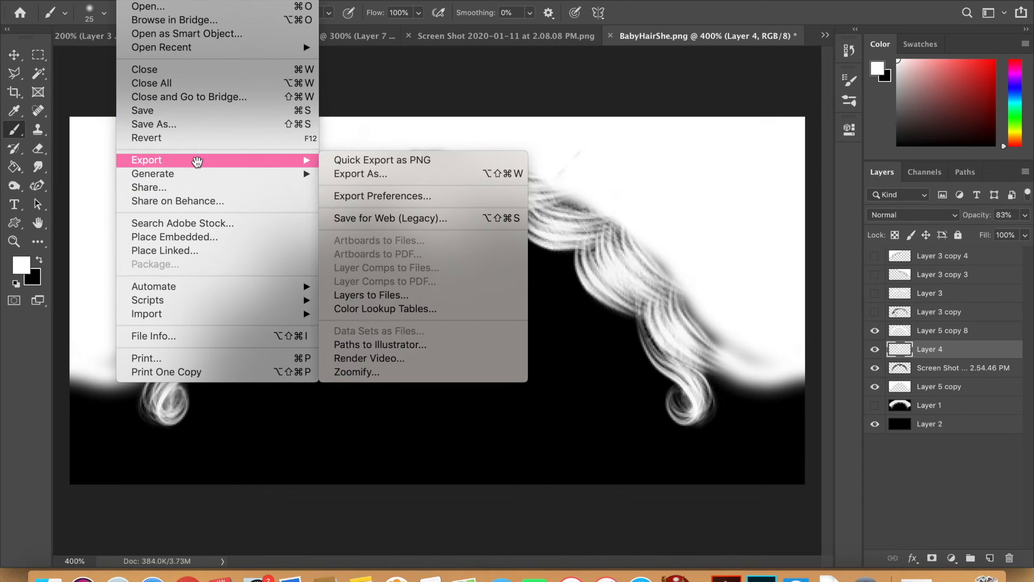
pyautogui.click(396, 160)
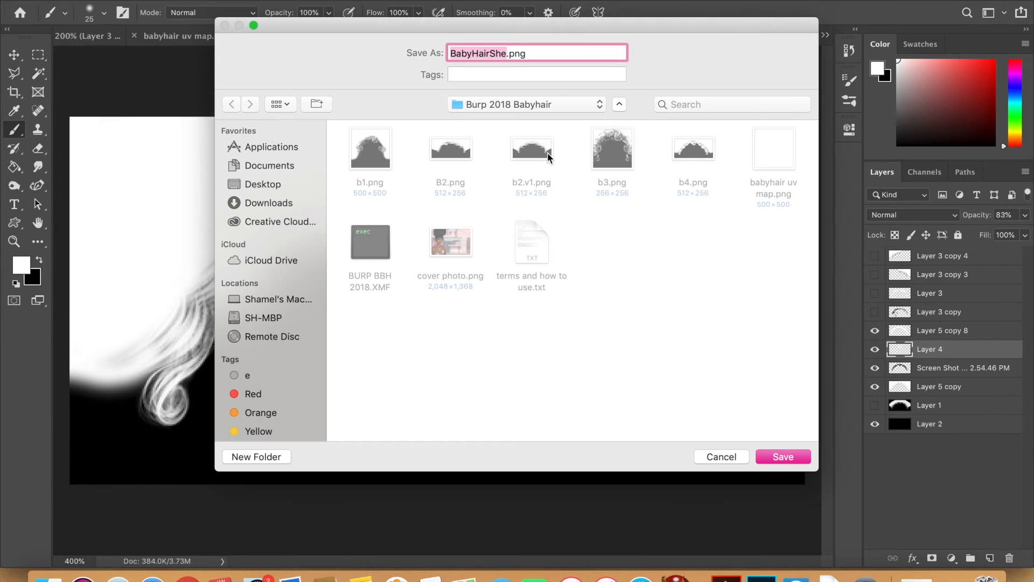
pyautogui.click(696, 156)
pyautogui.click(792, 460)
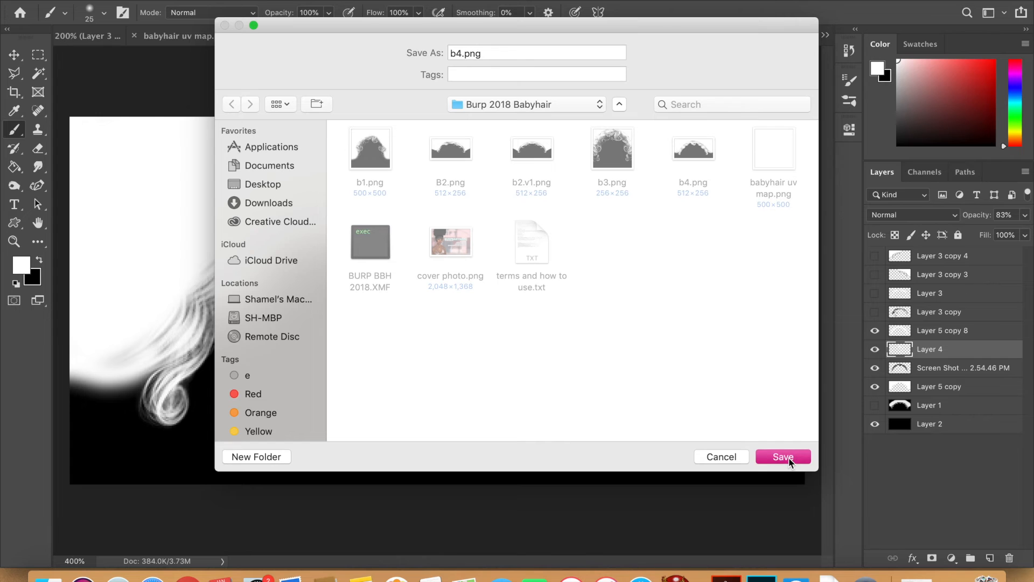
pyautogui.click(646, 122)
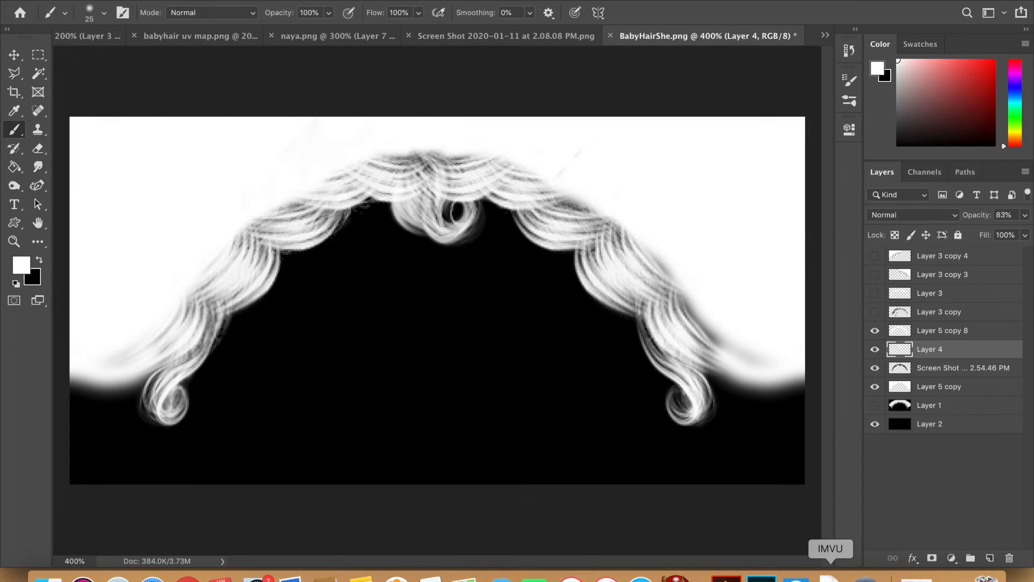
# Switch to IMVU, reload b4.png as the opacity map of material 88, and apply the changes to the avatar
pyautogui.click(830, 574)
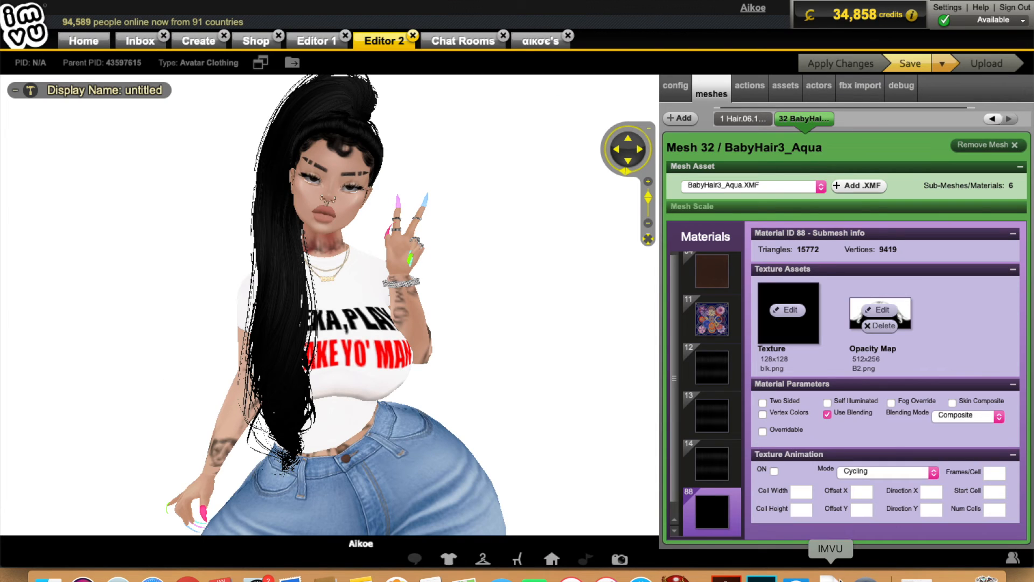
pyautogui.click(885, 315)
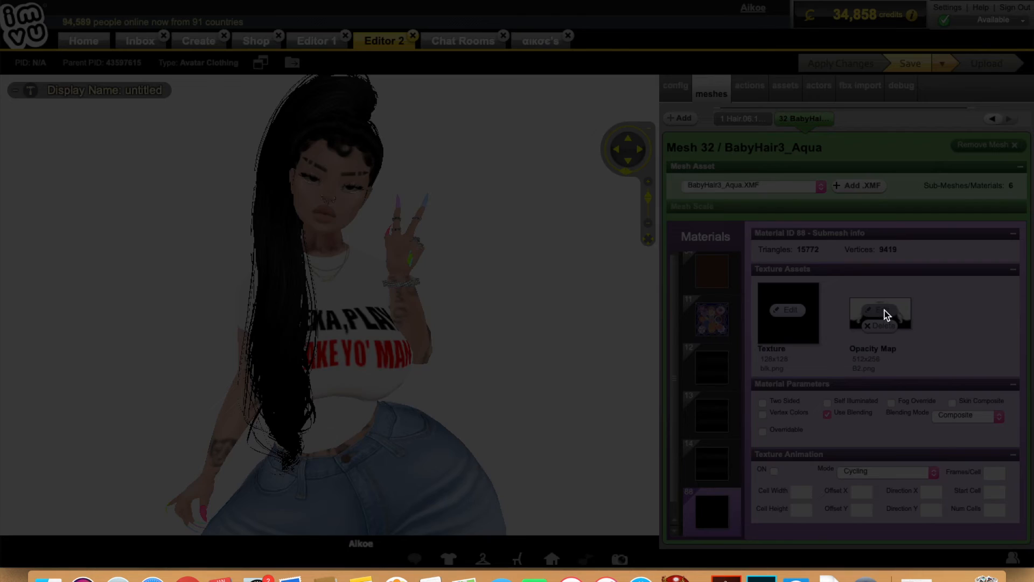
pyautogui.doubleClick(759, 64)
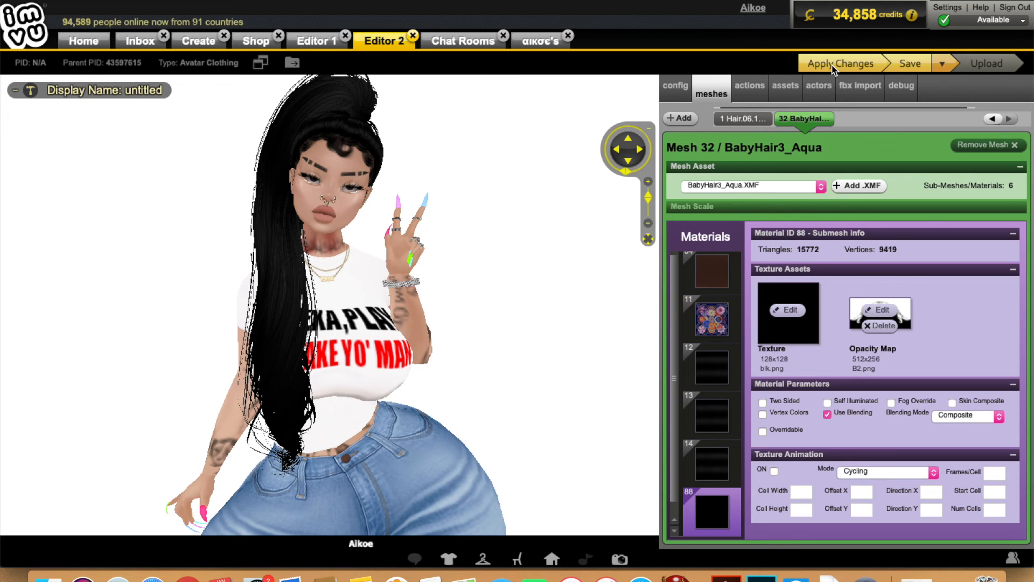
pyautogui.click(833, 65)
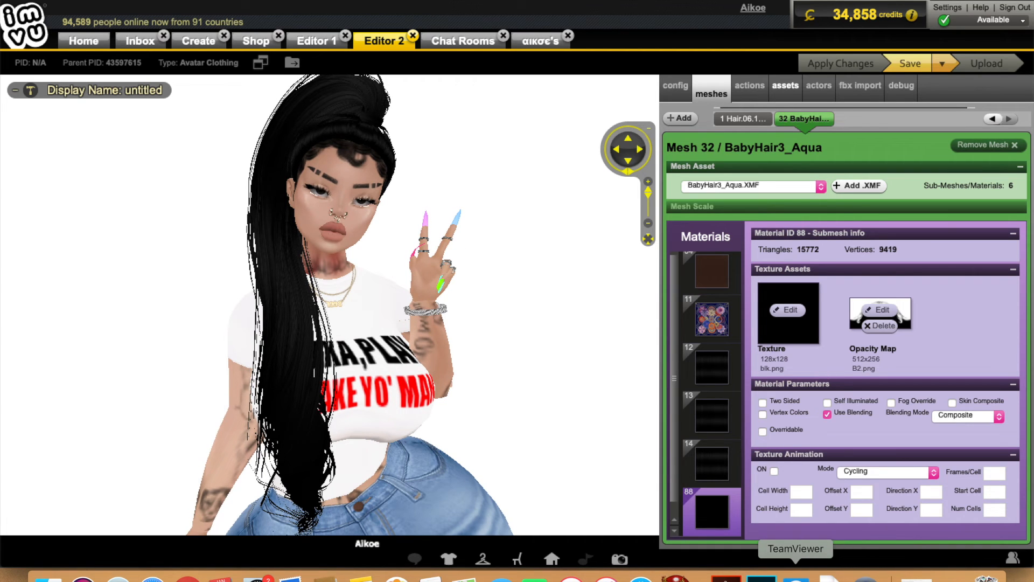
# Switch to Photoshop and hide Layer 4
pyautogui.click(761, 576)
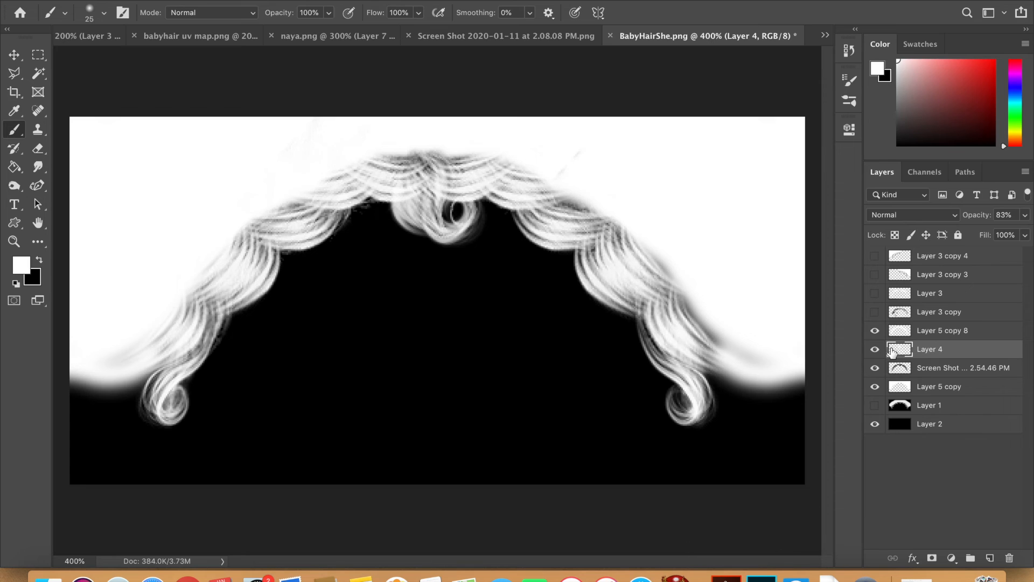
pyautogui.click(876, 350)
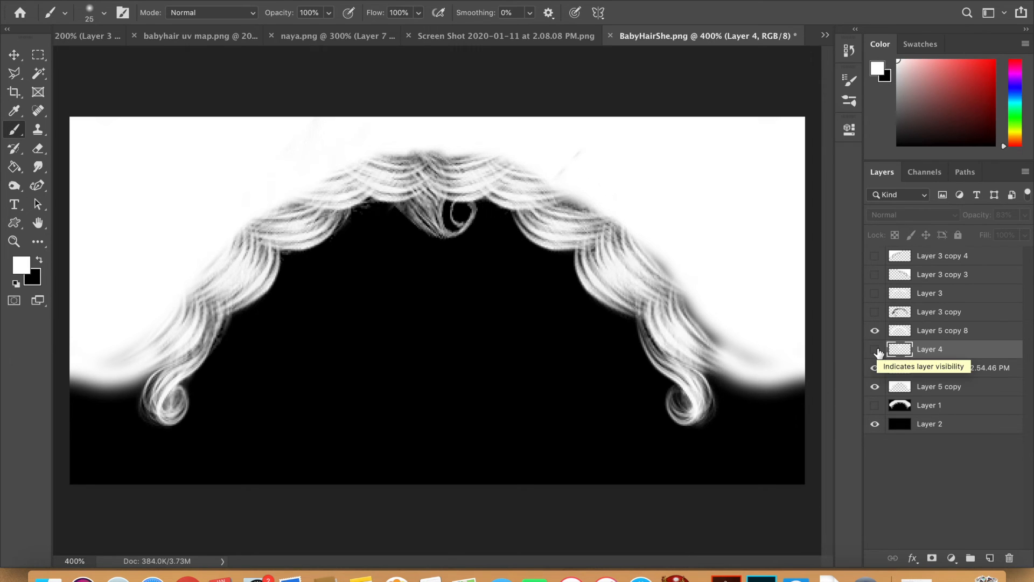
# Quick-export the texture without Layer 4 as PNG, replacing the existing b4.png in the Burp 2018 Babyhair folder
pyautogui.click(127, 1)
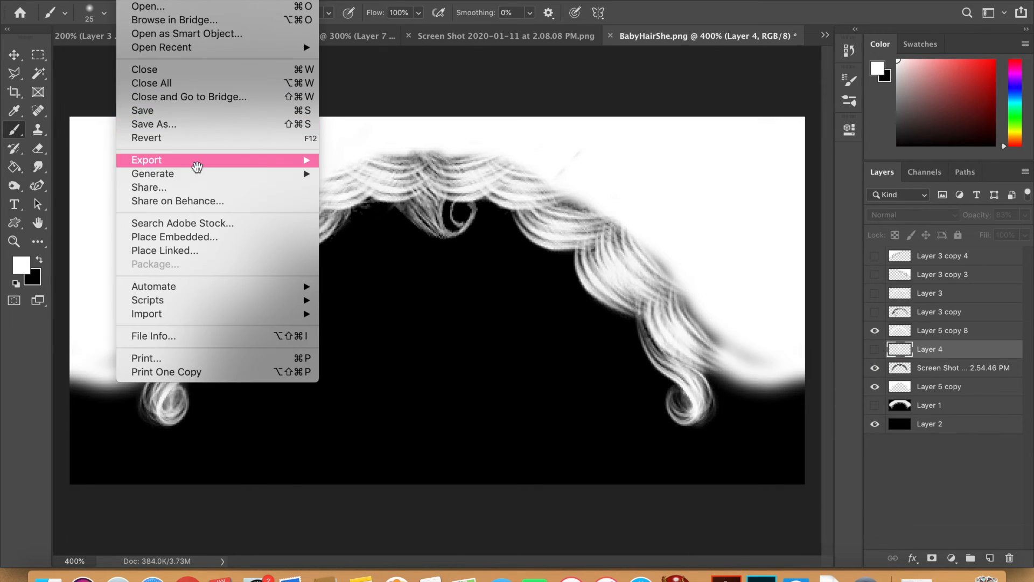
pyautogui.moveTo(190, 159)
pyautogui.click(438, 161)
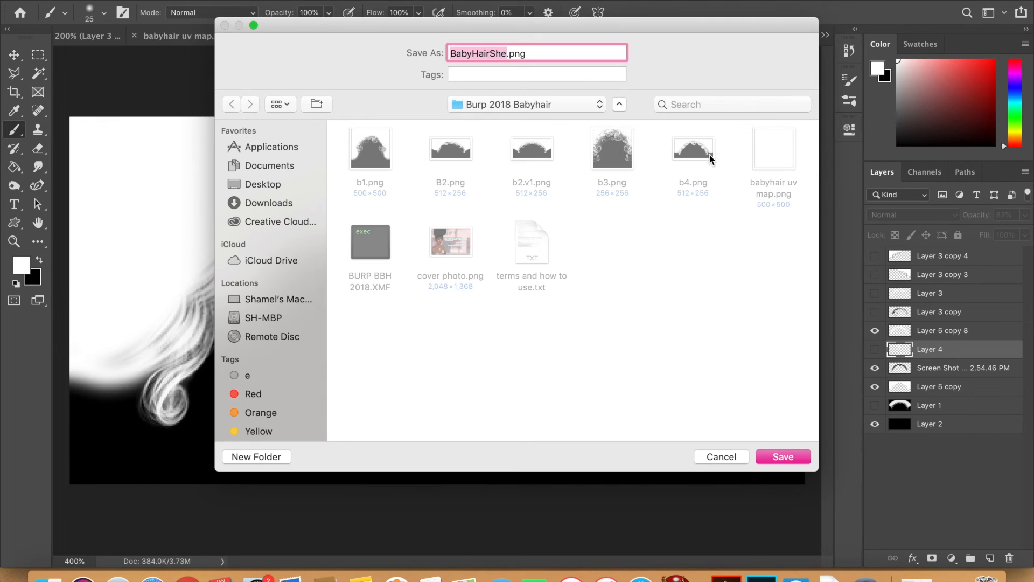
pyautogui.click(706, 155)
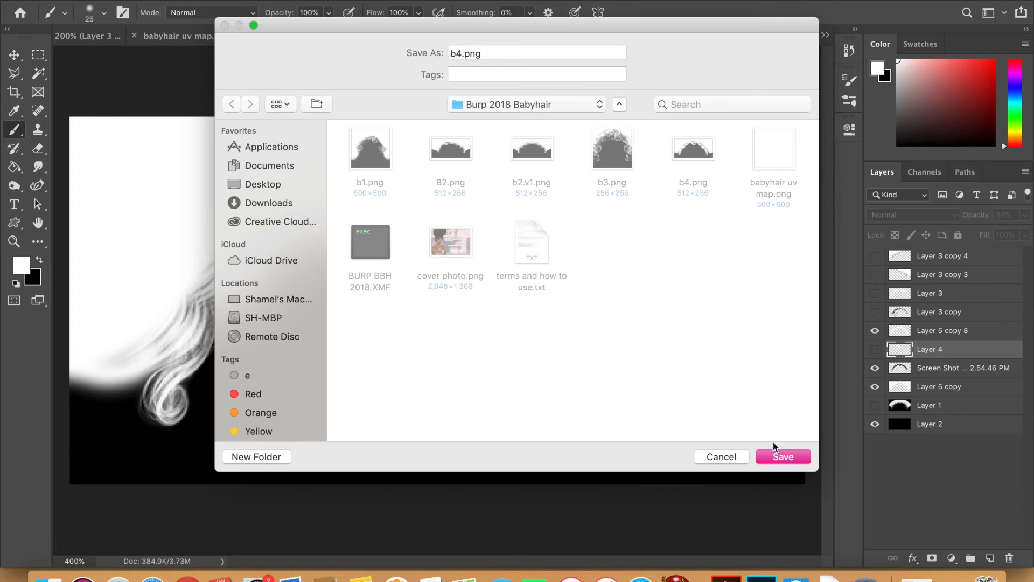
pyautogui.click(781, 458)
pyautogui.click(621, 116)
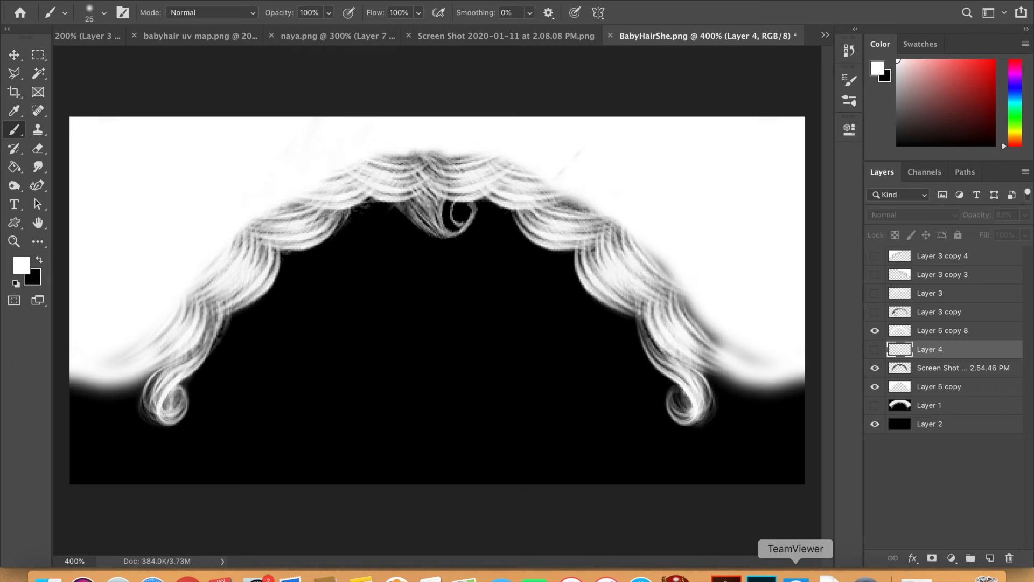
# Switch to IMVU, load b4.png again as the opacity map of material 88, and apply the changes
pyautogui.click(830, 574)
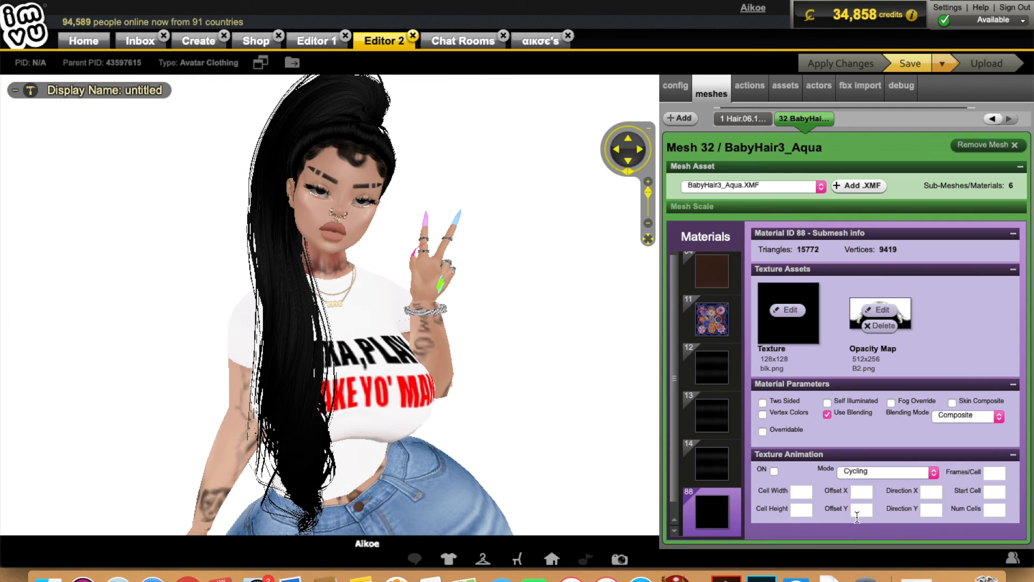
pyautogui.click(875, 312)
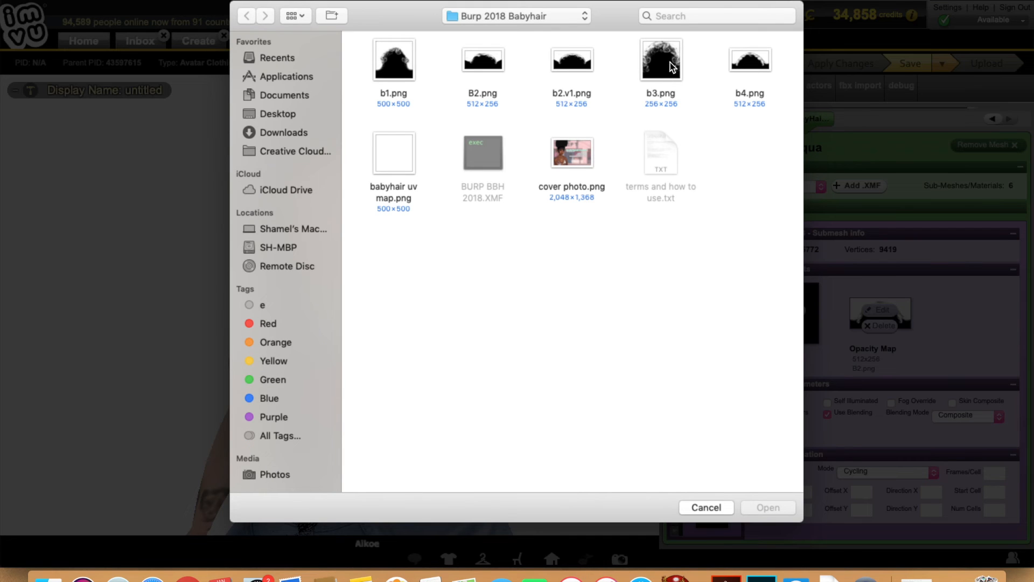
pyautogui.click(749, 63)
pyautogui.press('Return')
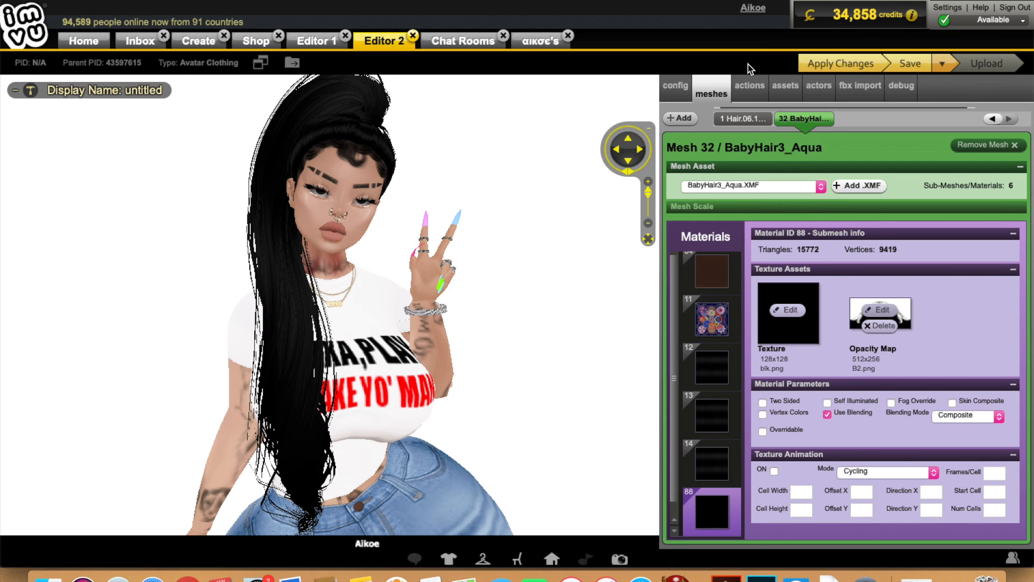
pyautogui.click(843, 66)
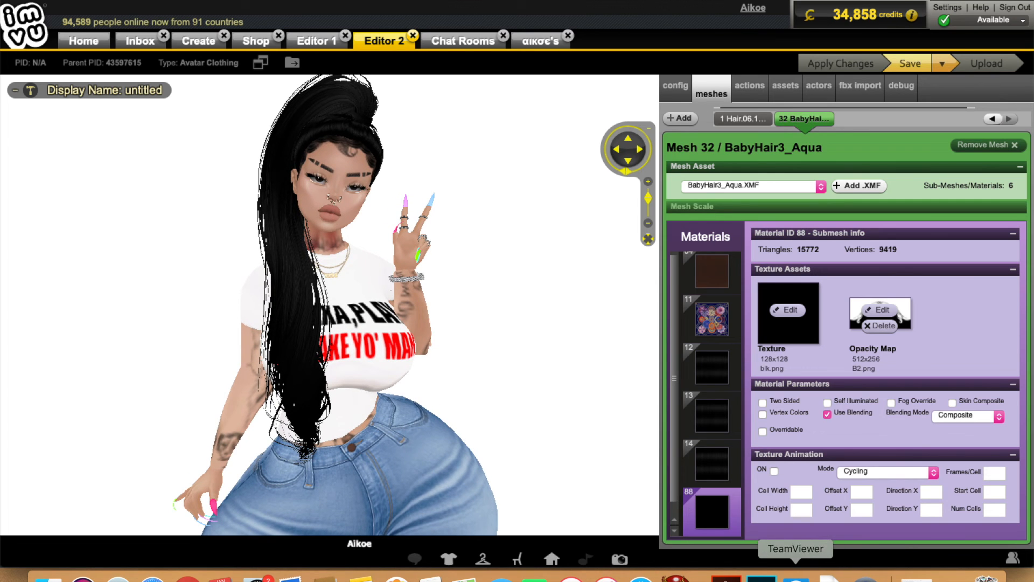
# Switch to Photoshop, compare the hair layers by toggling their visibility, and leave the 2.54.46 PM screenshot layer hidden
pyautogui.click(762, 577)
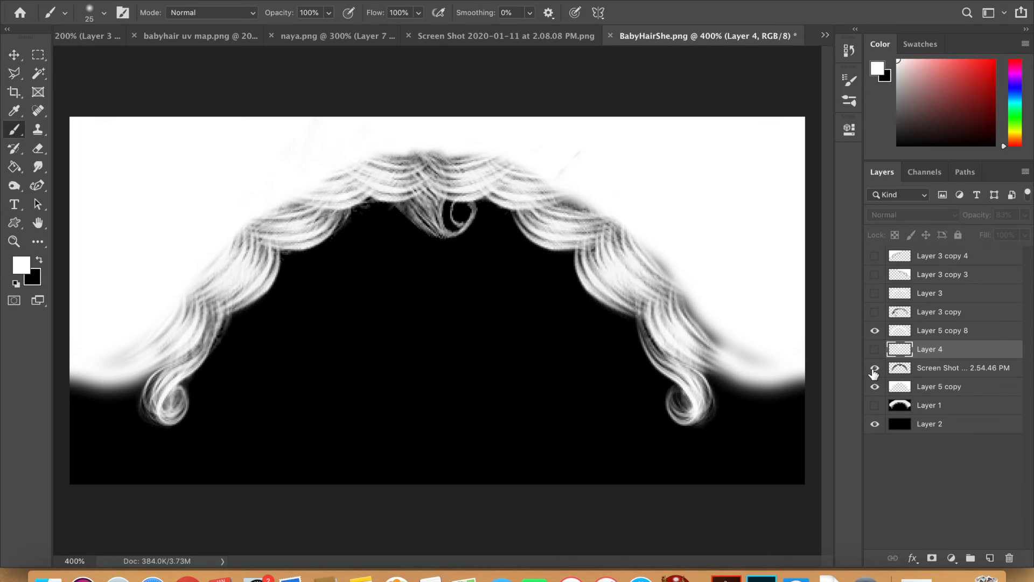
pyautogui.click(874, 369)
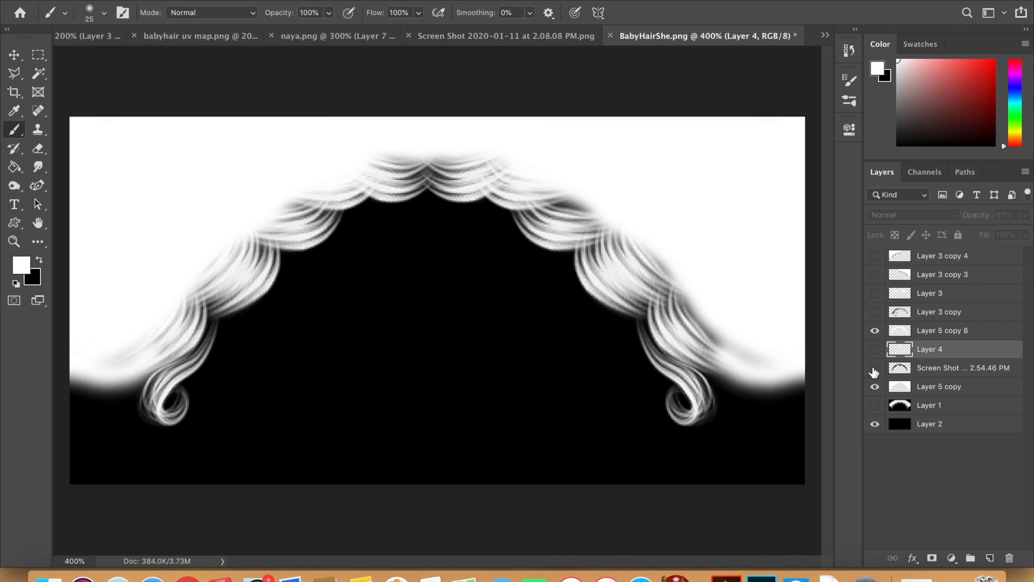
pyautogui.click(875, 331)
pyautogui.click(876, 330)
pyautogui.click(875, 312)
pyautogui.click(875, 313)
pyautogui.click(875, 368)
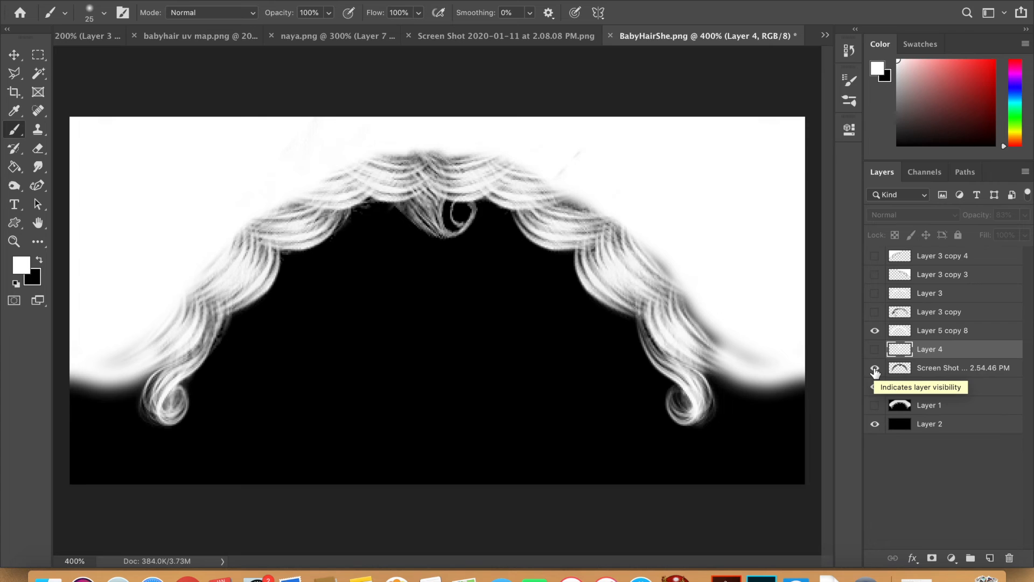
pyautogui.click(875, 369)
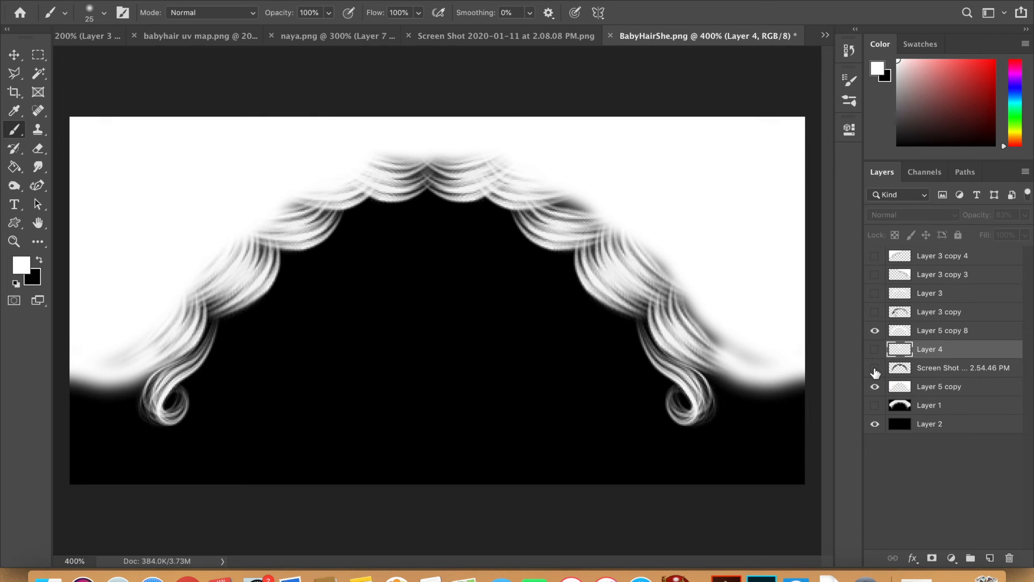
# Show Layer 4 and free-transform its curl to about 70% width and 82% height
pyautogui.click(875, 350)
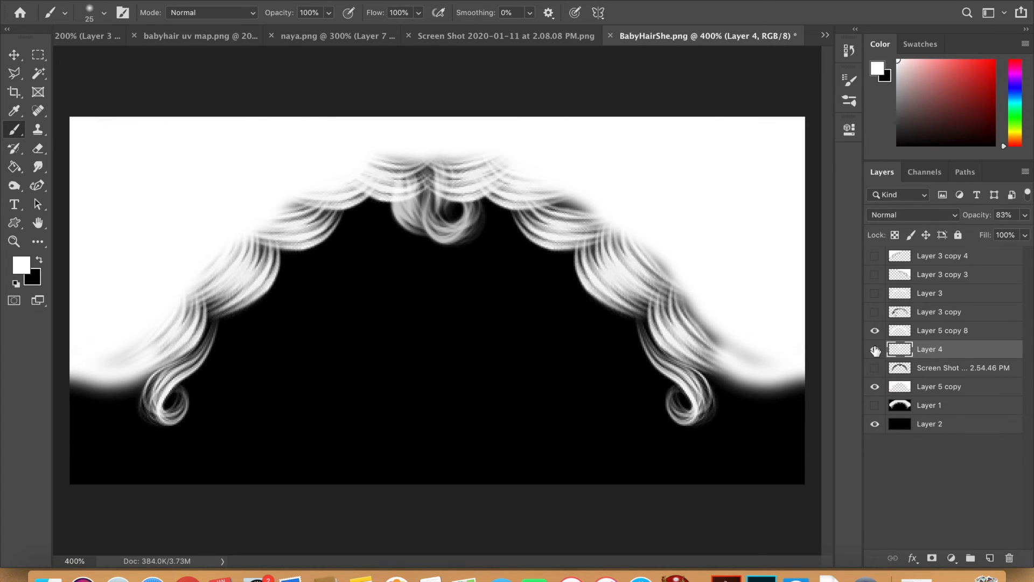
pyautogui.press('super+t')
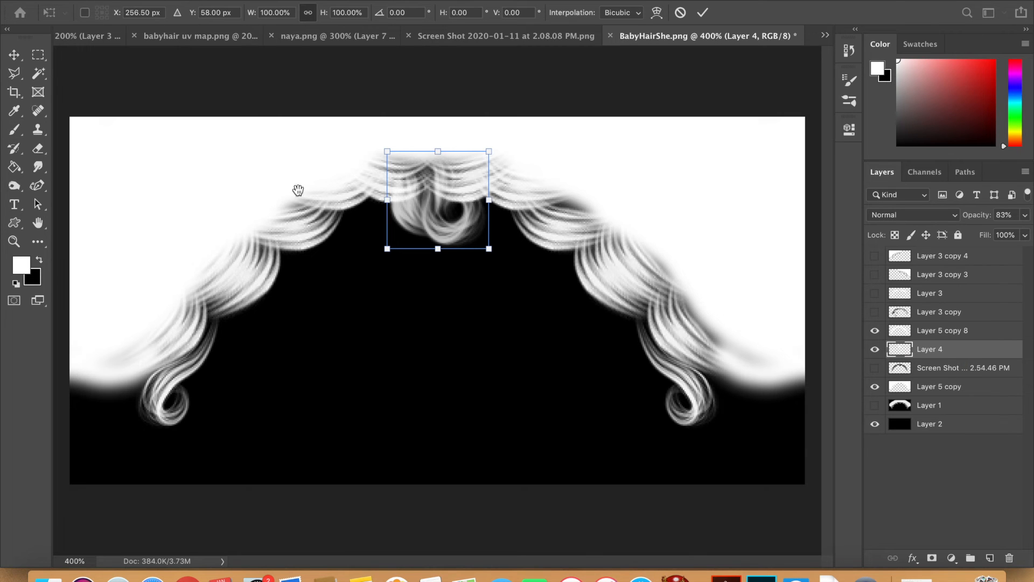
pyautogui.moveTo(437, 248)
pyautogui.mouseDown()
pyautogui.moveTo(439, 281)
pyautogui.moveTo(438, 253)
pyautogui.mouseUp()
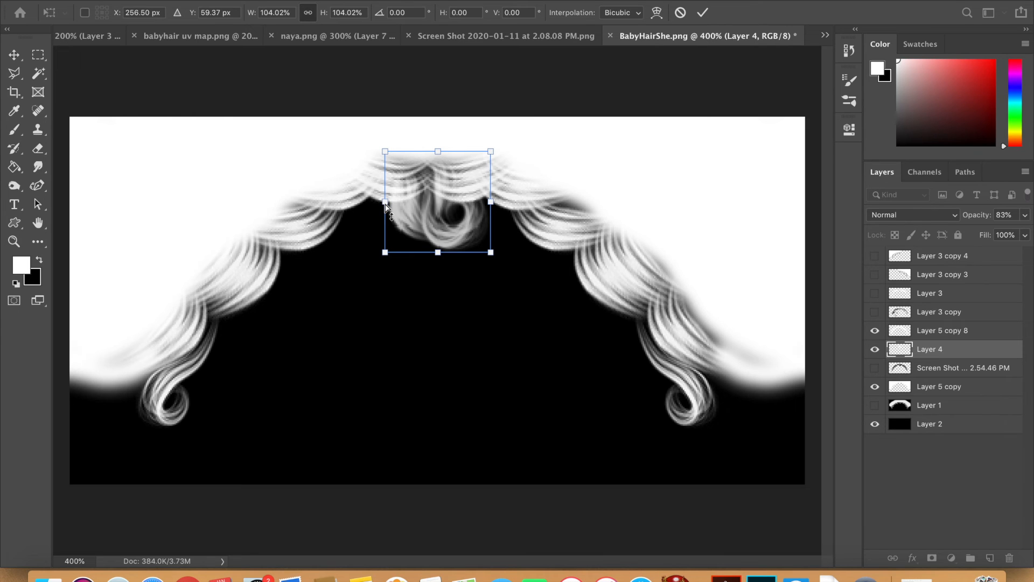
pyautogui.press('super+z')
pyautogui.moveTo(384, 199); pyautogui.dragTo(417, 200)
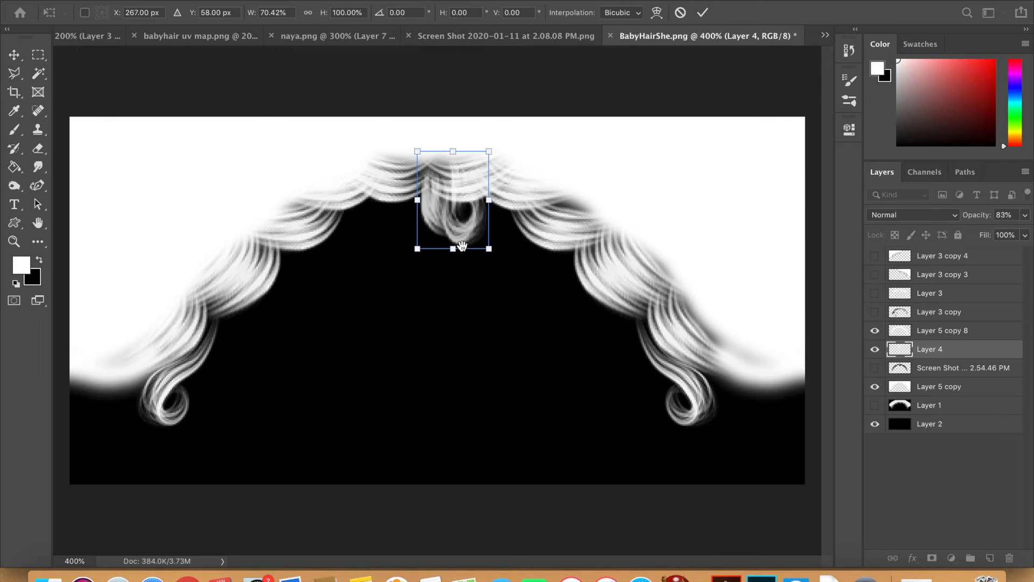
pyautogui.moveTo(462, 249)
pyautogui.mouseDown()
pyautogui.moveTo(461, 281)
pyautogui.moveTo(459, 232)
pyautogui.mouseUp()
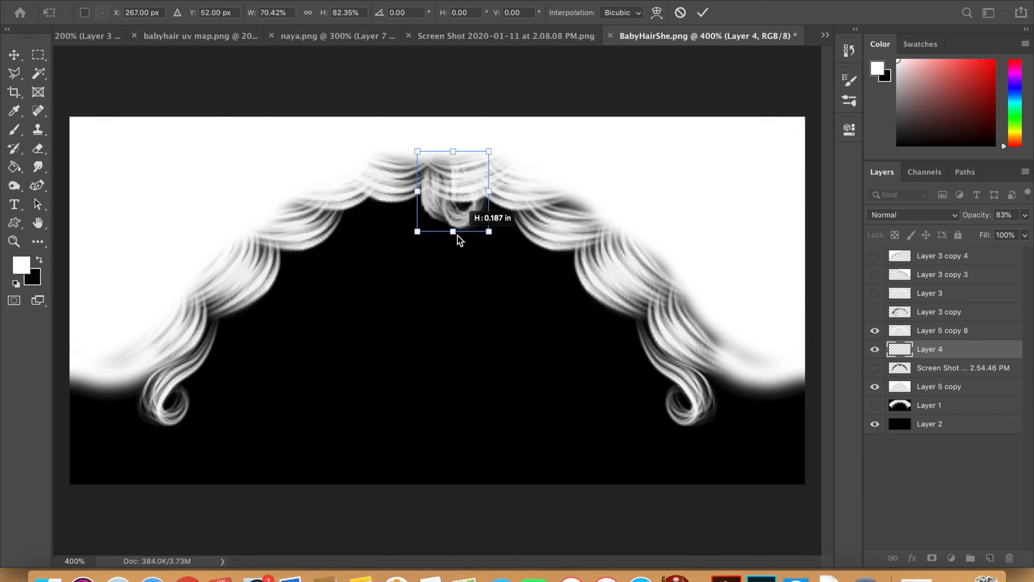
pyautogui.click(1010, 535)
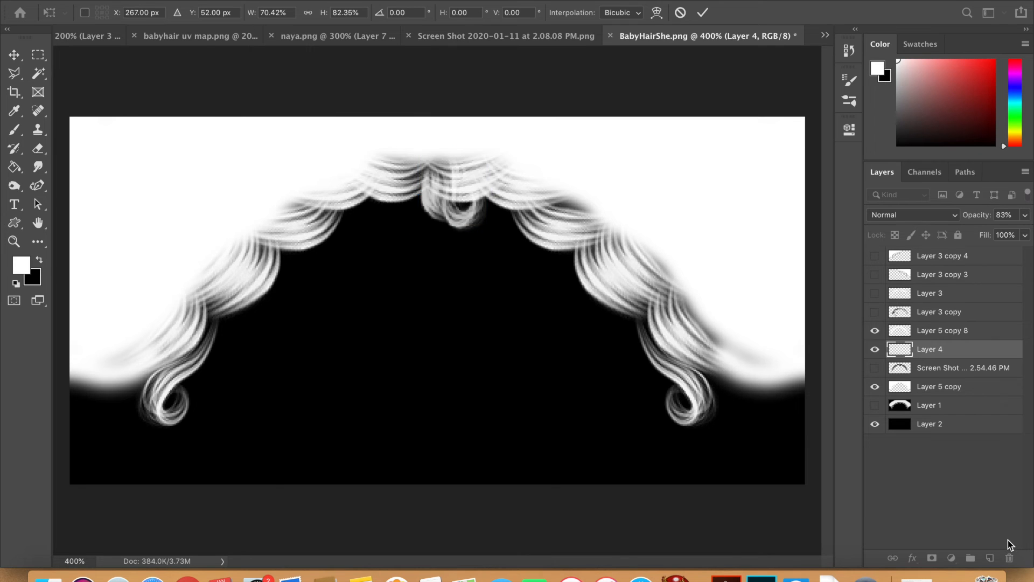
# Add a new layer and draw a seven-point curl path with the Curvature Pen, running down from the middle of the hairline
pyautogui.click(990, 560)
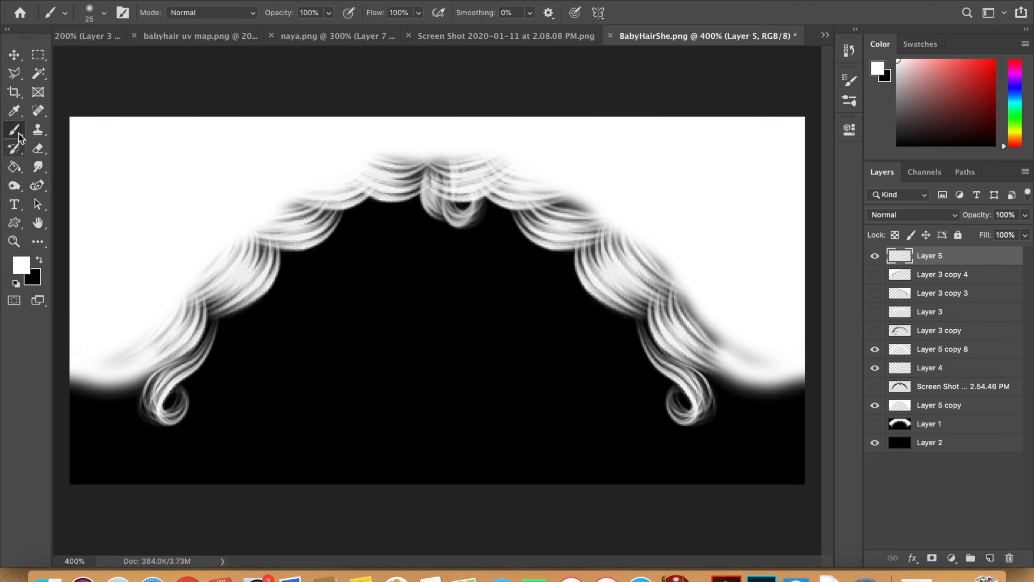
pyautogui.click(42, 189)
pyautogui.click(439, 155)
pyautogui.click(432, 198)
pyautogui.click(431, 231)
pyautogui.click(454, 255)
pyautogui.click(472, 242)
pyautogui.click(463, 221)
pyautogui.click(447, 230)
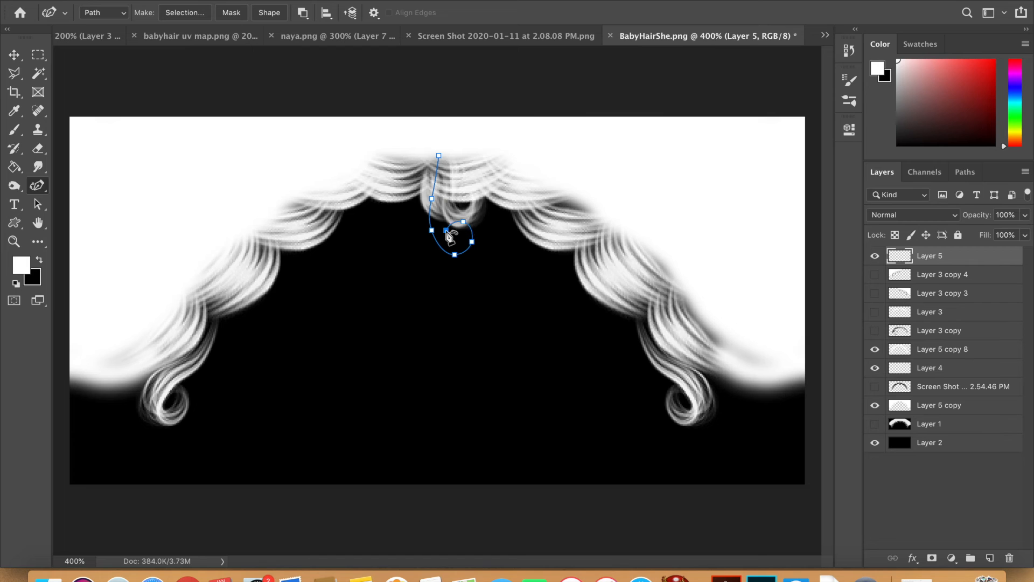
# Try to stroke the curl path with the 25 px brush and simulated pressure, and undo the stroke
pyautogui.rightClick(462, 248)
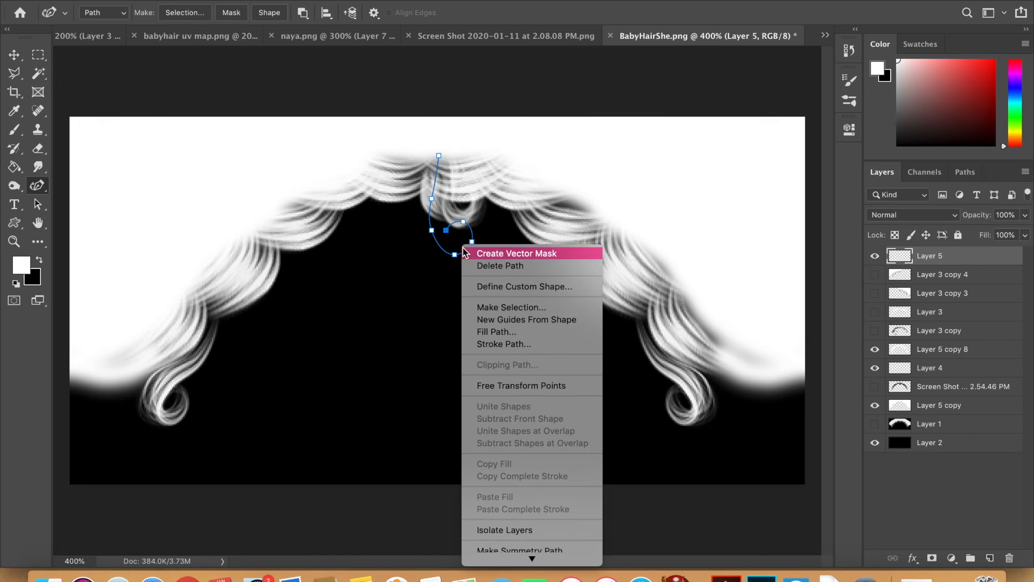
pyautogui.click(507, 346)
pyautogui.click(651, 250)
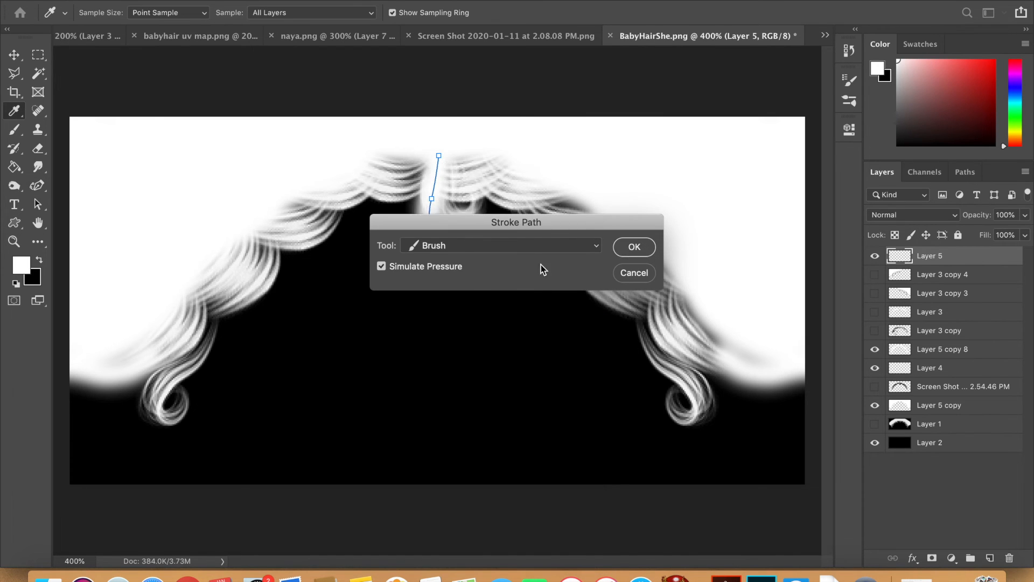
pyautogui.press('super+z')
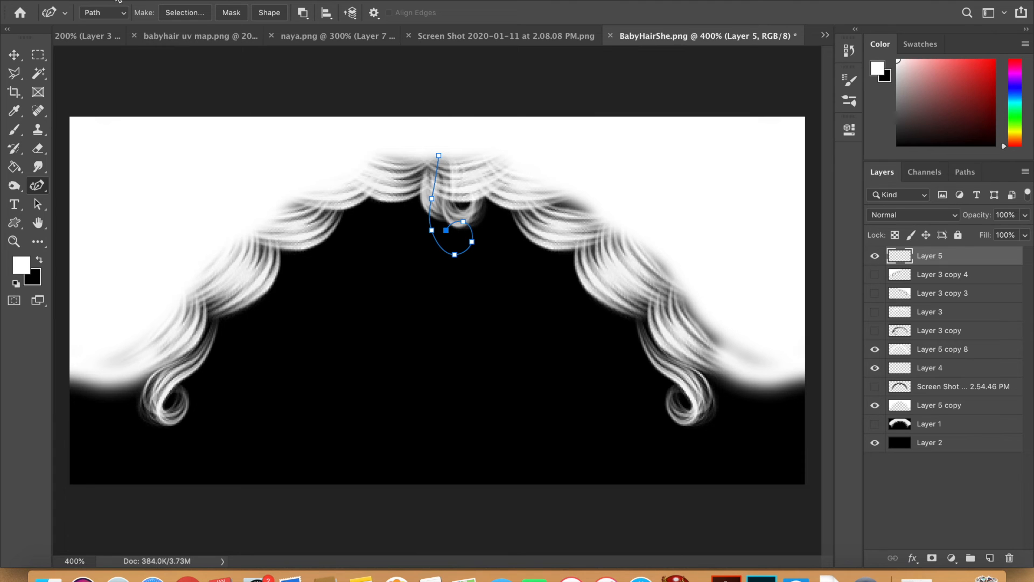
# Choose the hair - thin3 brush and set its size to 27 px
pyautogui.press('b')
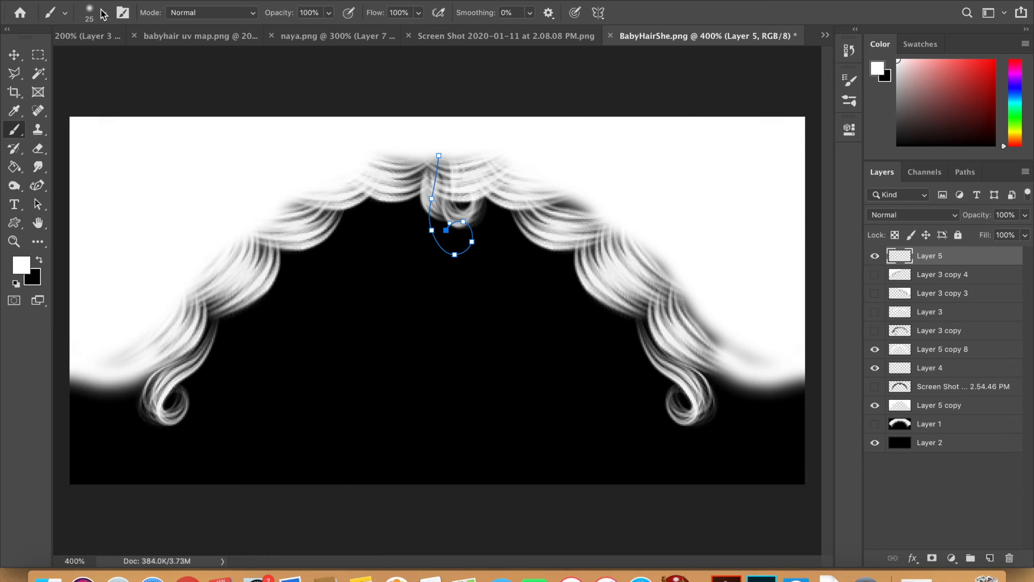
pyautogui.click(104, 12)
pyautogui.click(283, 317)
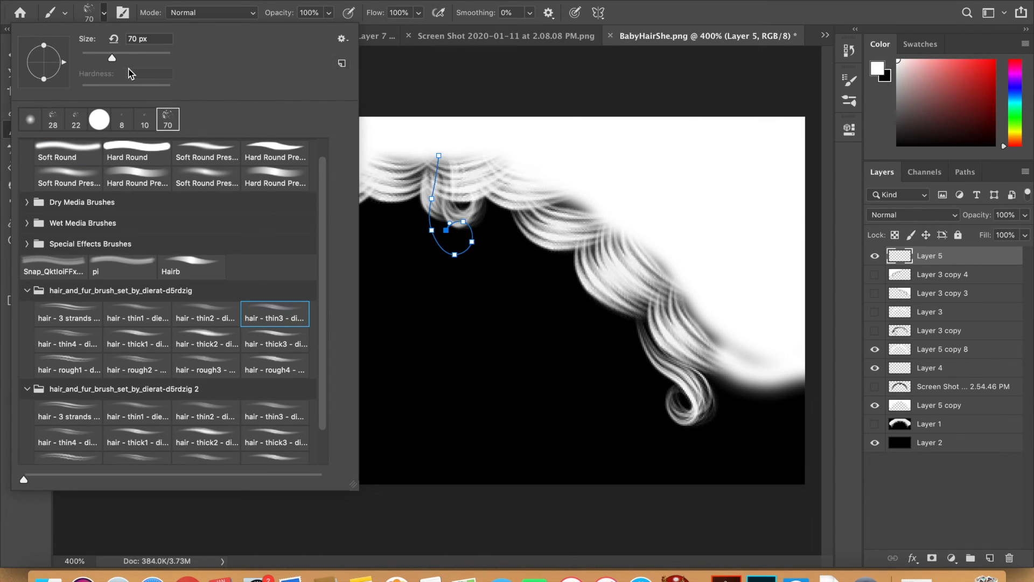
pyautogui.moveTo(98, 59); pyautogui.dragTo(92, 58)
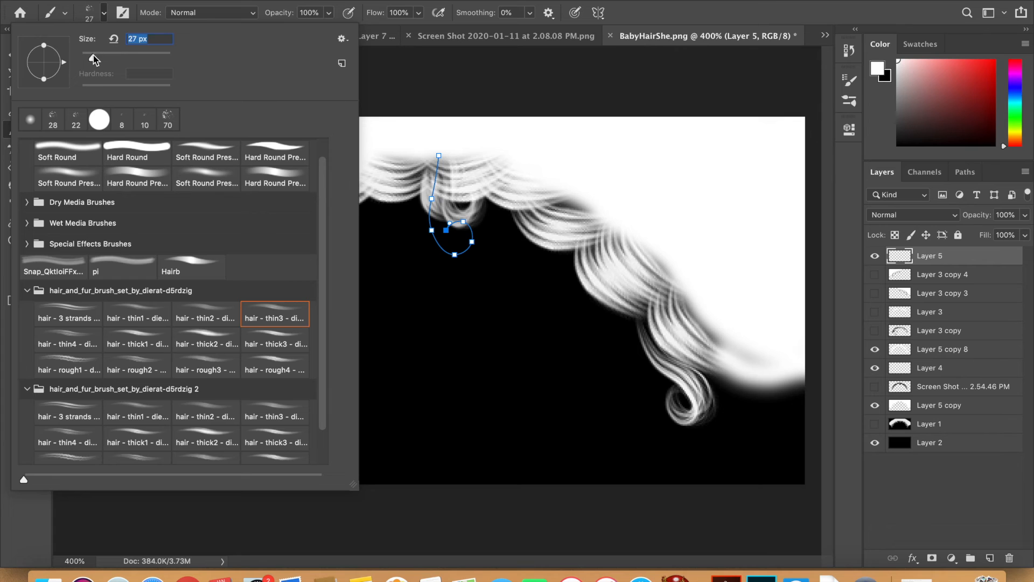
pyautogui.press('Return')
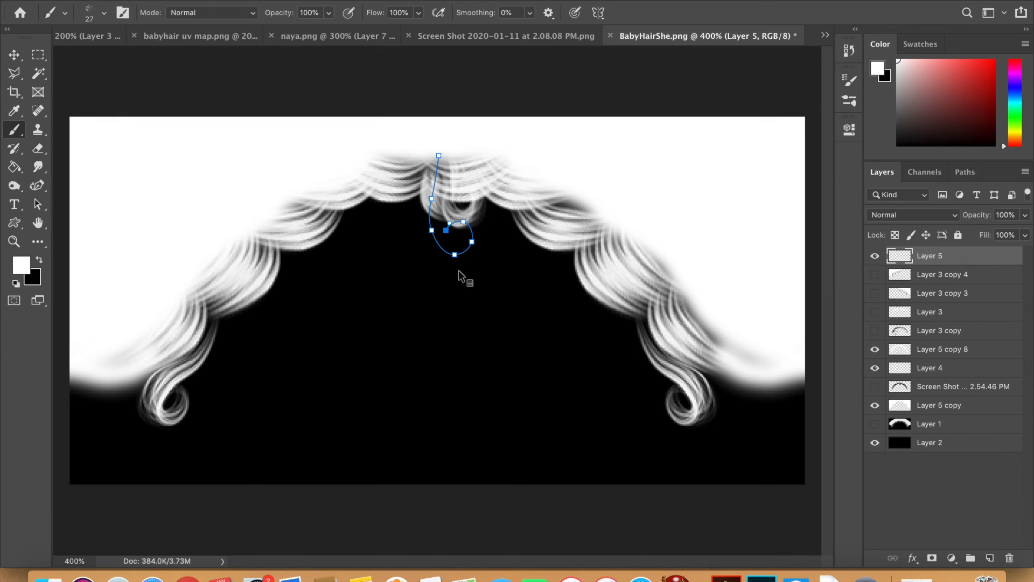
# Stroke the curl path on Layer 5 with the Brush tool and delete the path
pyautogui.click(39, 186)
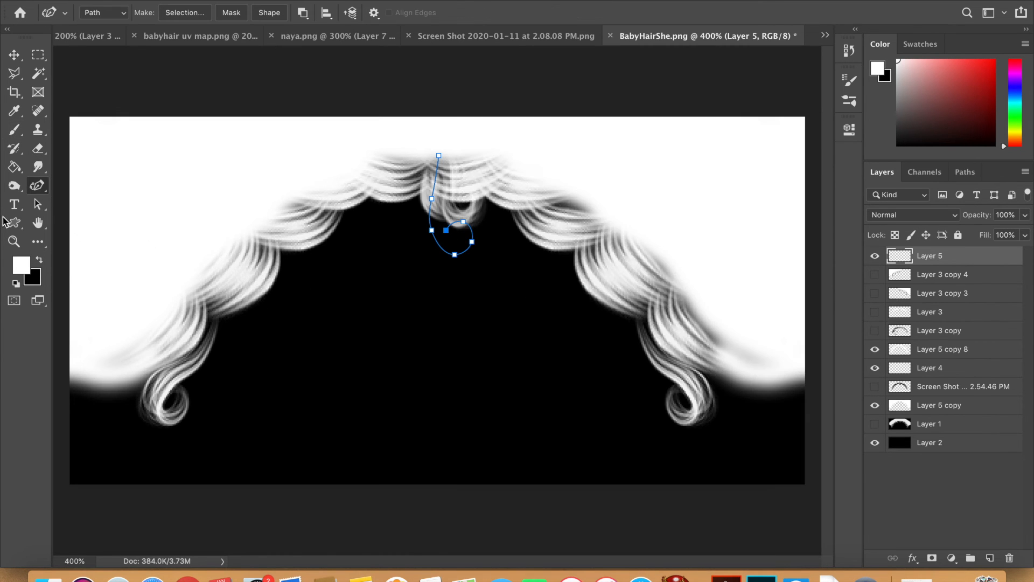
pyautogui.rightClick(395, 361)
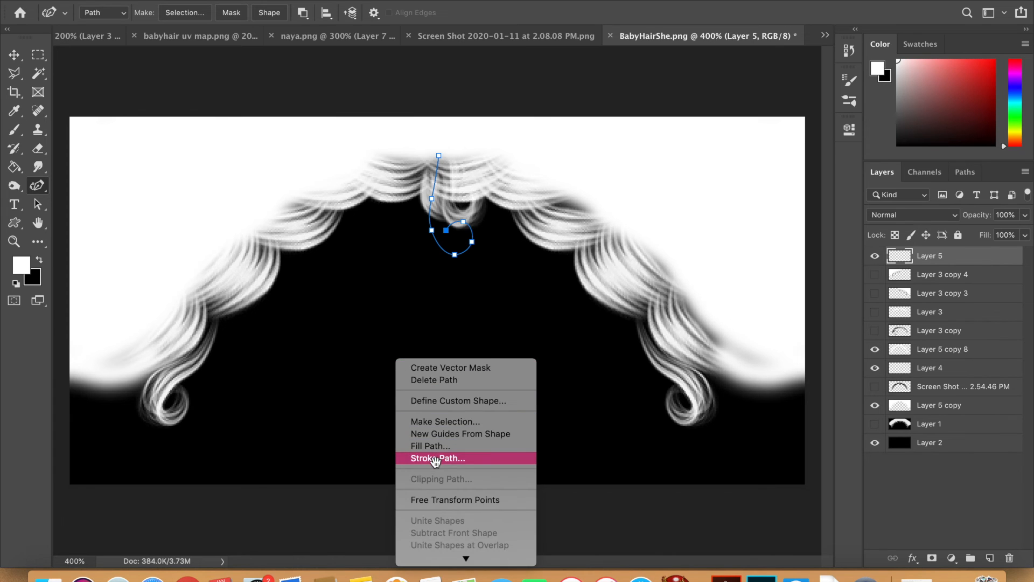
pyautogui.click(432, 459)
pyautogui.click(630, 247)
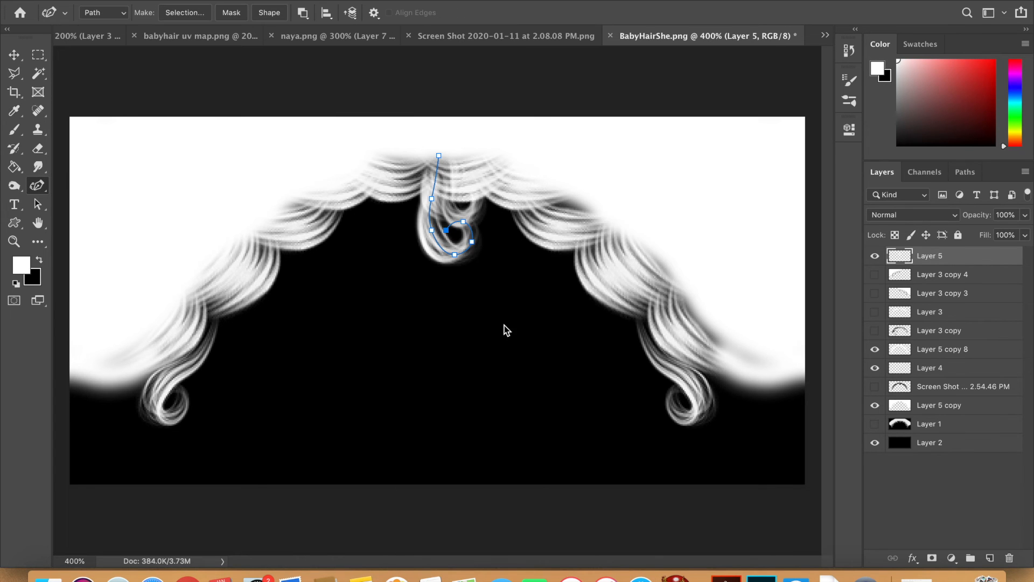
pyautogui.rightClick(504, 323)
pyautogui.click(551, 347)
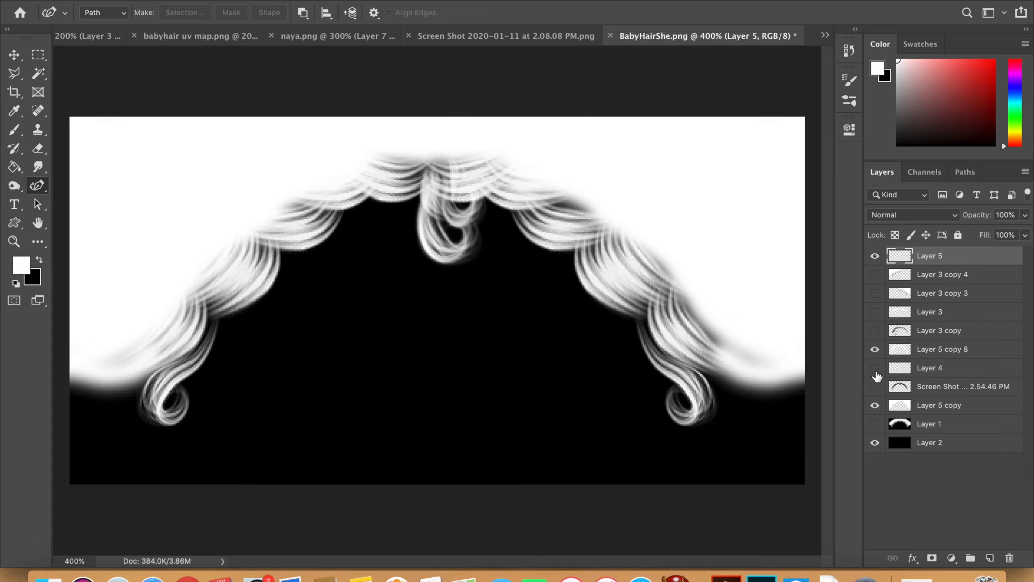
# Apply the Sharpen filter to the curl on Layer 5 and select Layer 5 copy 8
pyautogui.click(361, 1)
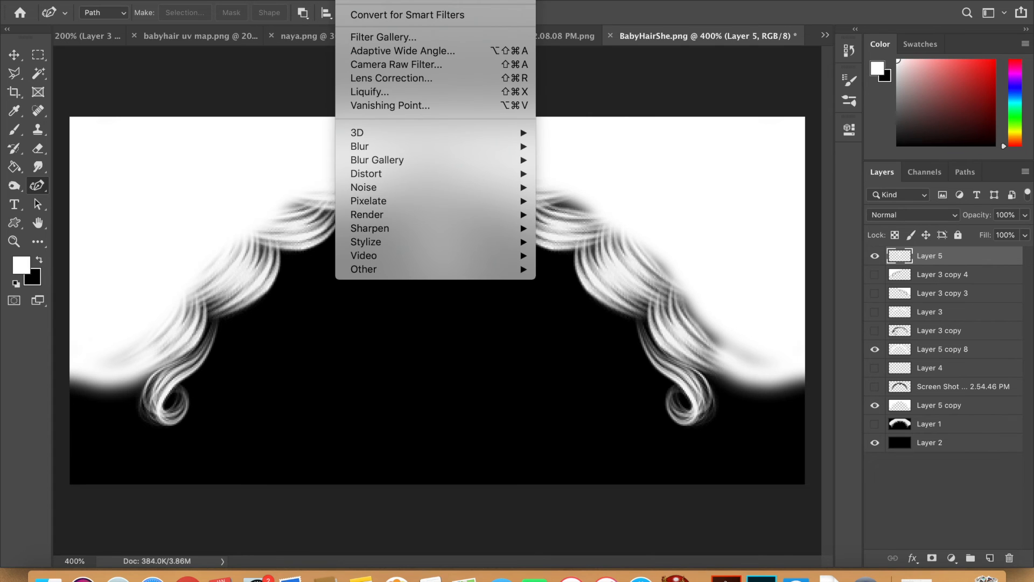
pyautogui.moveTo(392, 229)
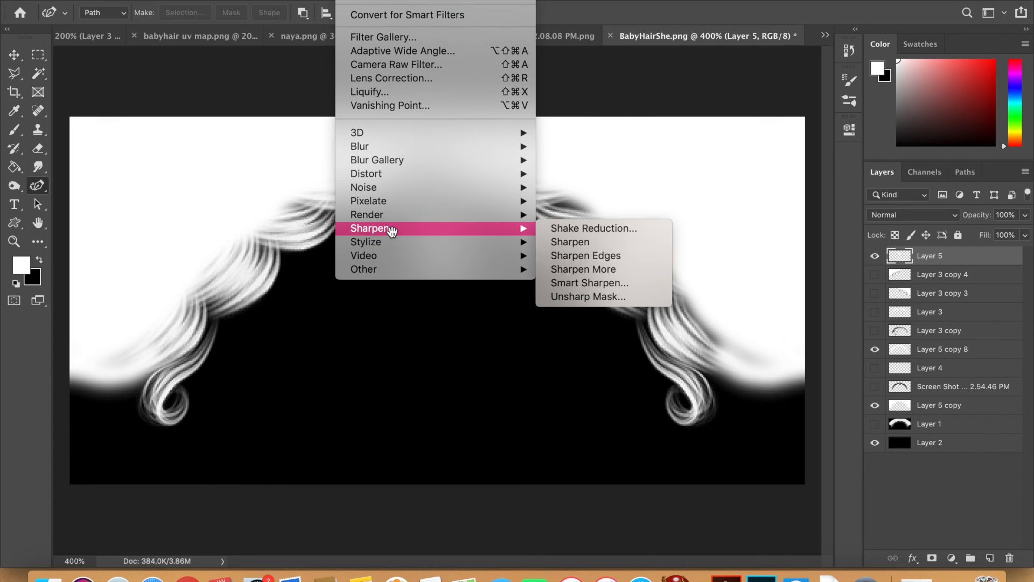
pyautogui.click(619, 242)
pyautogui.hotkey('alt', '[')
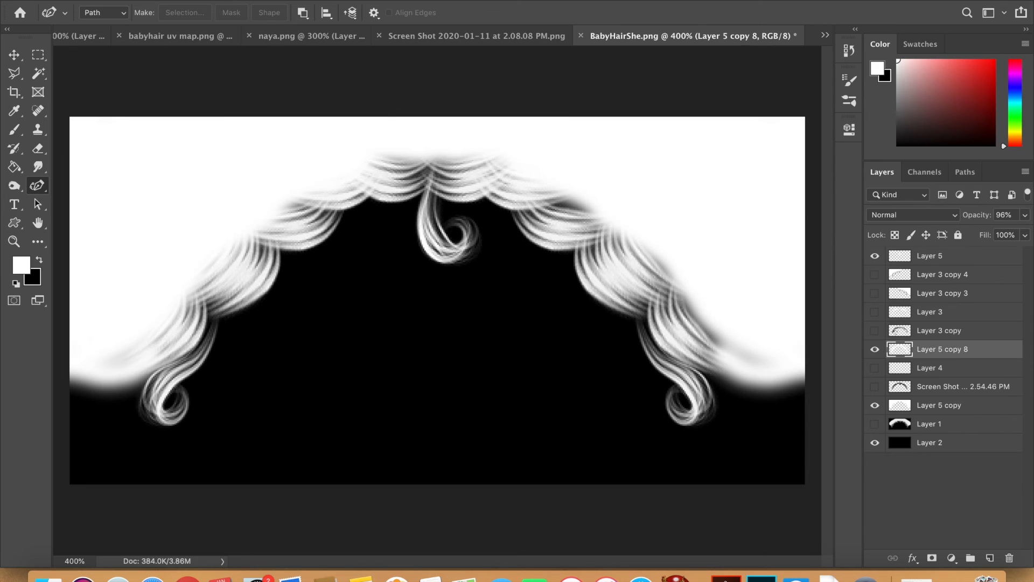
pyautogui.click(355, 1)
pyautogui.click(364, 1)
# Quick-export the baby-hair texture with the centre curl as a PNG over b4.png in the Burp 2018 Babyhair folder
pyautogui.click(127, 1)
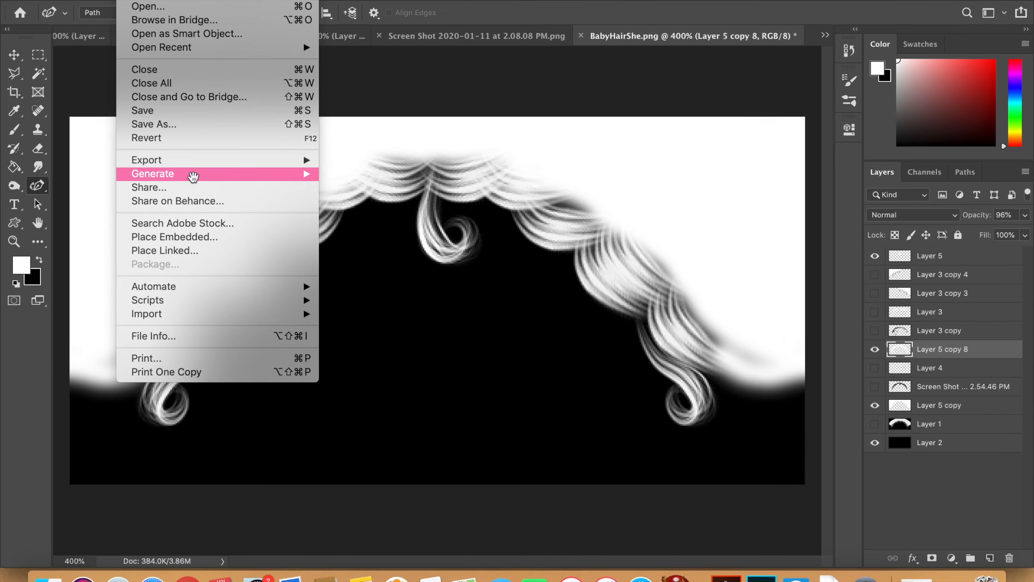
pyautogui.moveTo(186, 160)
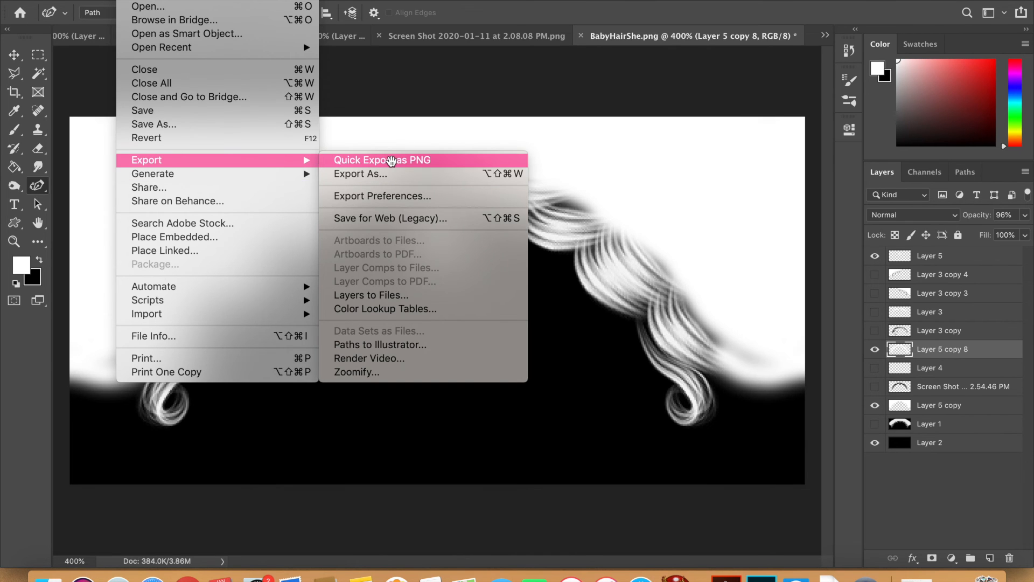
pyautogui.click(392, 161)
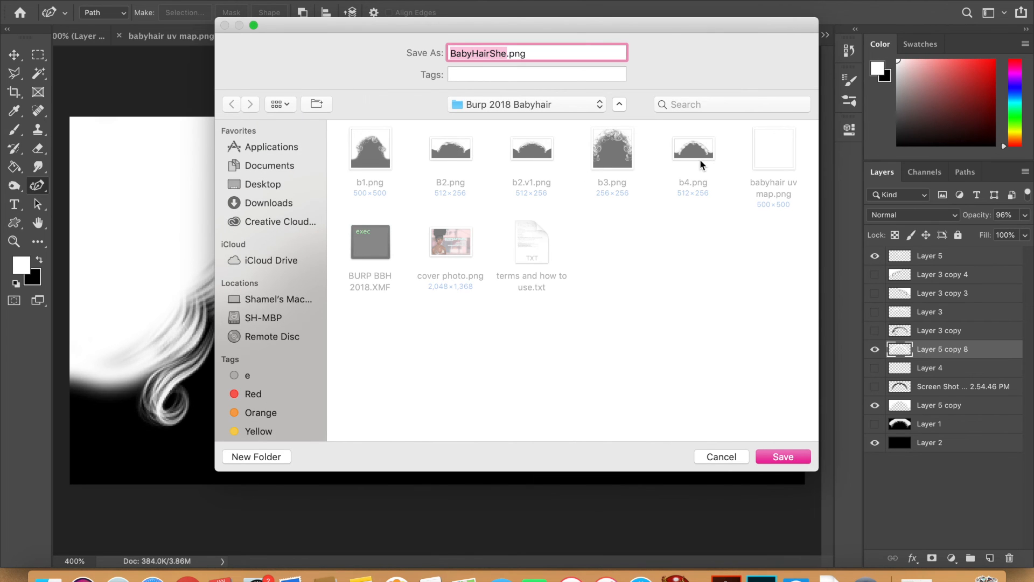
pyautogui.click(701, 162)
pyautogui.click(781, 458)
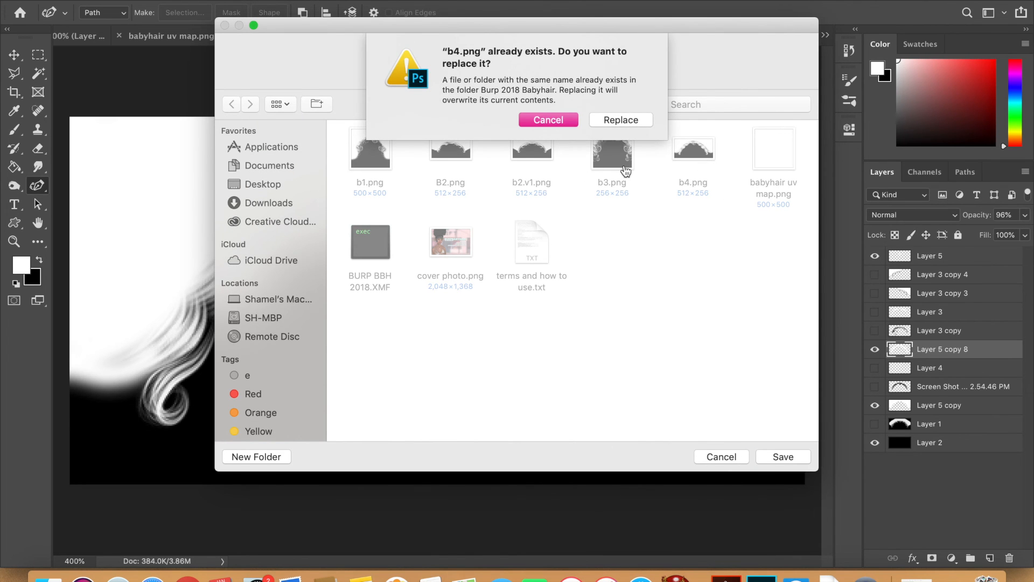
pyautogui.click(616, 378)
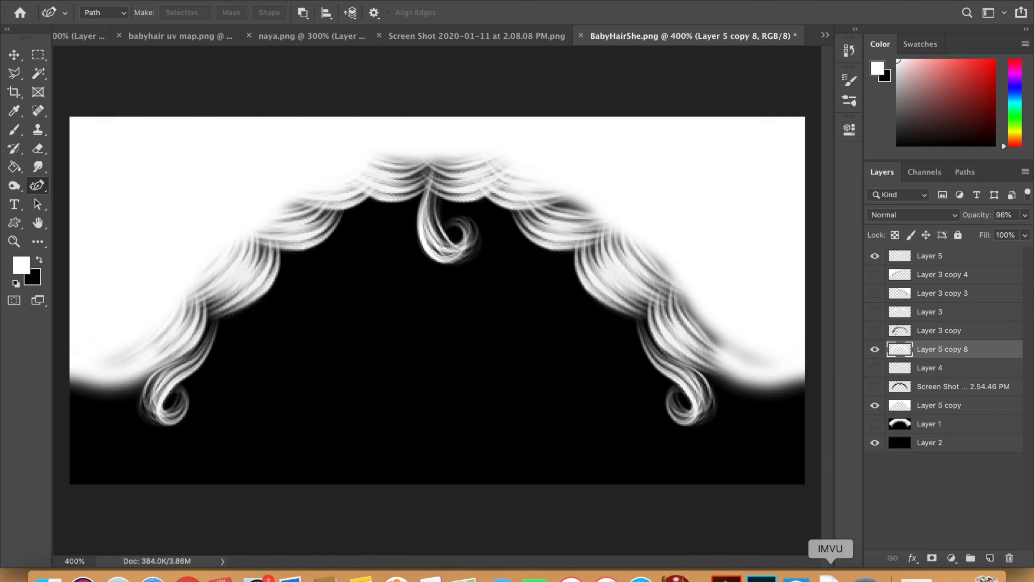
# Switch to IMVU, load b4.png as the opacity map of material 88 on BabyHair3_Aqua, and apply the changes
pyautogui.click(831, 575)
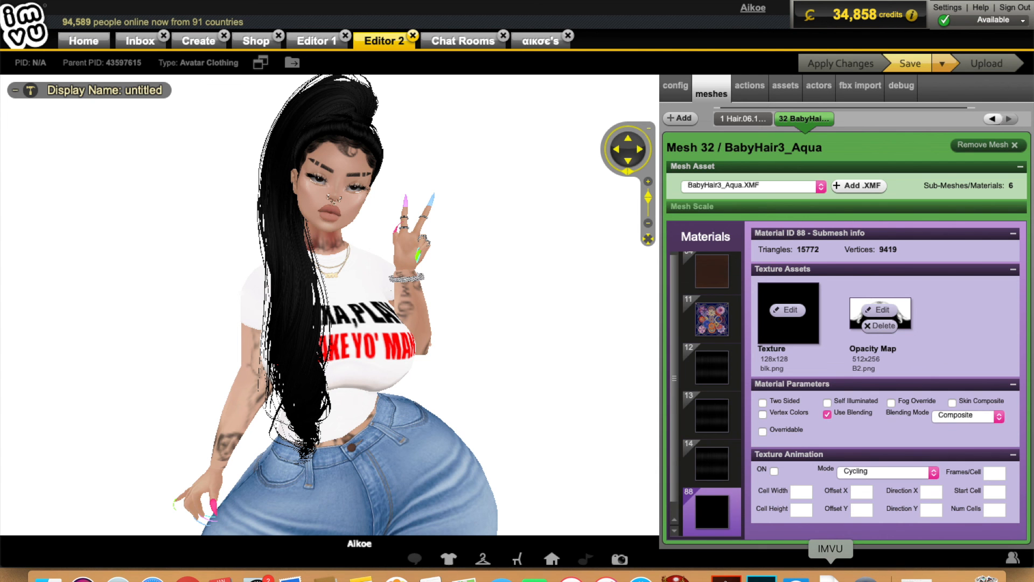
pyautogui.click(874, 312)
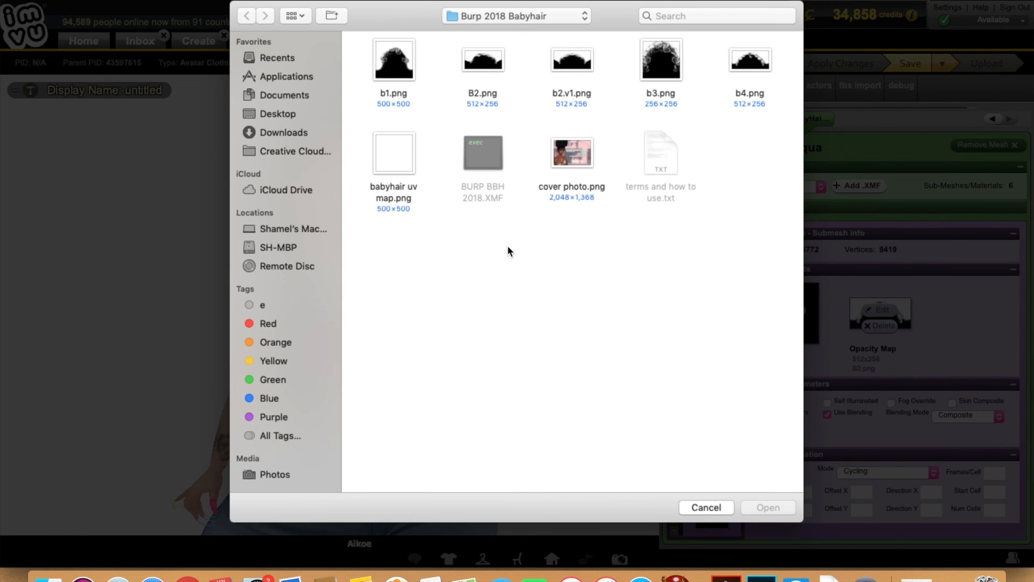
pyautogui.doubleClick(747, 67)
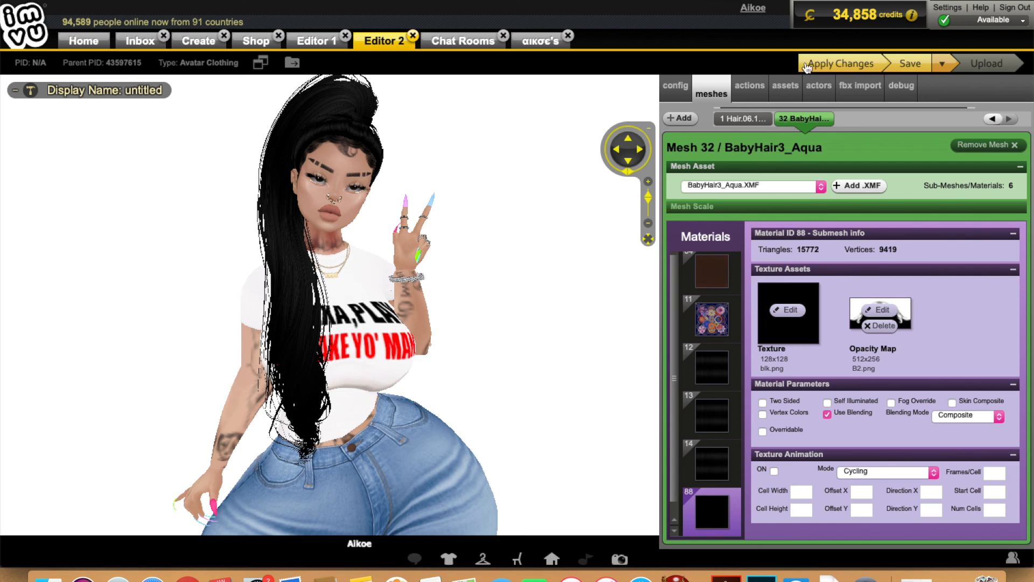
pyautogui.click(817, 64)
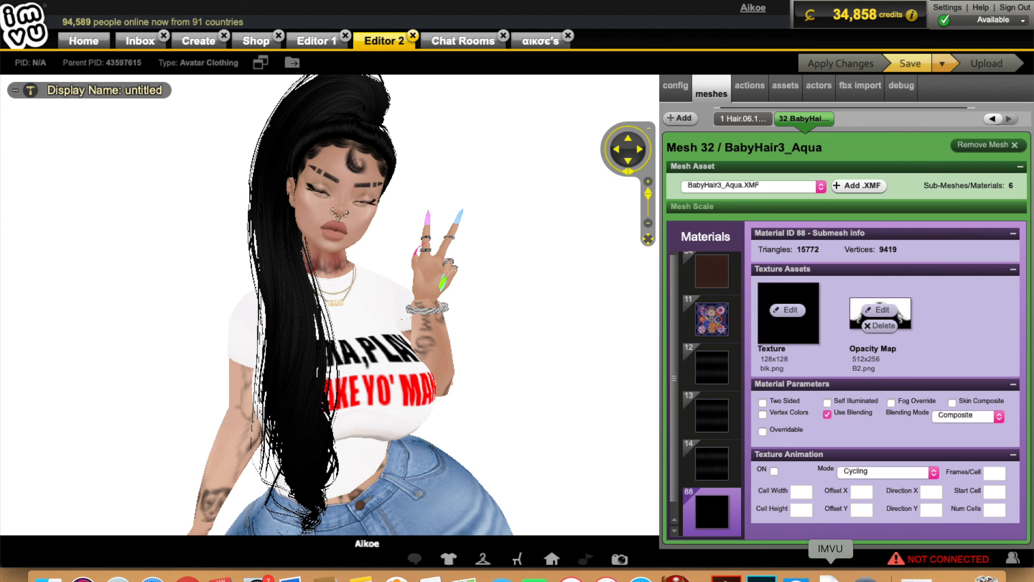
# Return to Photoshop, hide the centre curl on Layer 5, and quick-export the texture as a PNG replacing b4.png
pyautogui.click(762, 576)
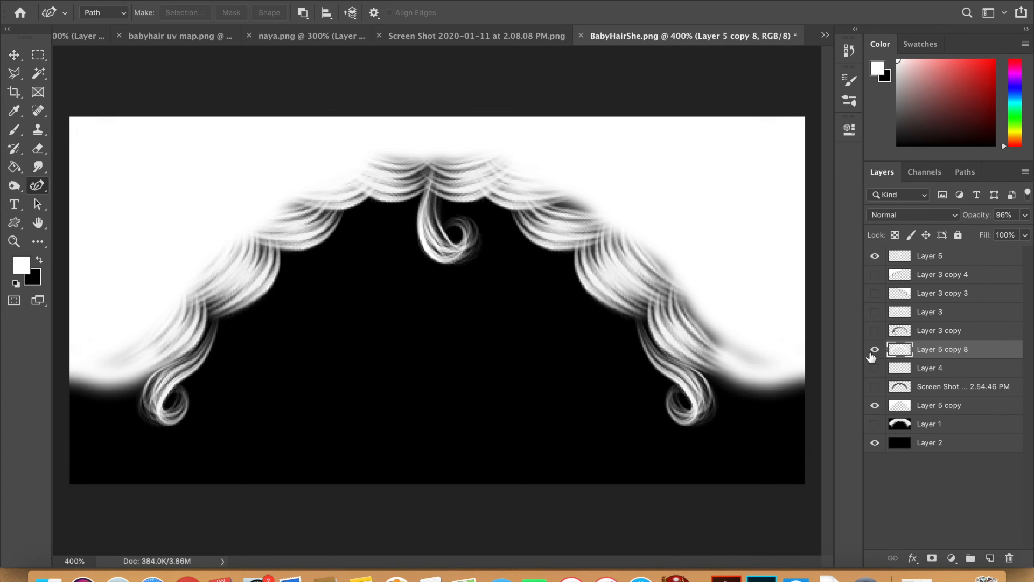
pyautogui.click(875, 256)
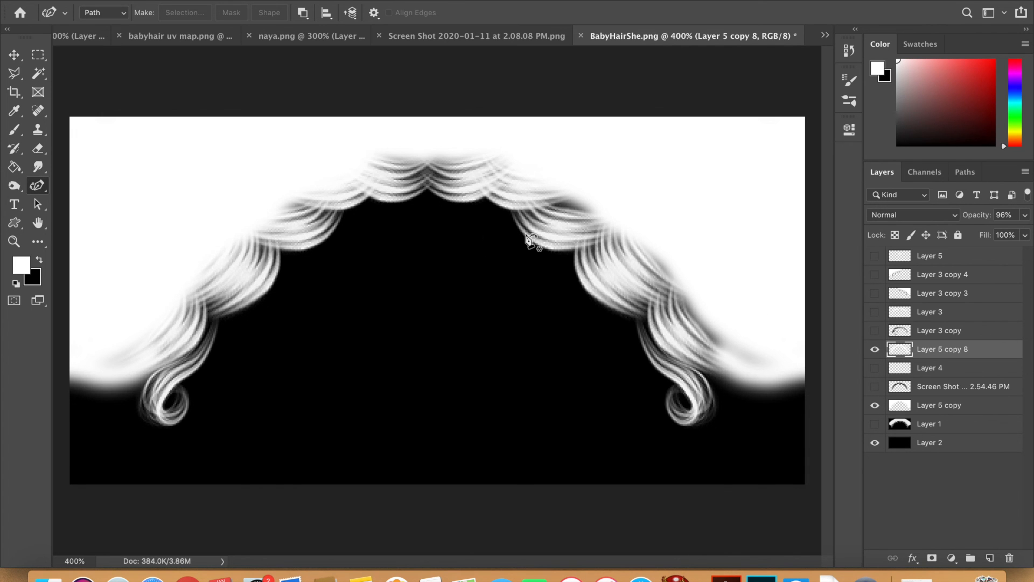
pyautogui.click(129, 1)
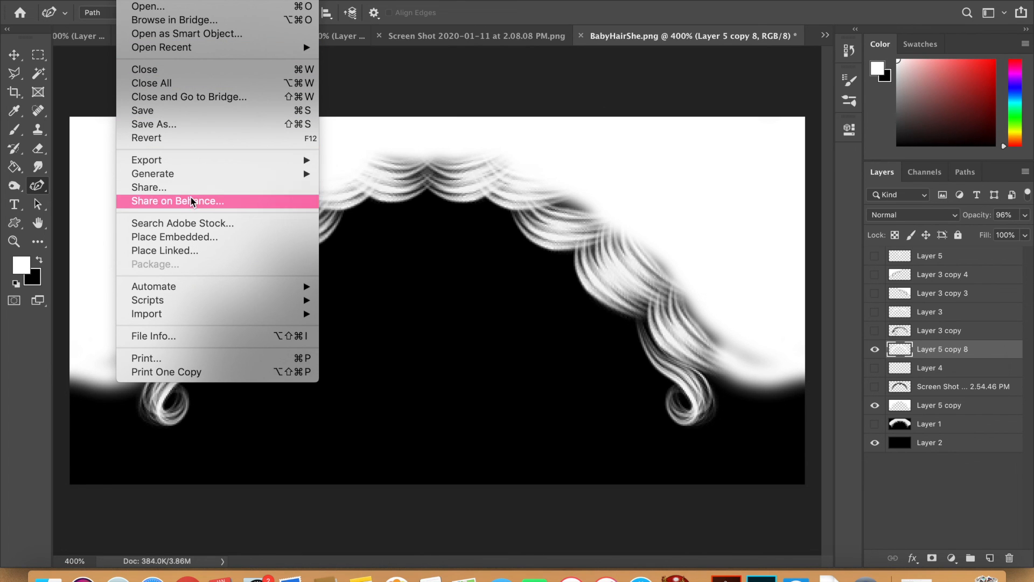
pyautogui.moveTo(181, 161)
pyautogui.click(382, 161)
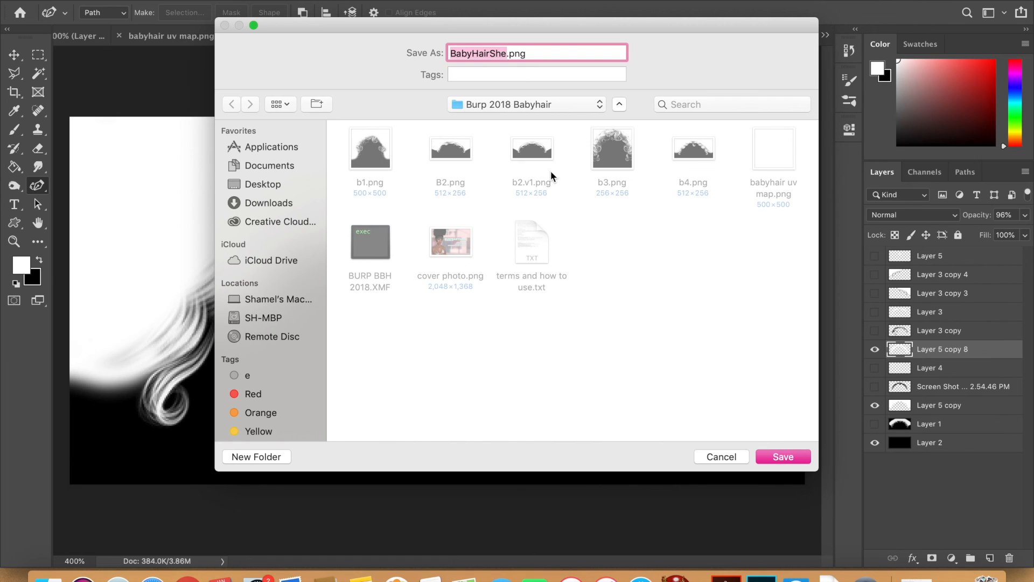
pyautogui.click(695, 157)
pyautogui.click(783, 455)
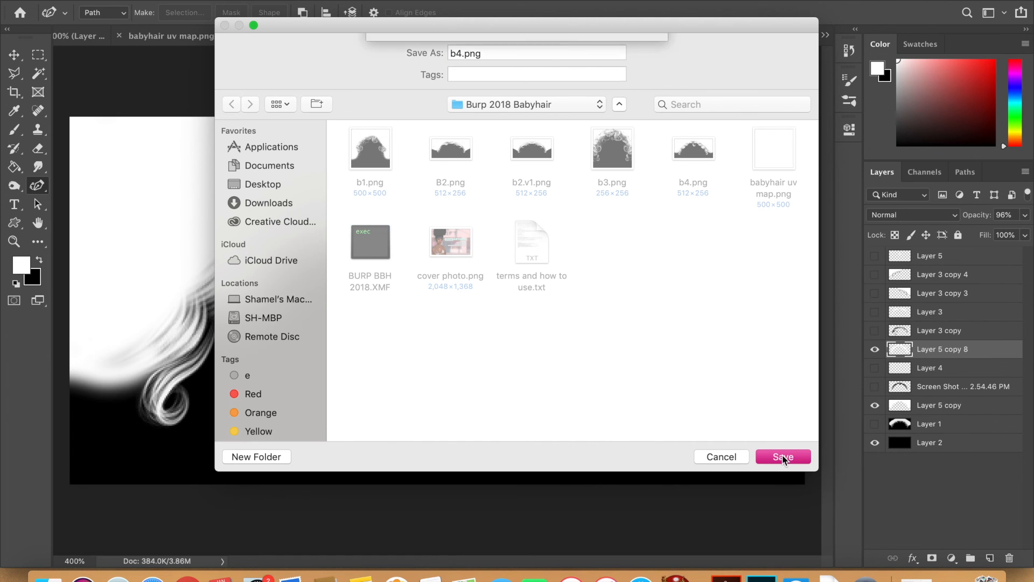
pyautogui.click(620, 128)
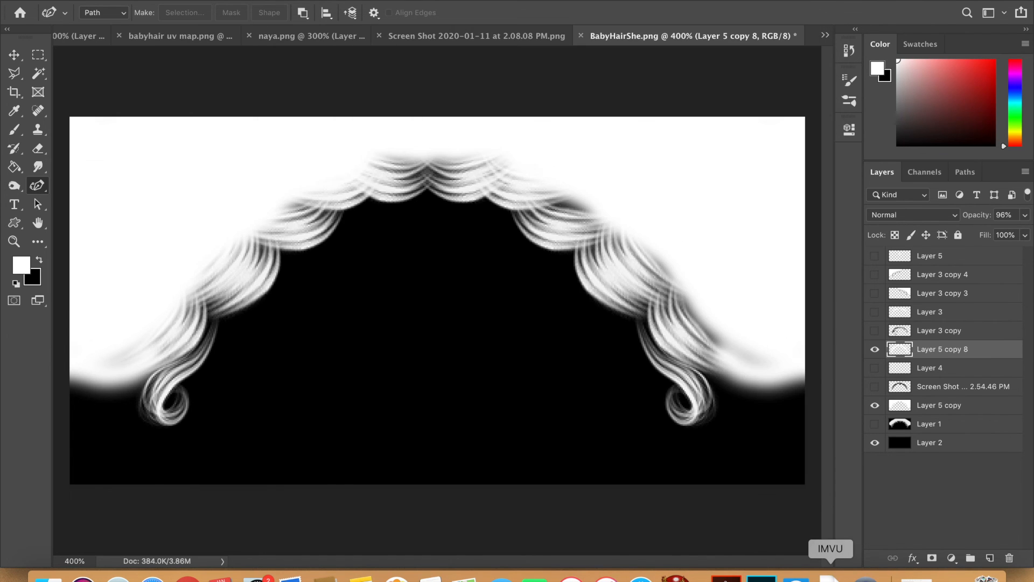
# In IMVU, reload b4.png as material 88's opacity map, apply the changes, and inspect the baby hair on the avatar
pyautogui.click(830, 574)
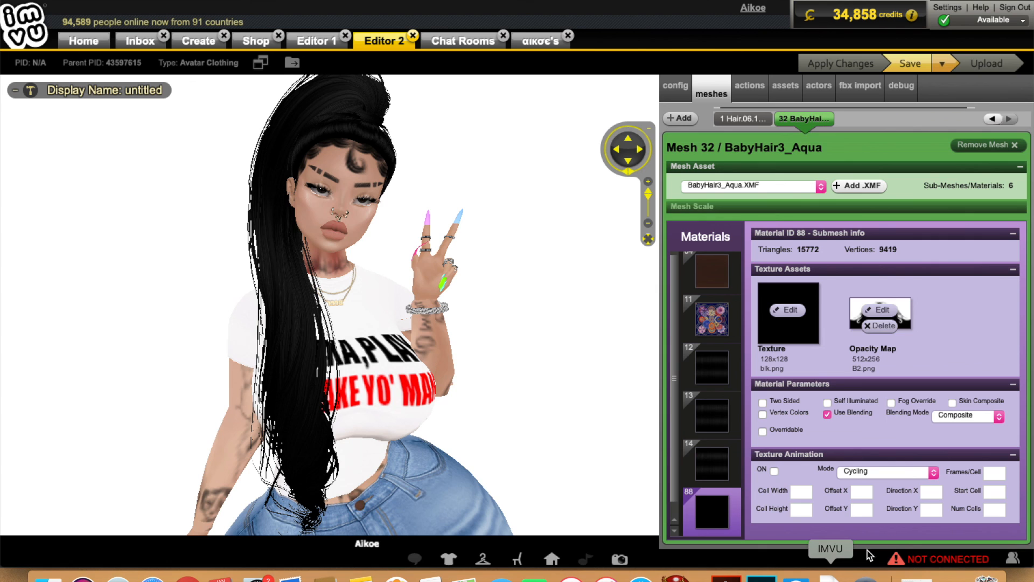
pyautogui.click(923, 560)
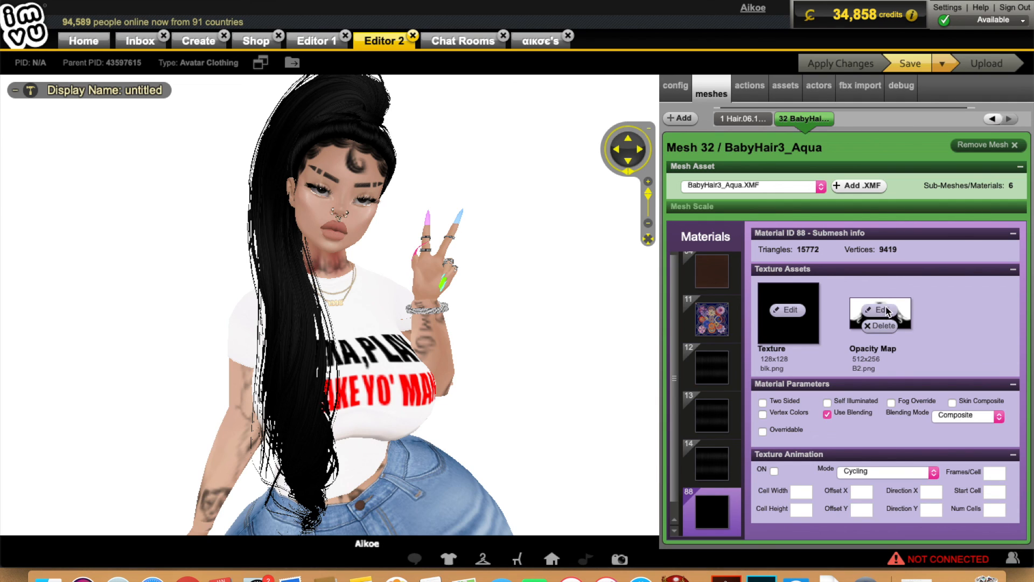
pyautogui.click(884, 313)
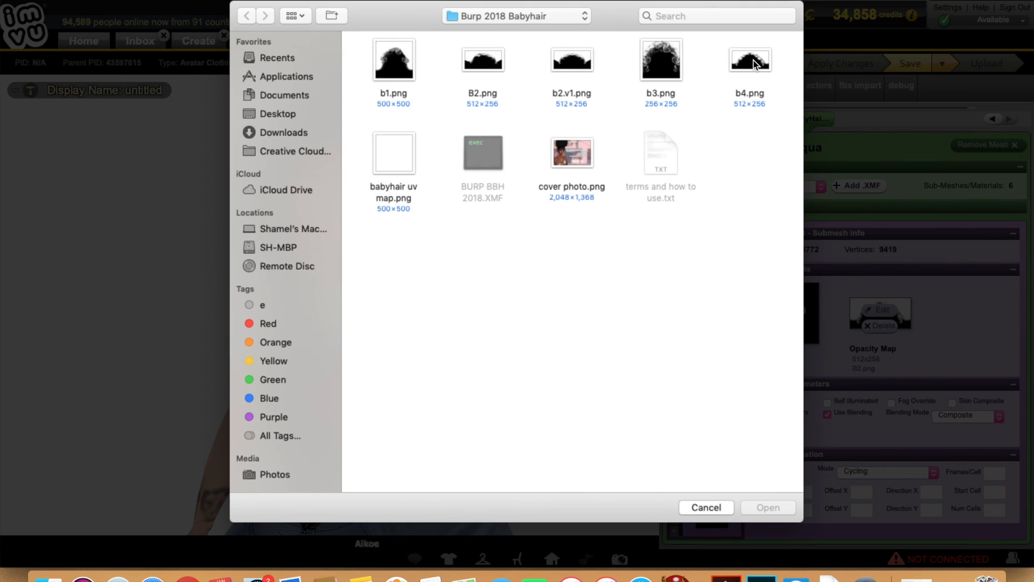
pyautogui.doubleClick(754, 64)
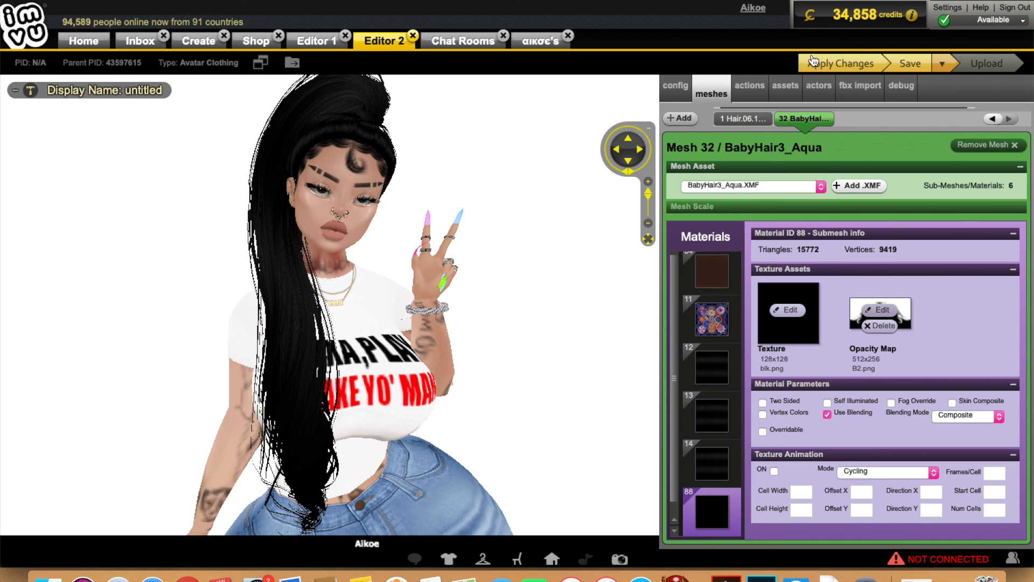
pyautogui.click(823, 66)
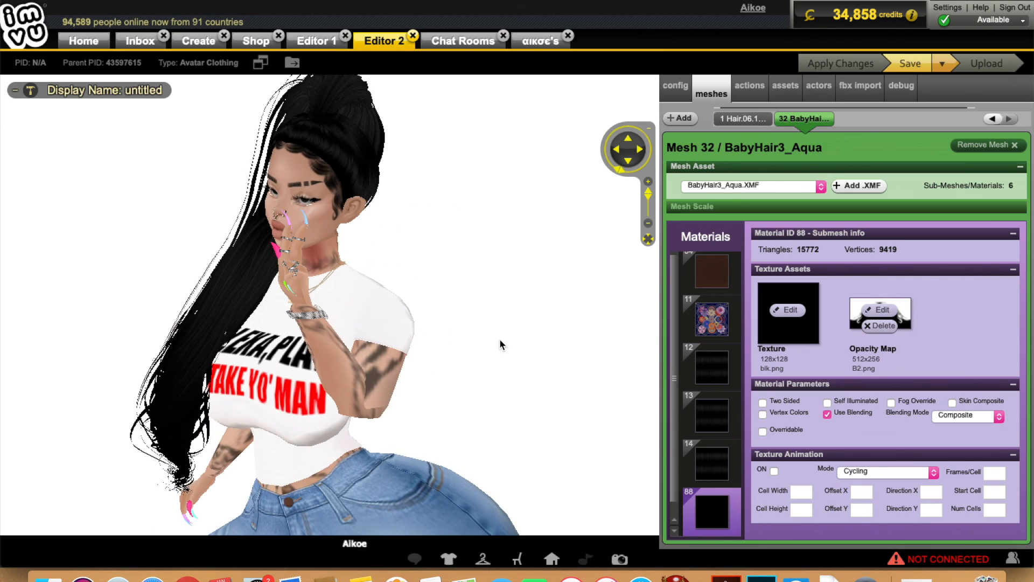
pyautogui.scroll(-5, 497, 358)
pyautogui.scroll(5, 566, 394)
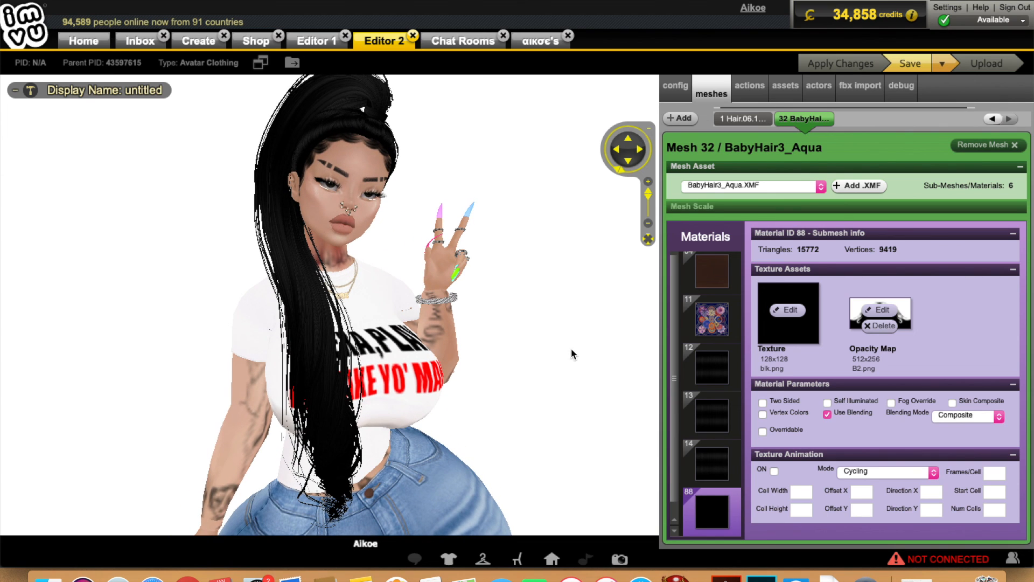